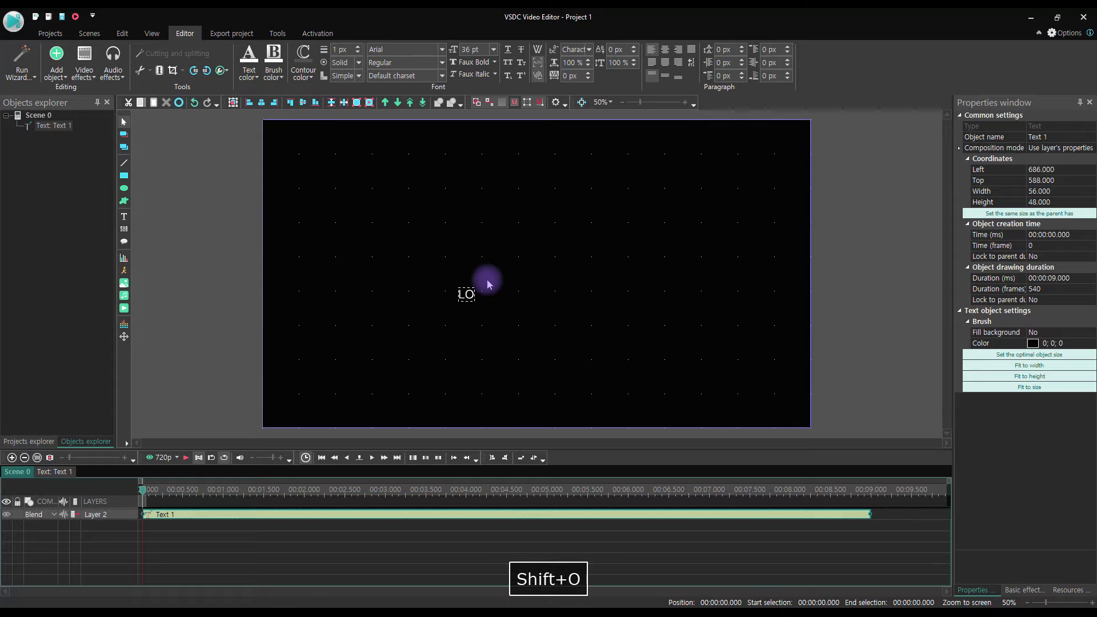
# Step: Complete the text object as "LOVE YOURSELF" and center-align its text horizontally and vertically
pyautogui.write('VE YOURSELF')
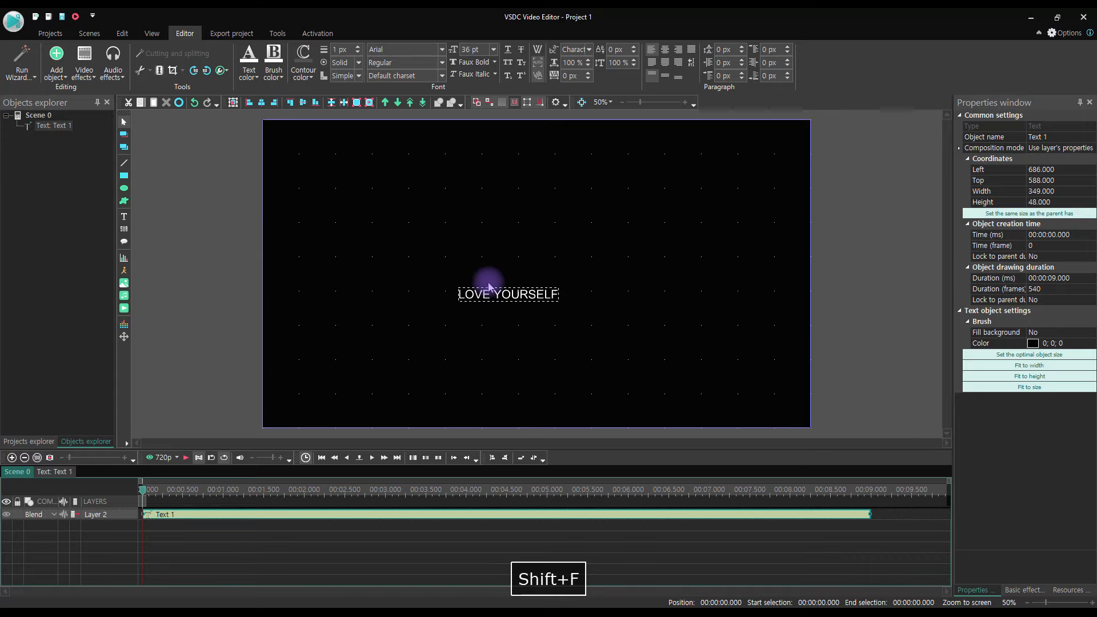
pyautogui.click(489, 284)
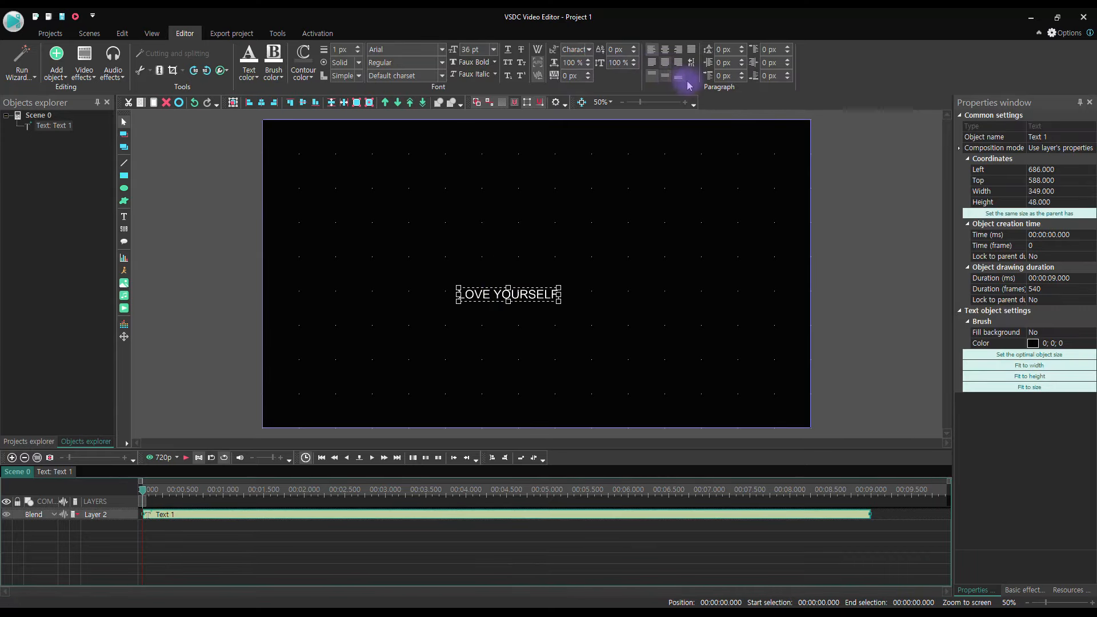
pyautogui.click(666, 76)
pyautogui.click(666, 51)
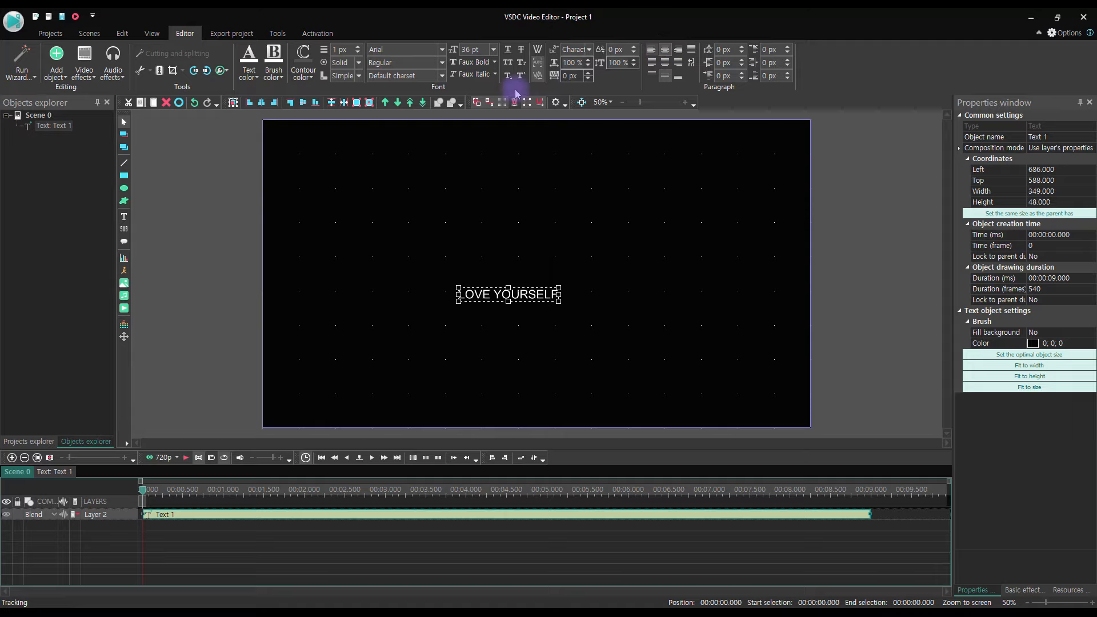
# Step: Set the LOVE YOURSELF text's size to 120 pt and its font to Rex Bold
pyautogui.write('12')
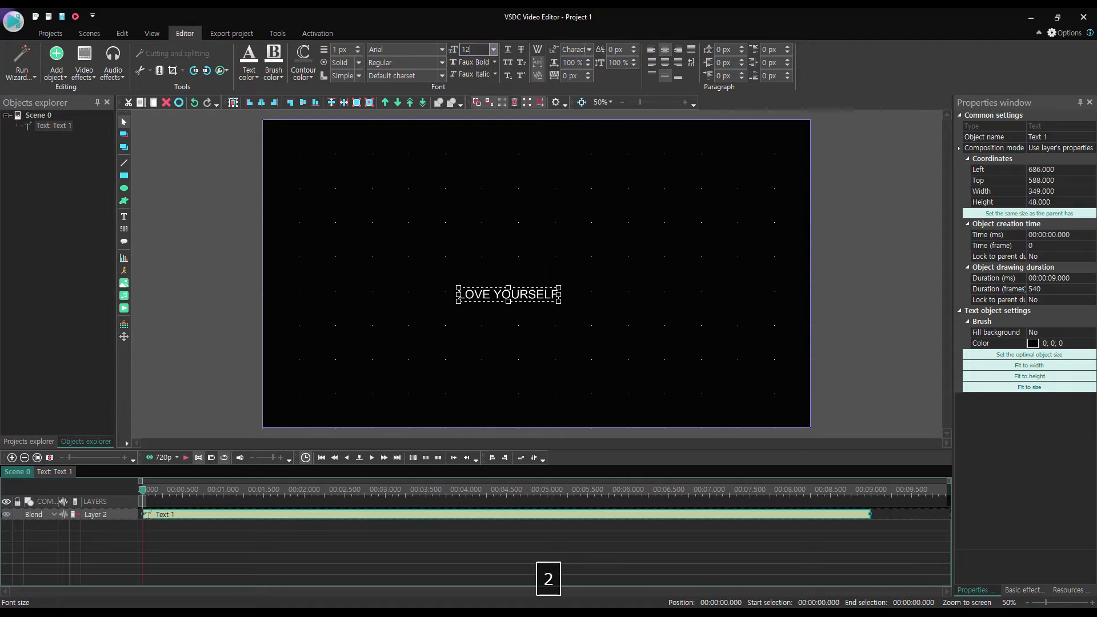
pyautogui.write('0')
pyautogui.press('Return')
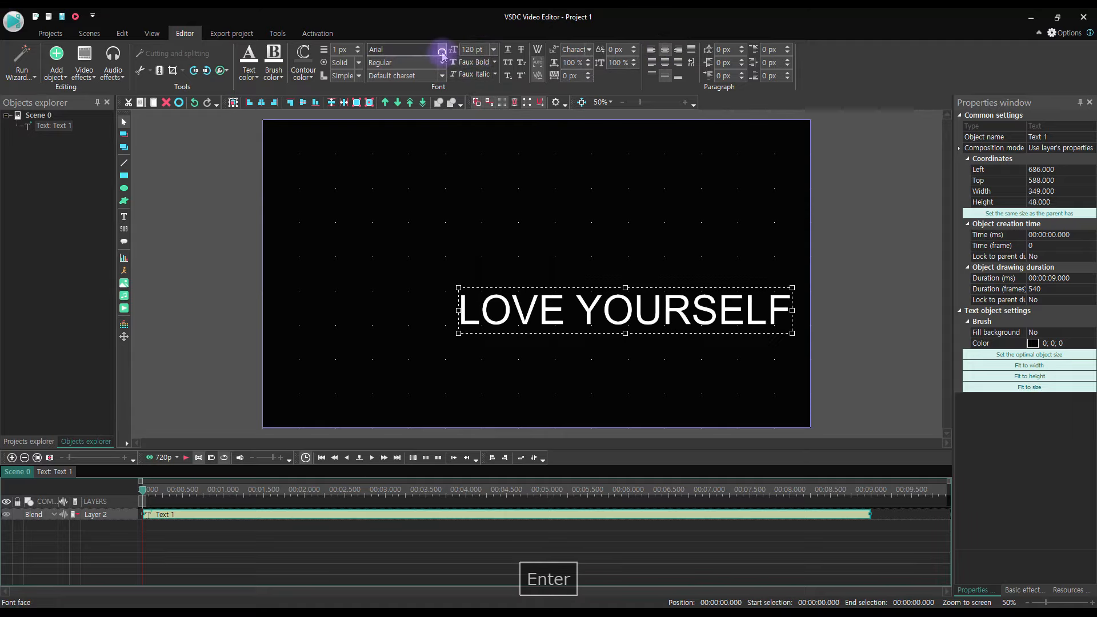
pyautogui.click(442, 49)
pyautogui.scroll(3, 416, 140)
pyautogui.click(420, 72)
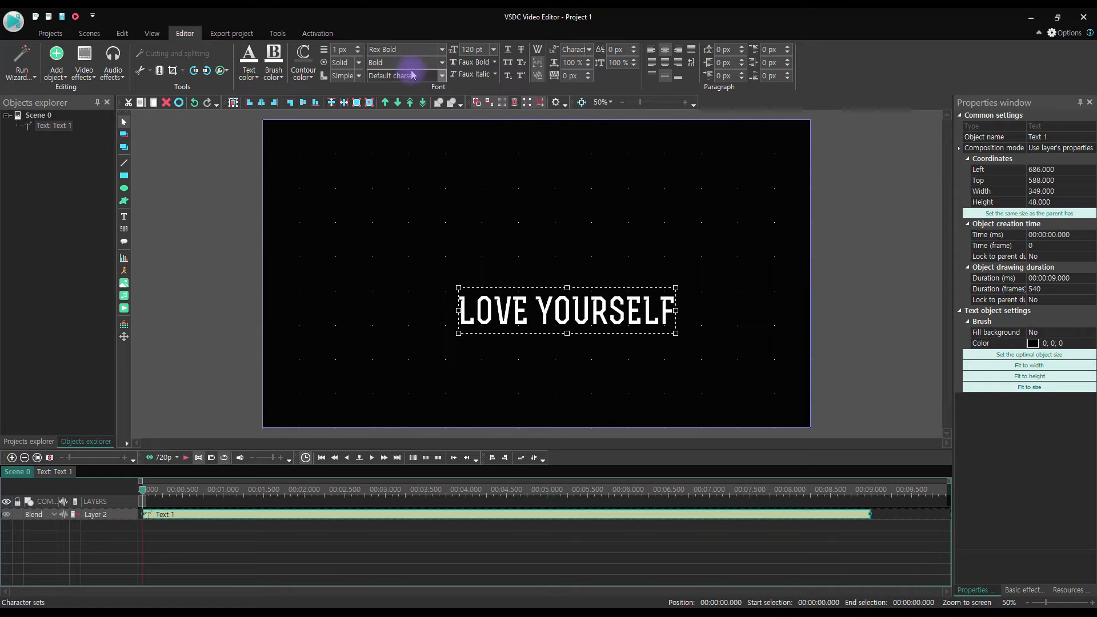
# Step: Center the LOVE YOURSELF text object horizontally and vertically in the scene, then deselect it
pyautogui.click(263, 102)
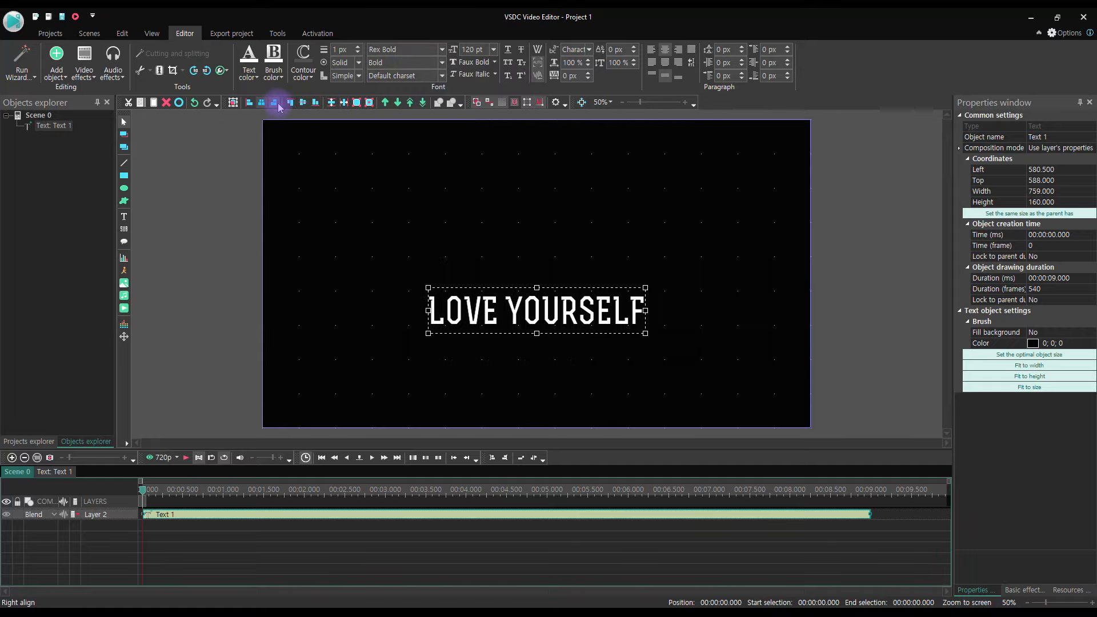
pyautogui.click(307, 103)
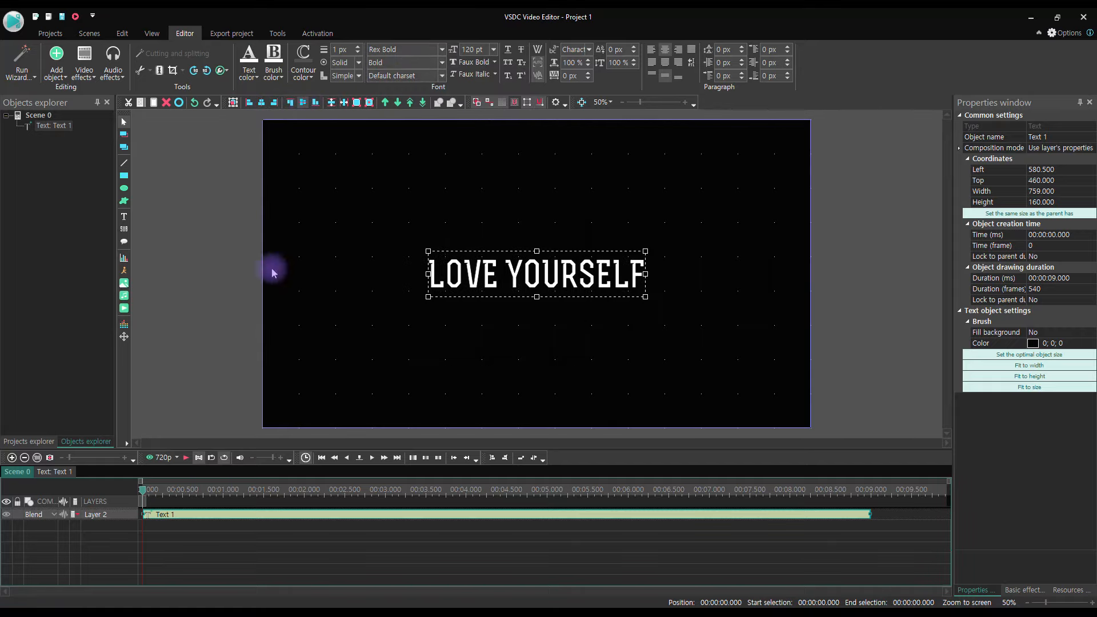
pyautogui.click(205, 326)
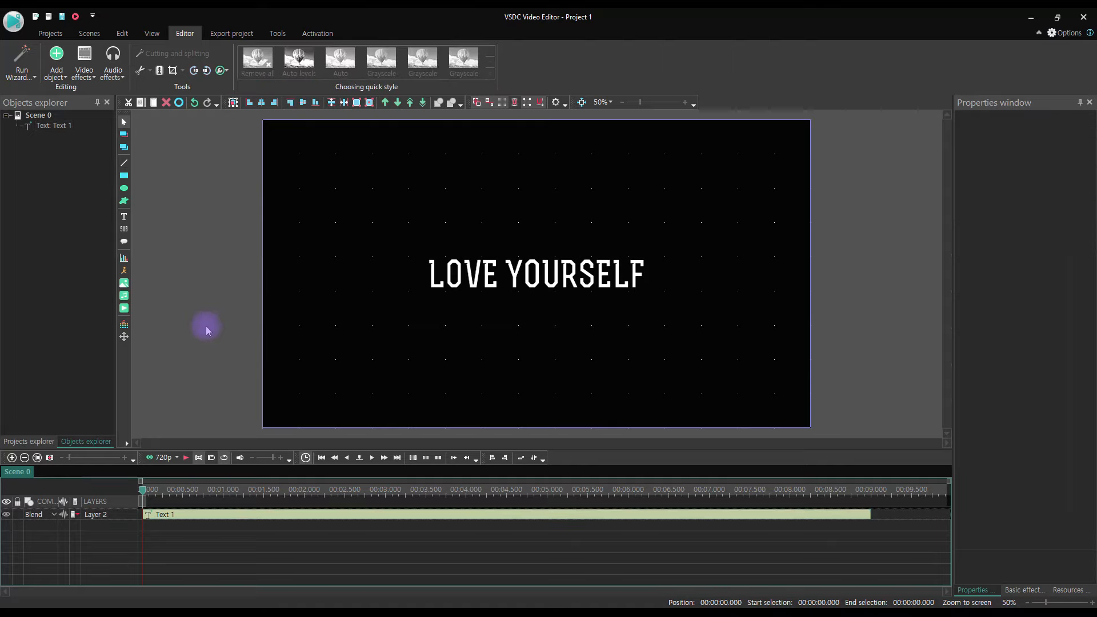
# Step: Draw a white rectangle about 332 by 564 px on a new layer, with its left edge at the scene's vertical centerline
pyautogui.click(124, 176)
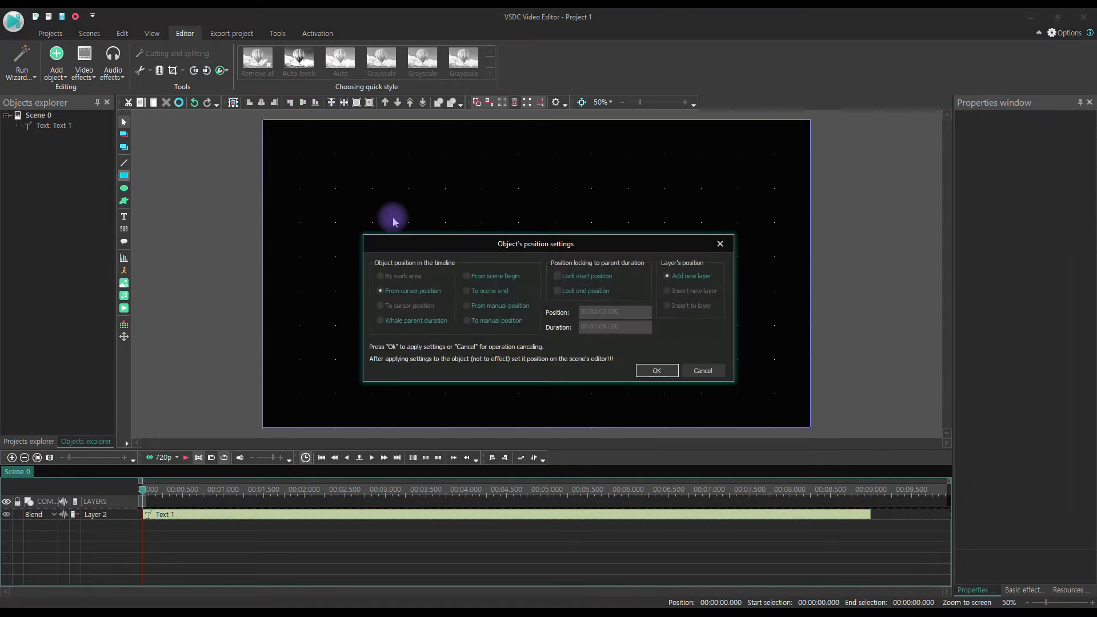
pyautogui.click(647, 371)
pyautogui.moveTo(520, 216); pyautogui.dragTo(615, 377)
pyautogui.moveTo(581, 331)
pyautogui.mouseDown()
pyautogui.moveTo(693, 335)
pyautogui.moveTo(595, 316)
pyautogui.mouseUp()
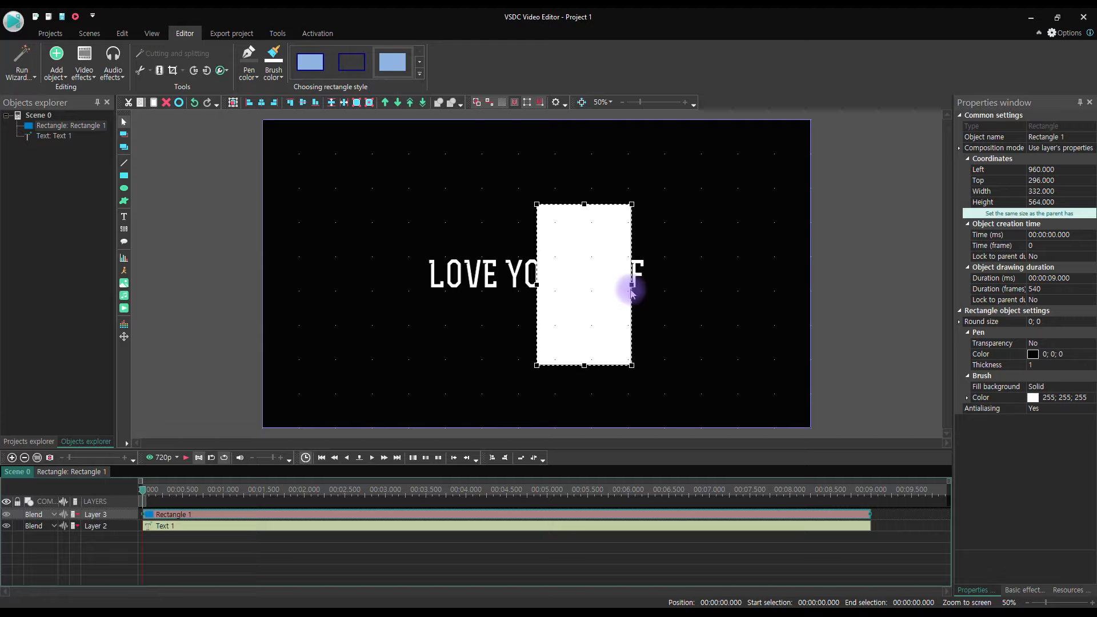
# Step: Stretch the rectangle to the scene's right, top and bottom edges so it covers the right half at 960 by 1080 px
pyautogui.moveTo(631, 285); pyautogui.dragTo(812, 283)
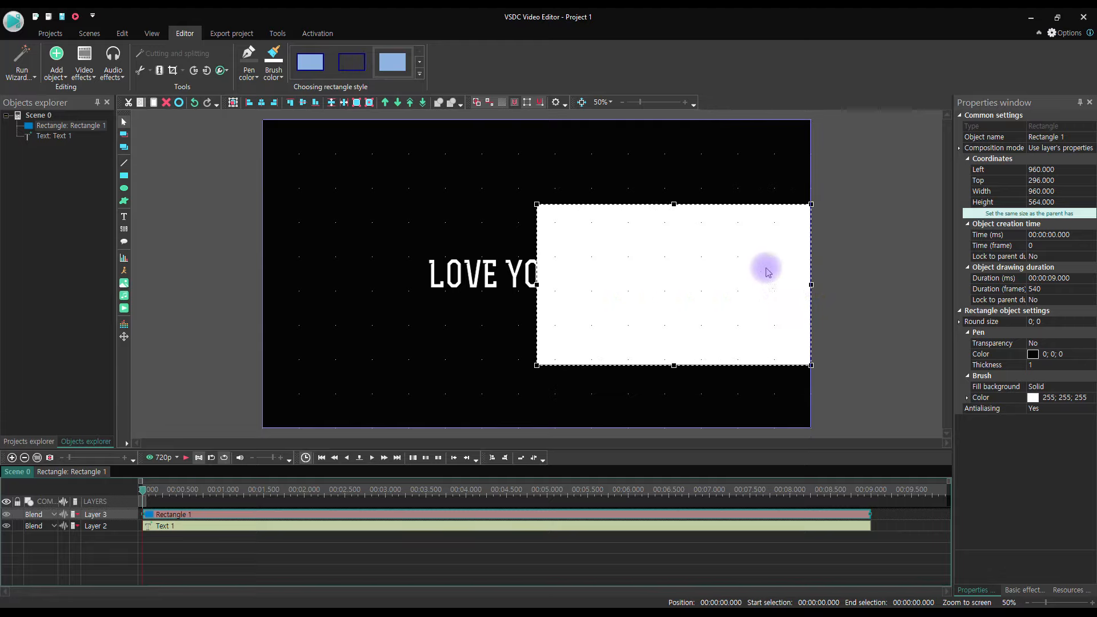
pyautogui.moveTo(674, 204); pyautogui.dragTo(667, 120)
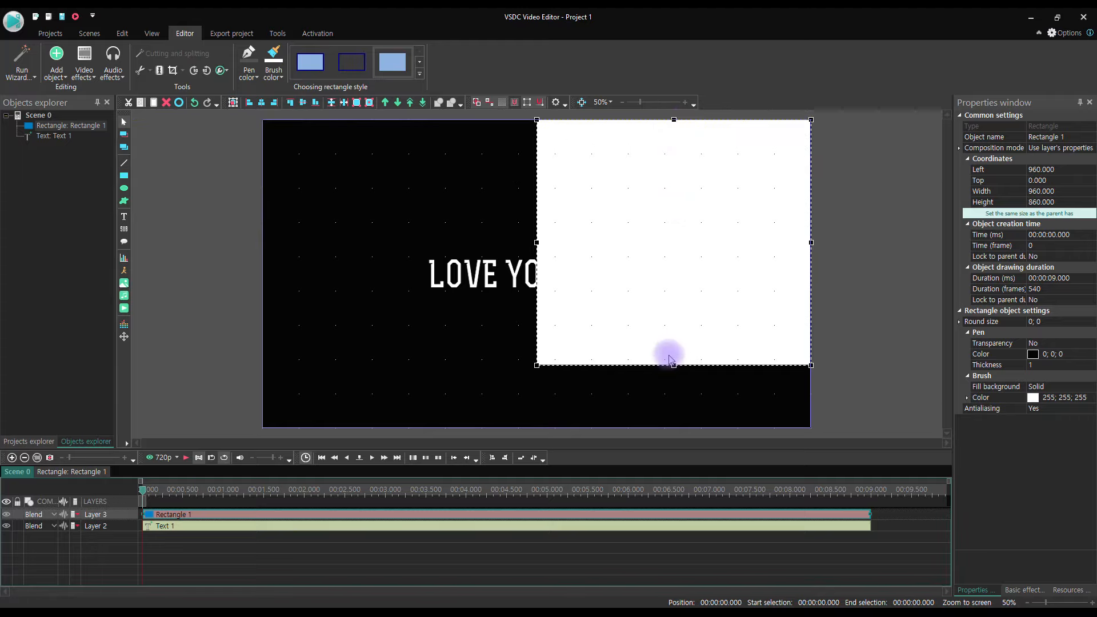
pyautogui.moveTo(674, 365); pyautogui.dragTo(677, 427)
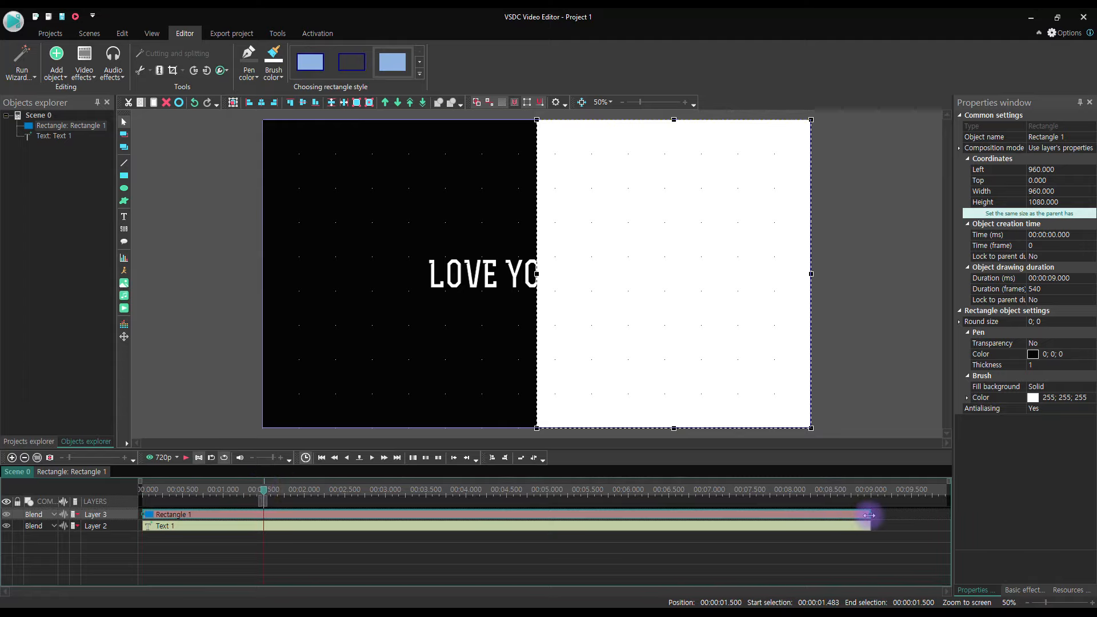
# Step: Shorten Rectangle 1 to 1.5 seconds and place a copy of it on its own layer starting at 00:00:01.500
pyautogui.moveTo(869, 515); pyautogui.dragTo(264, 518)
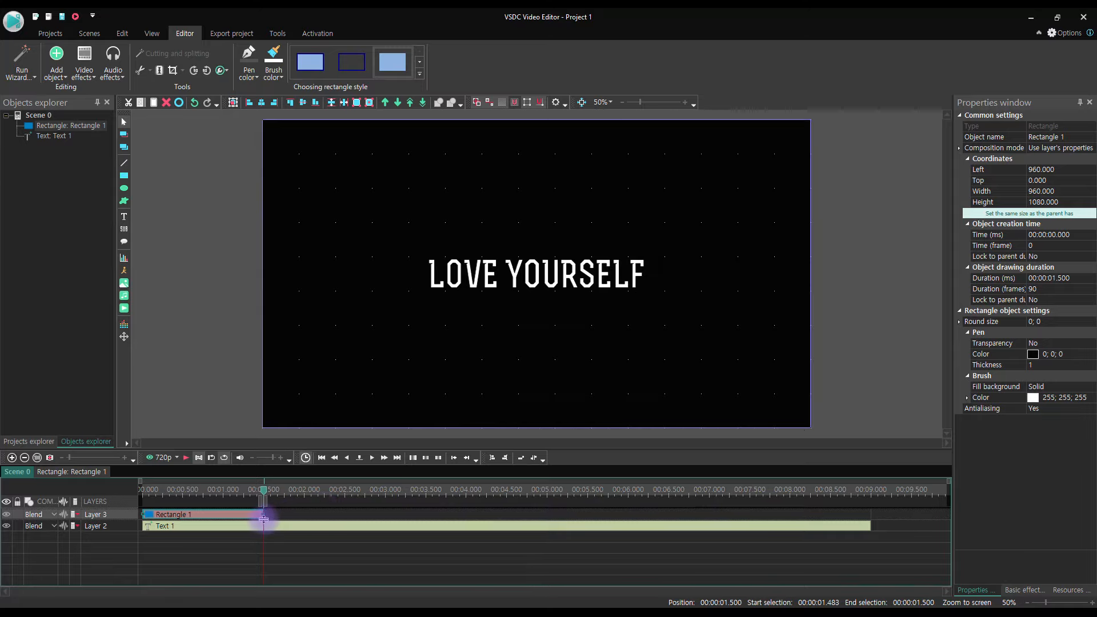
pyautogui.click(211, 491)
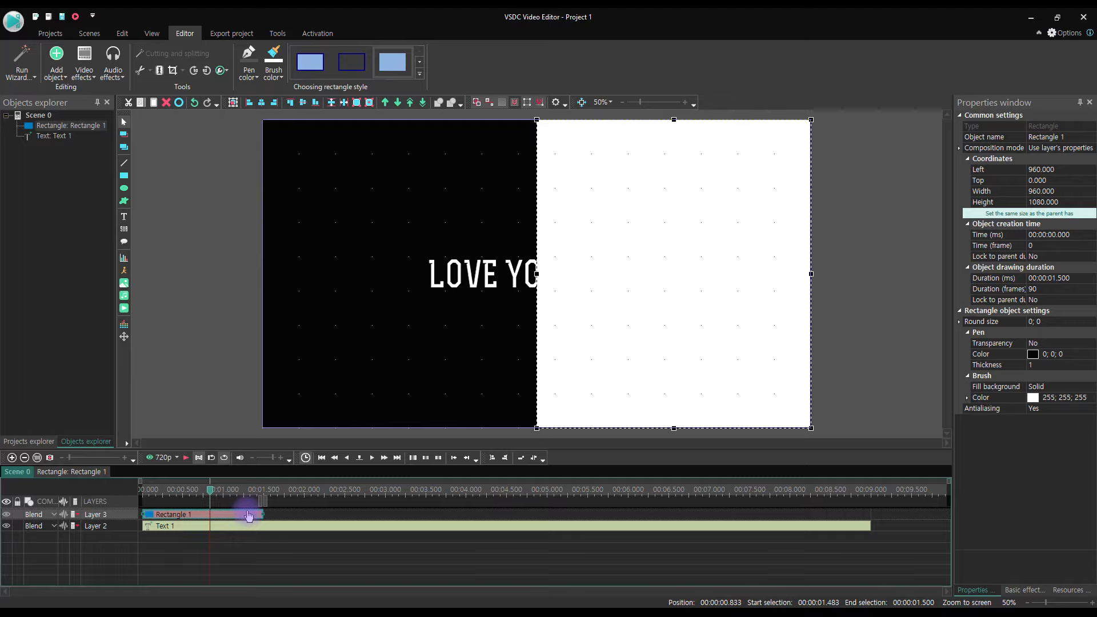
pyautogui.hotkey('ctrl', 'c')
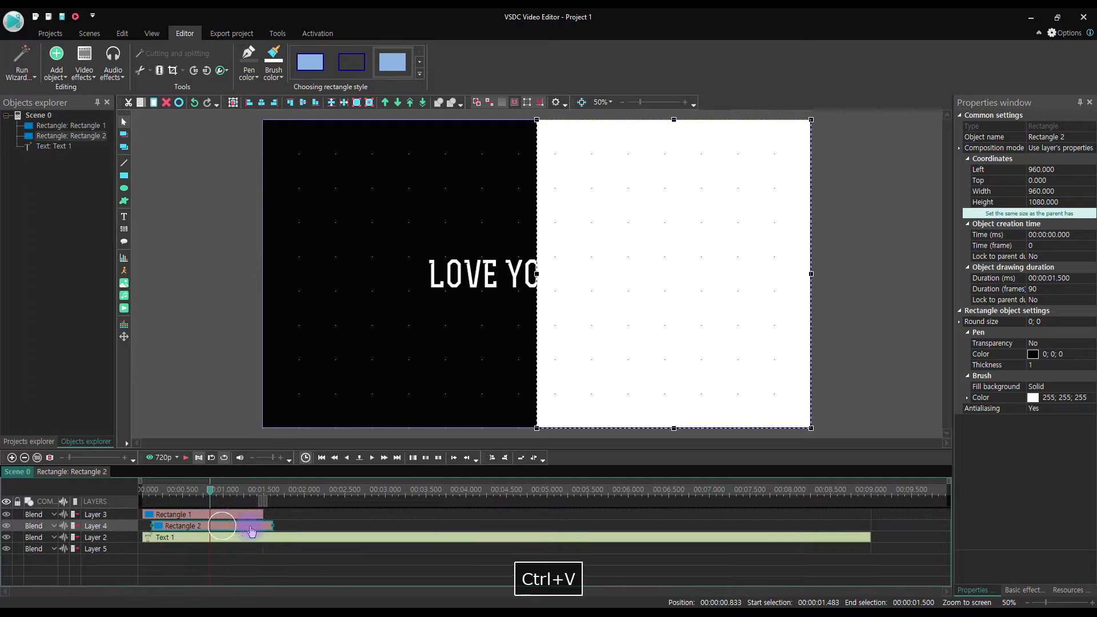
pyautogui.click(345, 531)
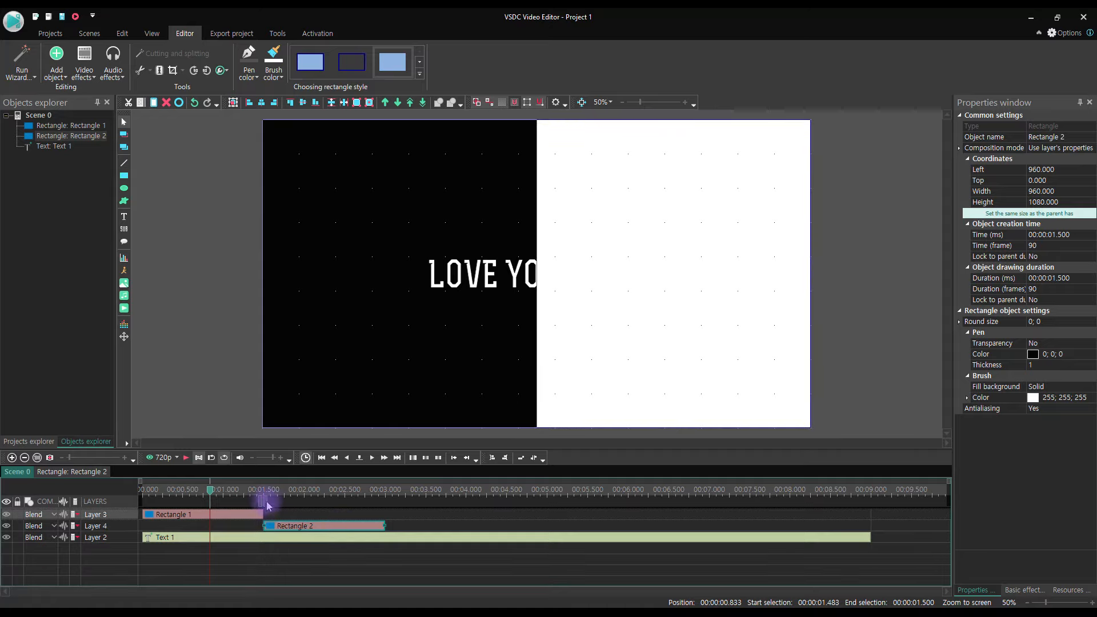
# Step: Return the timeline cursor to the start and collapse the selection range to zero
pyautogui.click(143, 493)
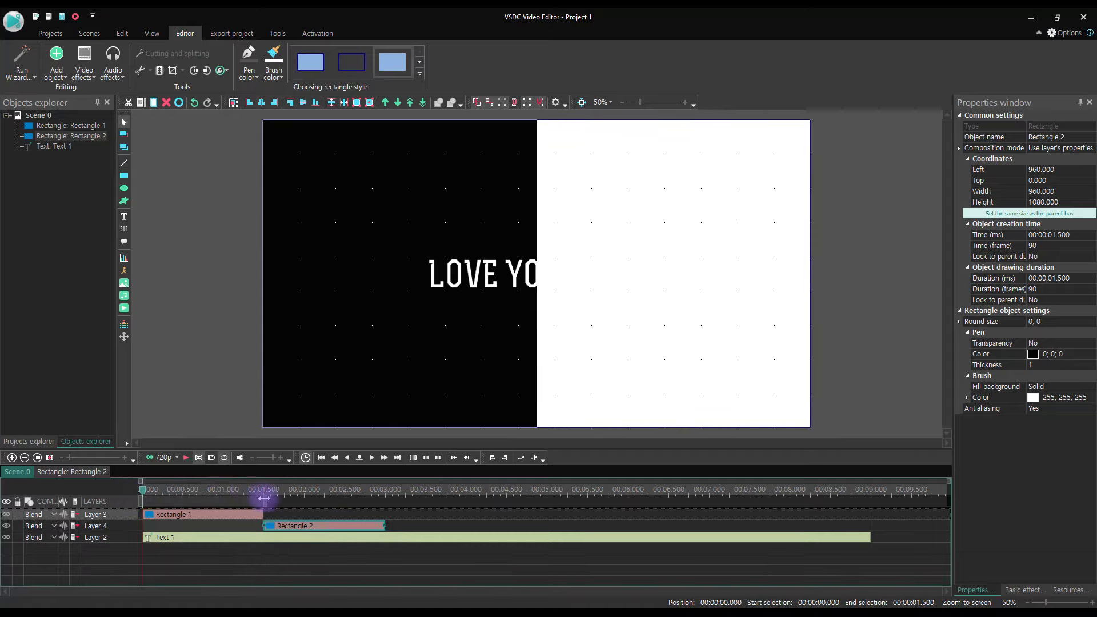
pyautogui.moveTo(261, 501); pyautogui.dragTo(133, 499)
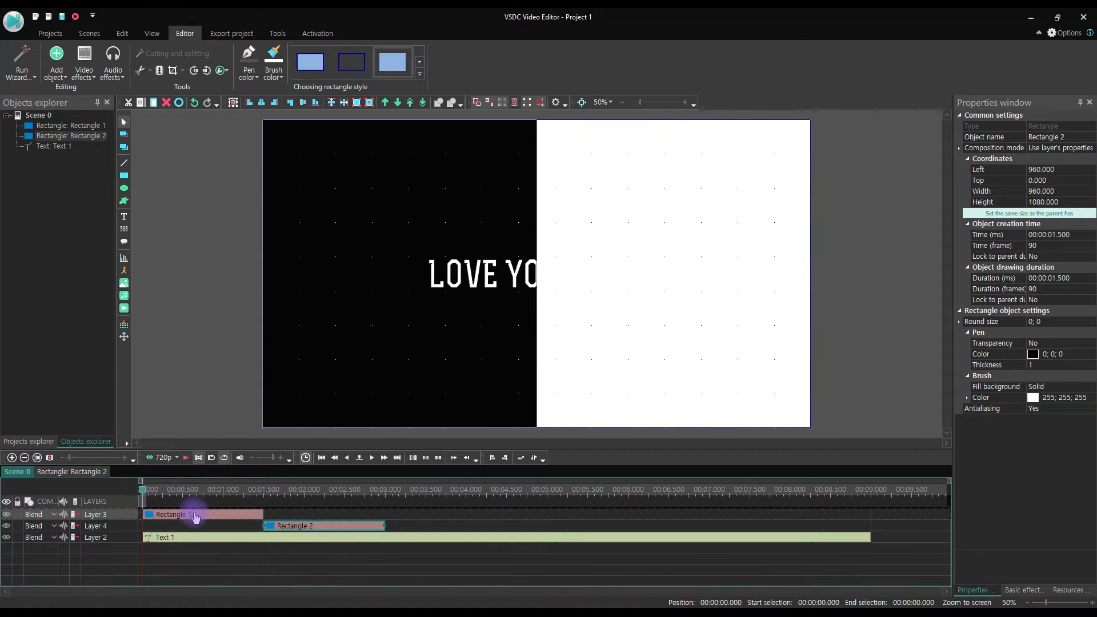
# Step: Move Rectangle 1 to about 178 px from the scene's left edge and compare it with Rectangle 2 at about 2.5 seconds
pyautogui.click(194, 517)
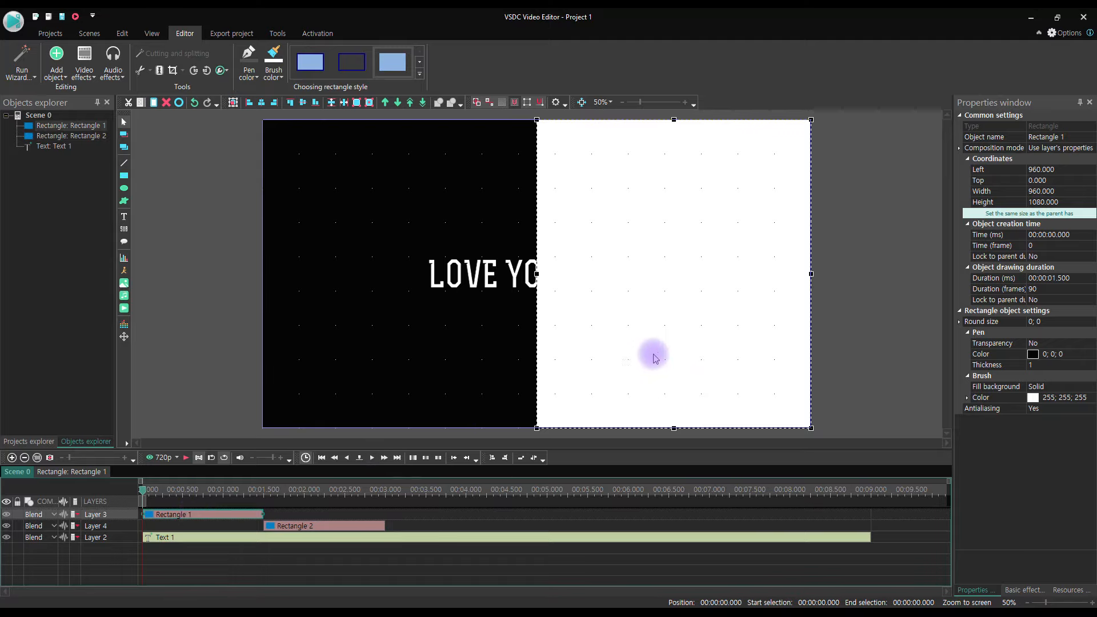
pyautogui.moveTo(665, 359); pyautogui.dragTo(472, 355)
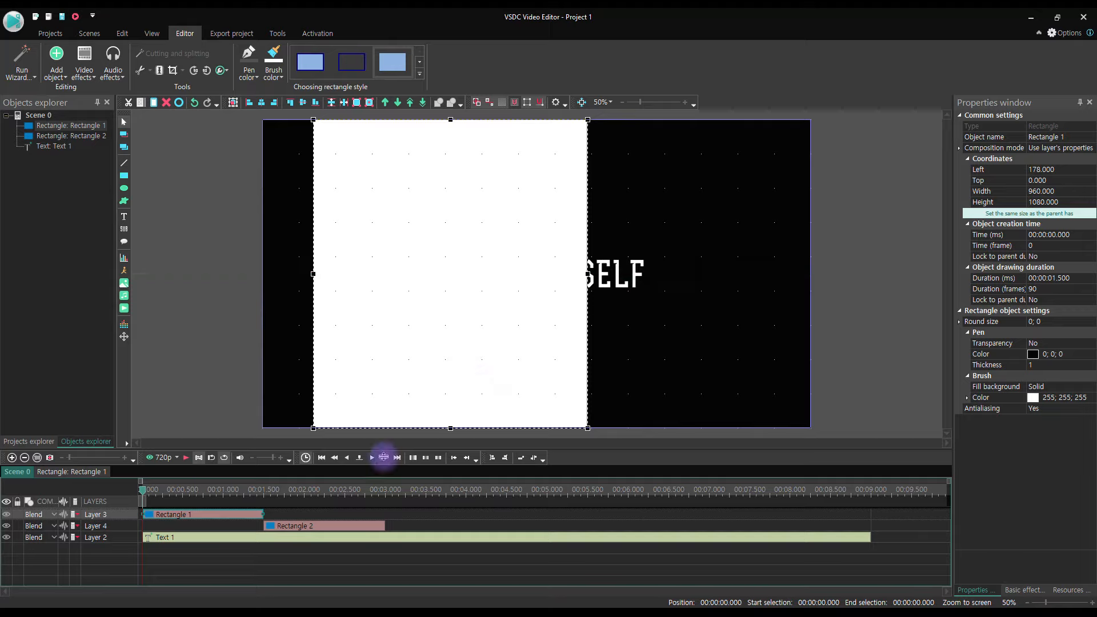
pyautogui.click(347, 491)
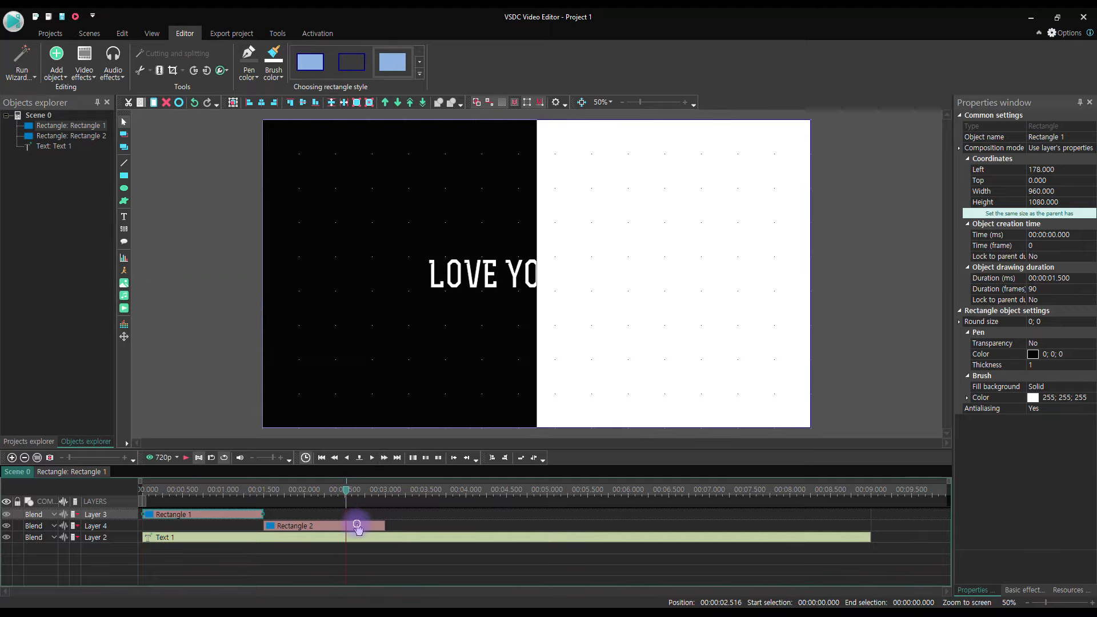
pyautogui.click(357, 526)
# Step: Set Rectangle 1's width to 5 px
pyautogui.click(241, 492)
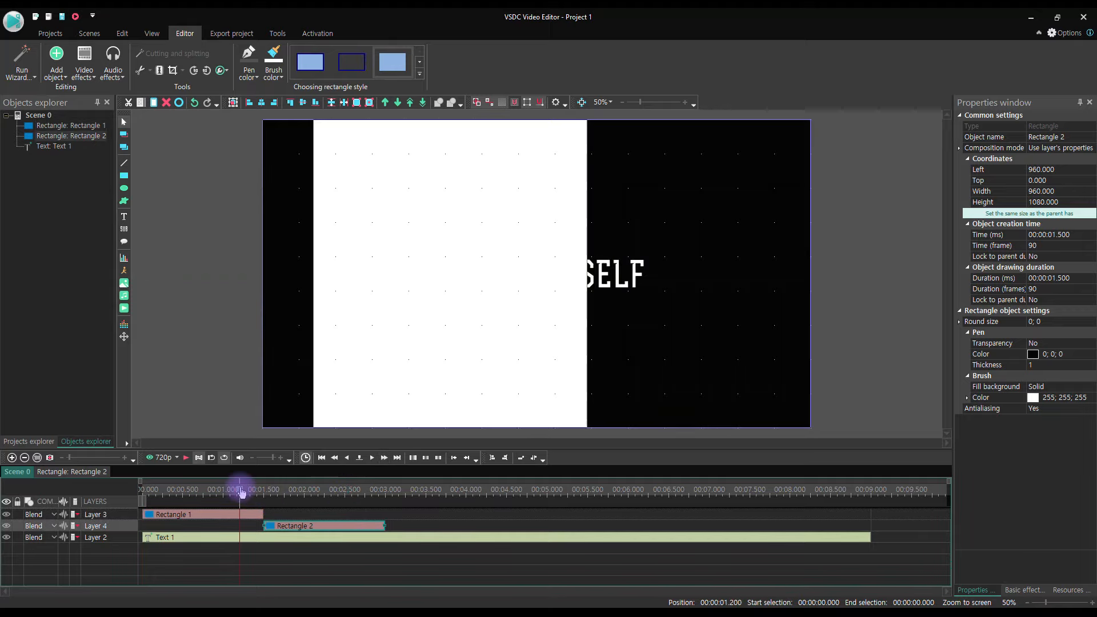
pyautogui.click(481, 342)
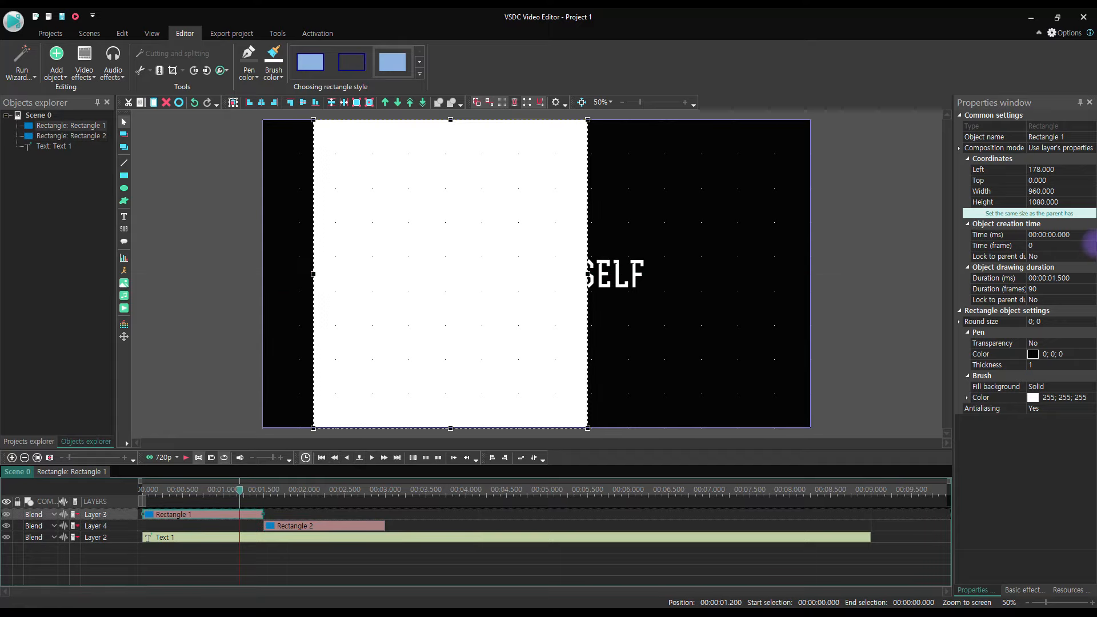
pyautogui.click(1040, 192)
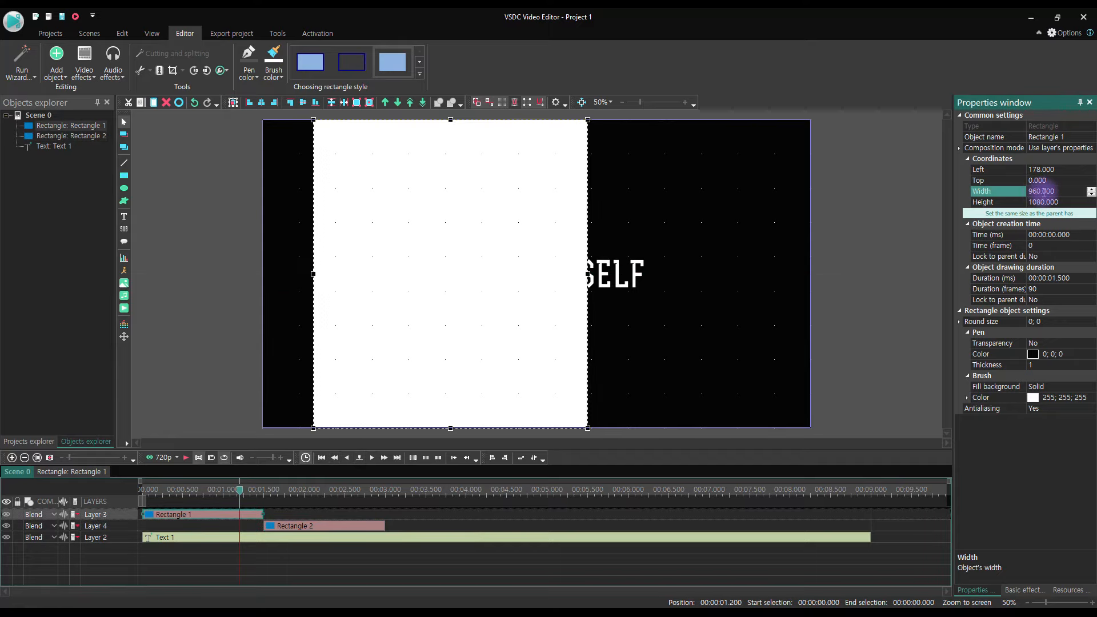
pyautogui.moveTo(1041, 191); pyautogui.dragTo(1009, 197)
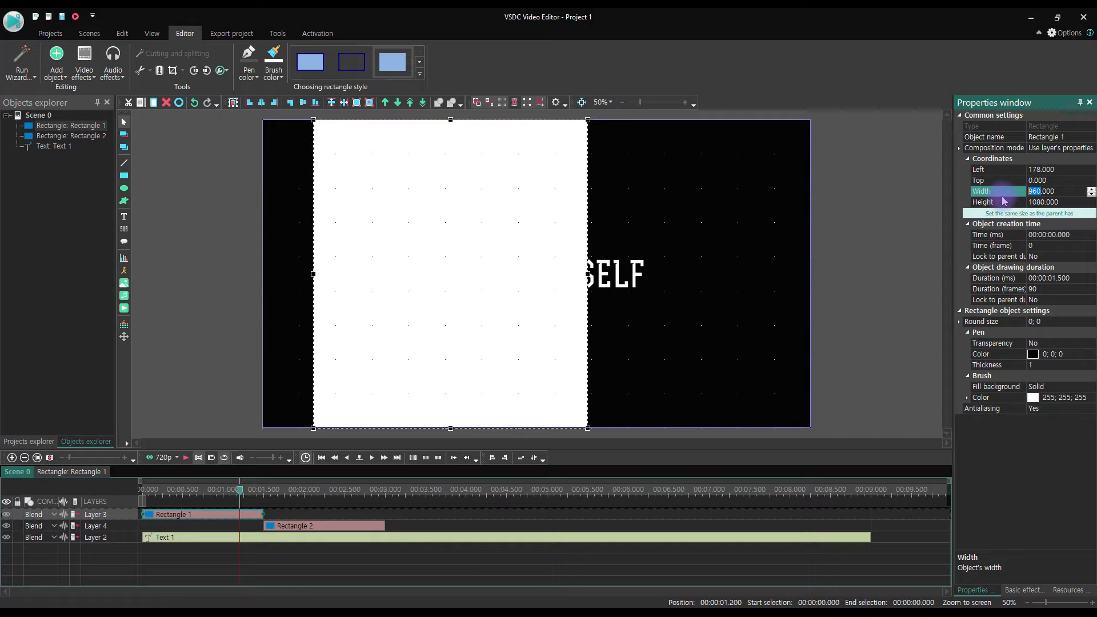
pyautogui.write('10')
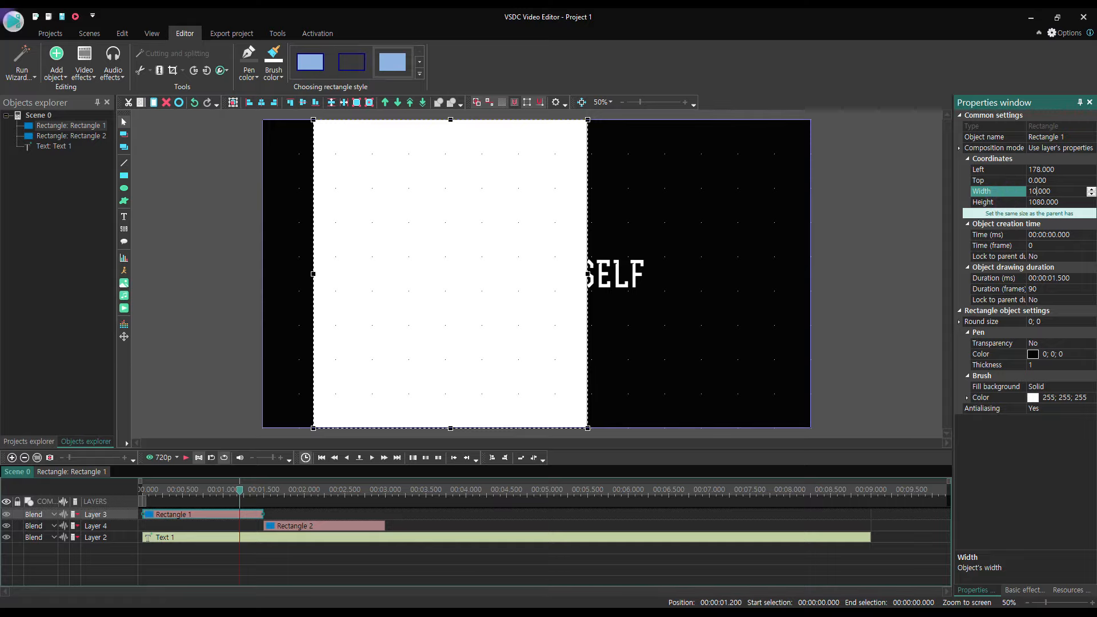
pyautogui.press('BackSpace')
pyautogui.press('BackSpace')
pyautogui.write('5')
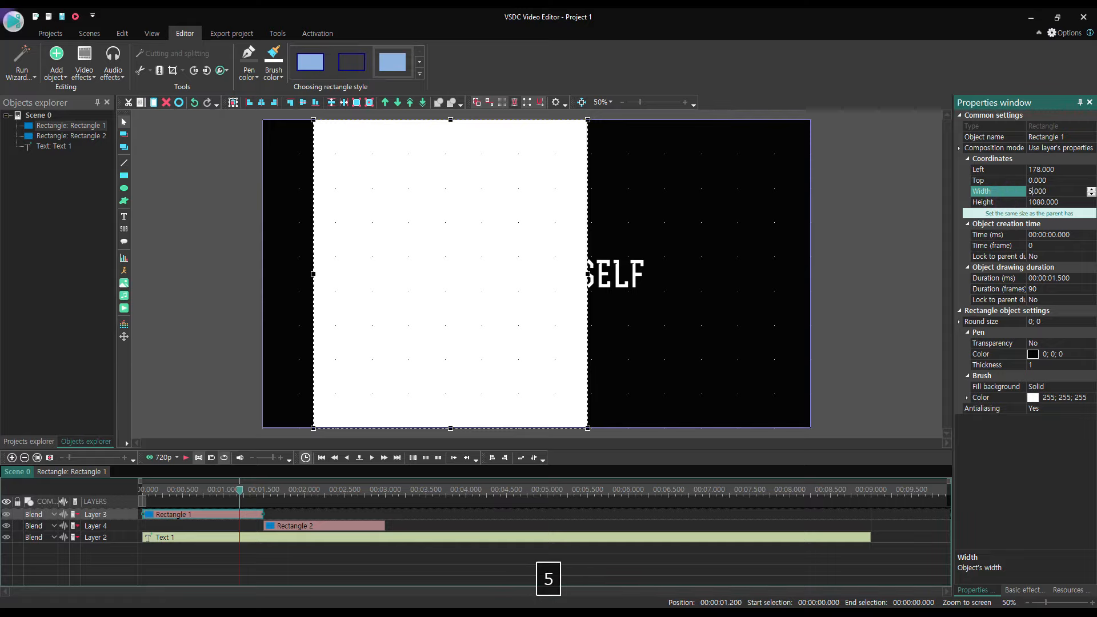
pyautogui.press('Return')
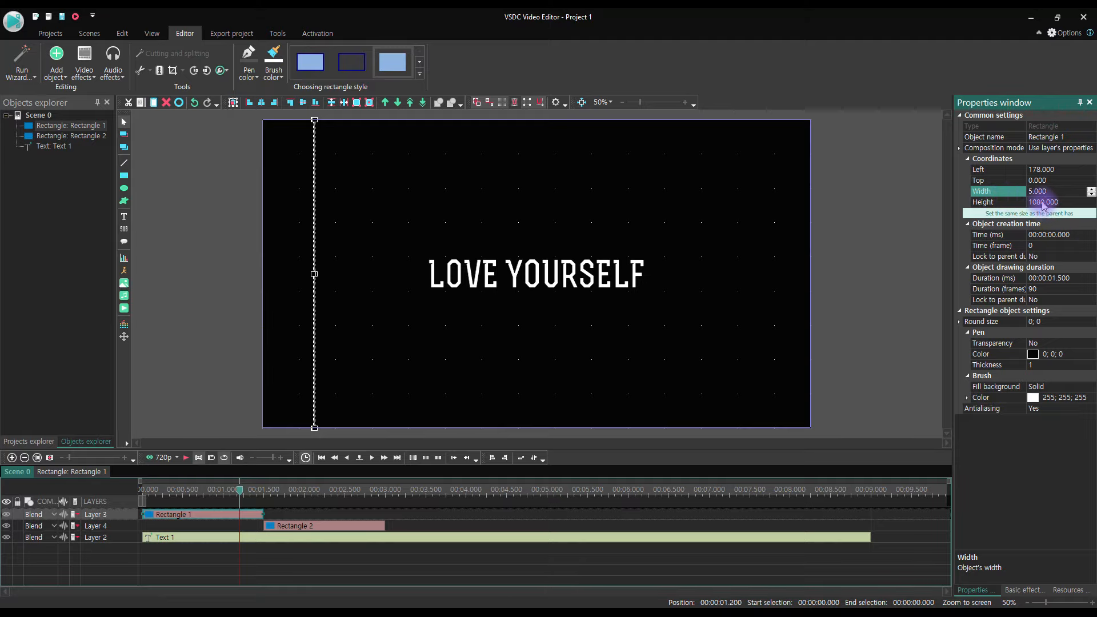
# Step: Set Rectangle 1's height to 800 px and center it horizontally and vertically in the scene
pyautogui.click(1044, 201)
pyautogui.moveTo(1044, 201); pyautogui.dragTo(1014, 198)
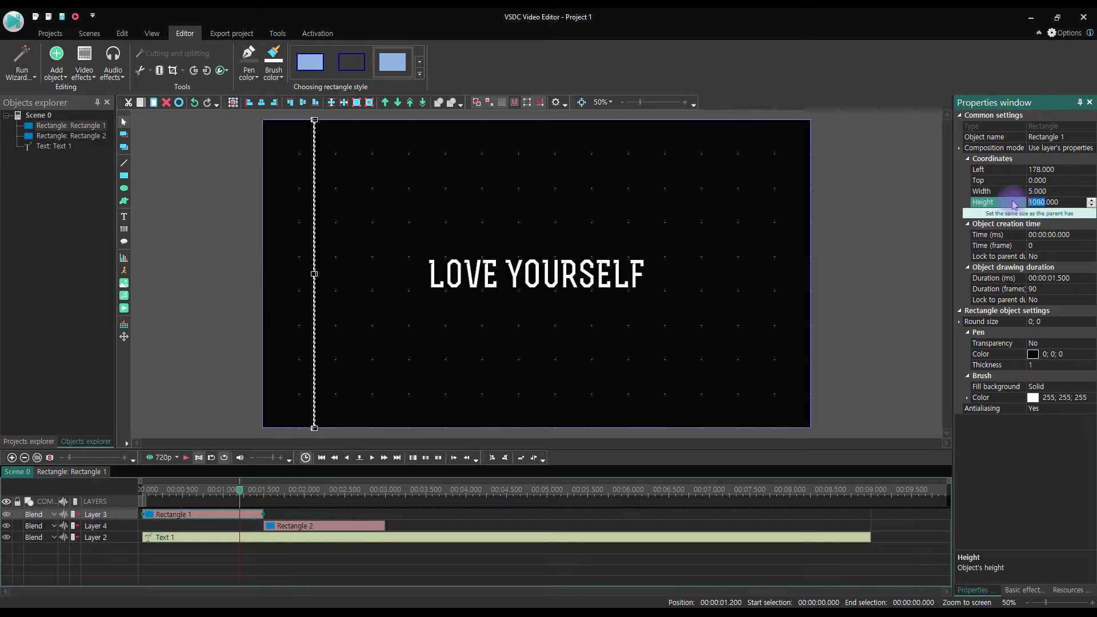
pyautogui.write('800')
pyautogui.press('Return')
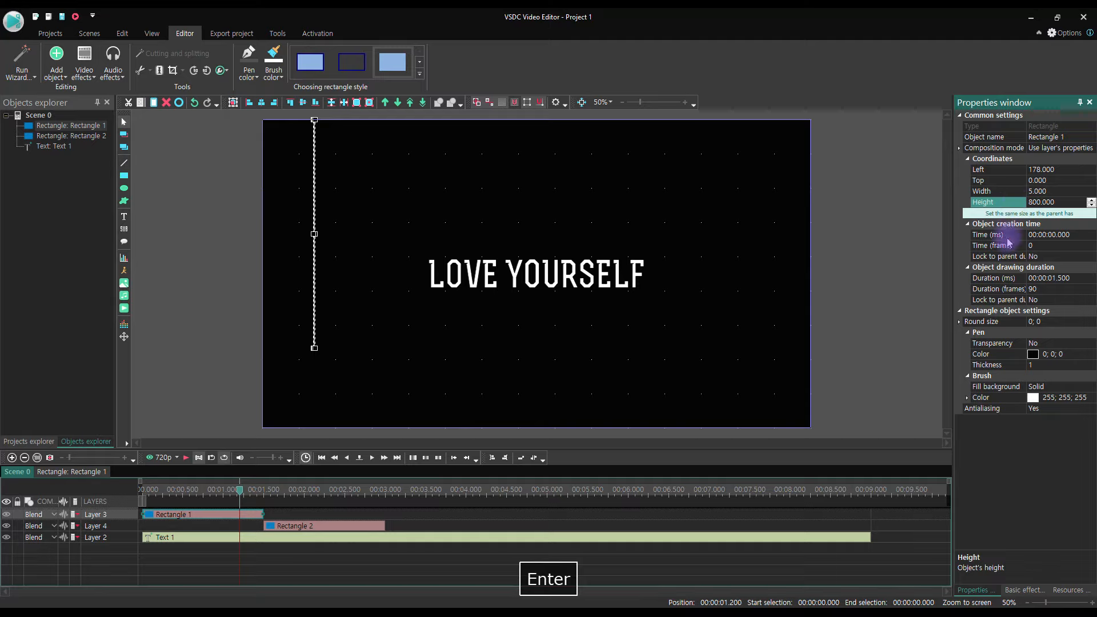
pyautogui.click(262, 103)
pyautogui.click(303, 102)
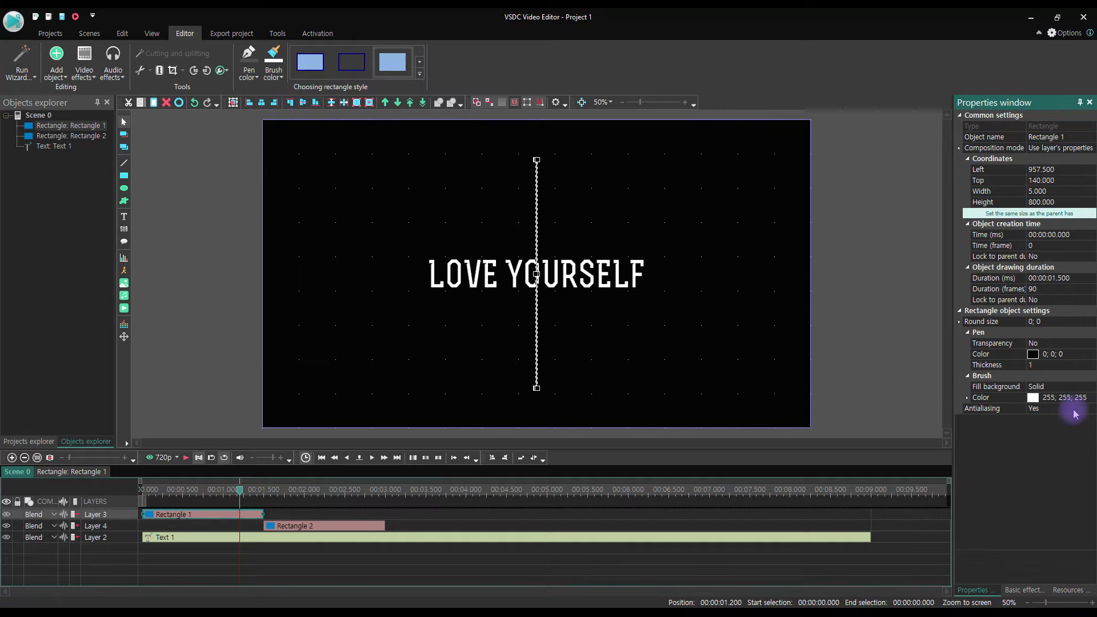
# Step: Change Rectangle 1's brush color to the yellow-orange #FFC000
pyautogui.click(1091, 398)
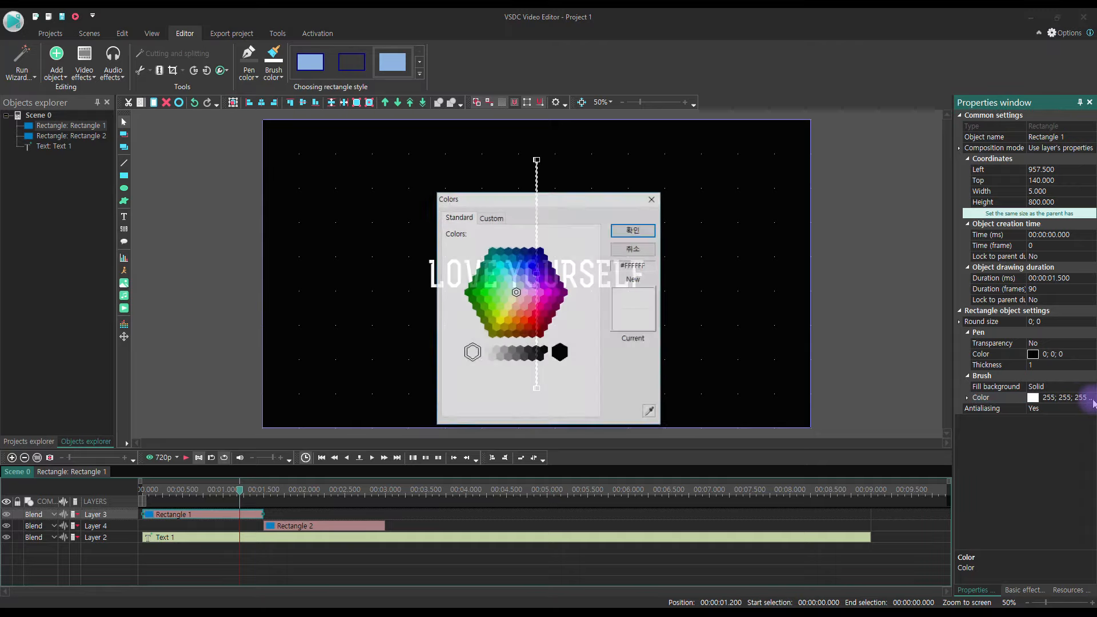
pyautogui.click(511, 328)
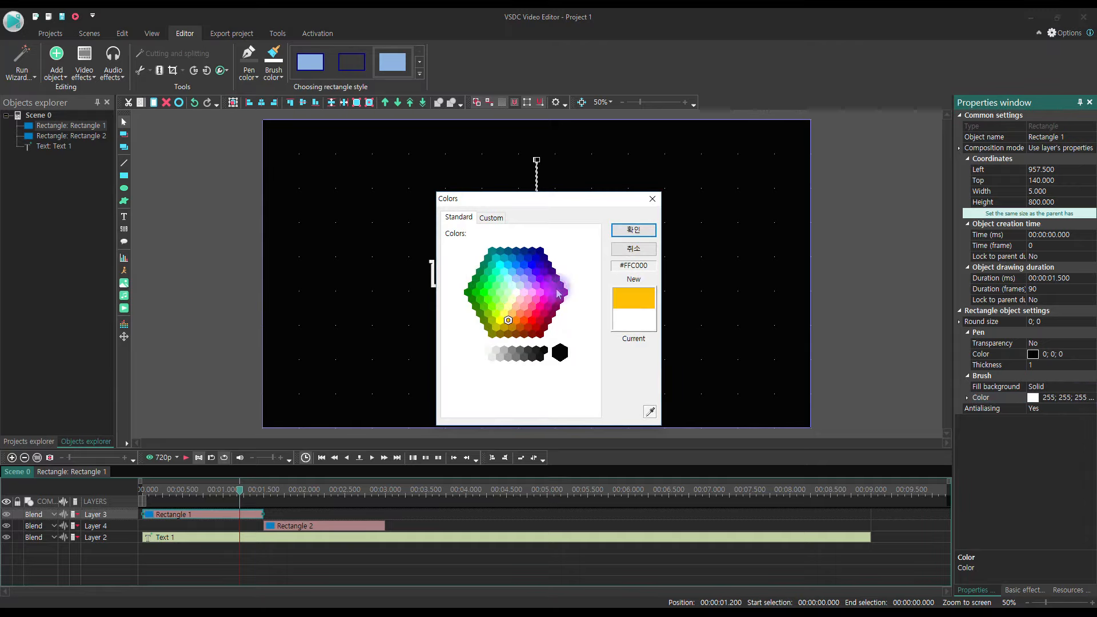
pyautogui.click(634, 229)
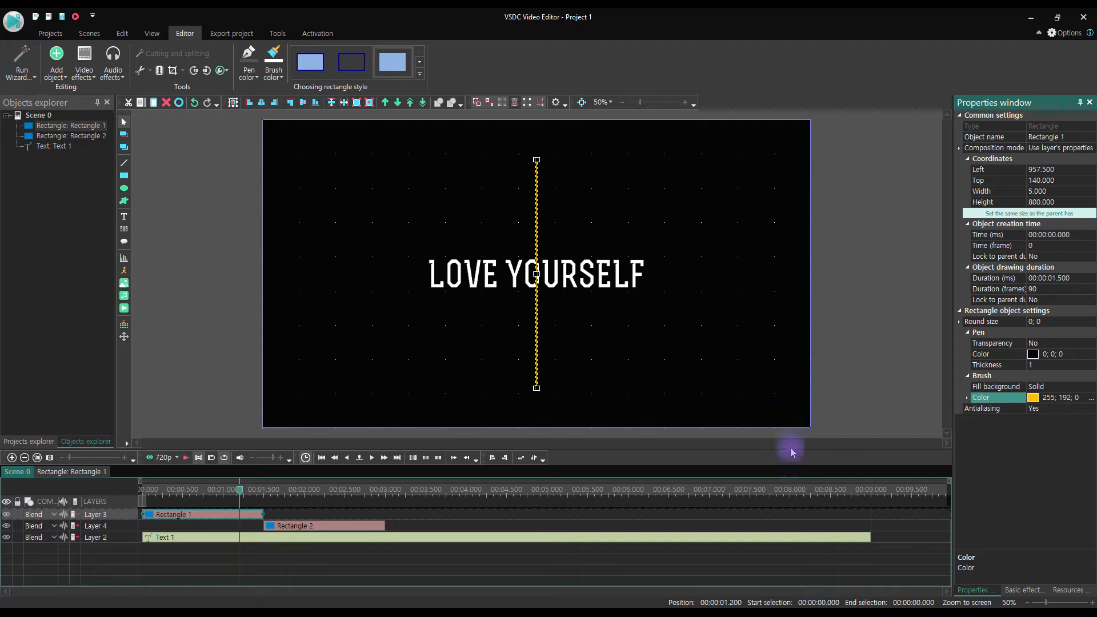
# Step: Add a Zoom transform effect to Rectangle 1 on a new layer, covering the whole parent duration
pyautogui.rightClick(218, 519)
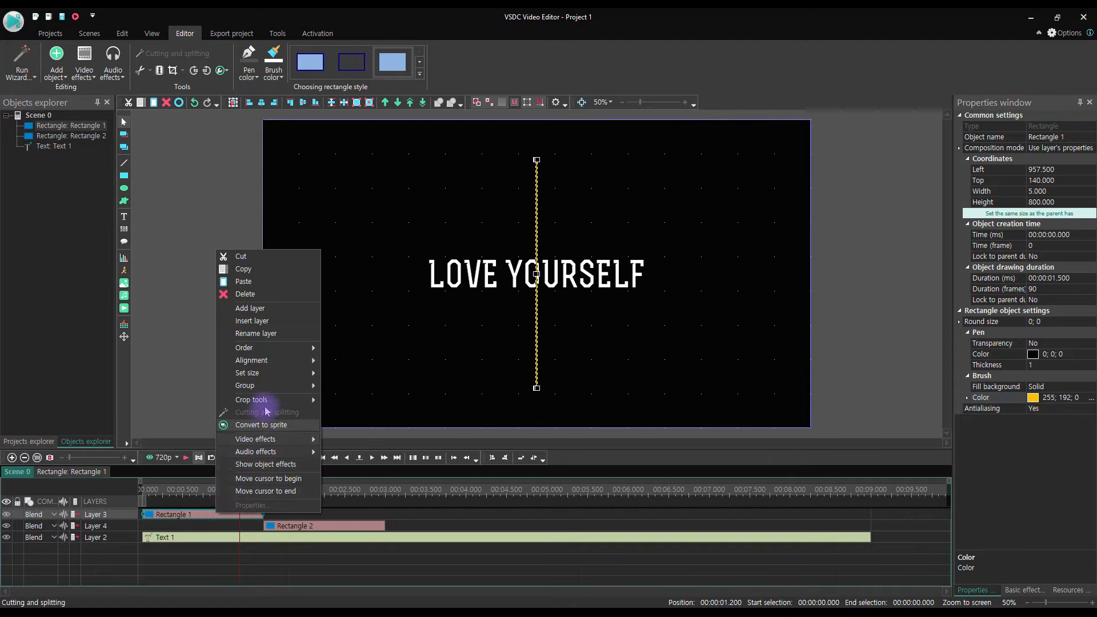
pyautogui.moveTo(282, 444)
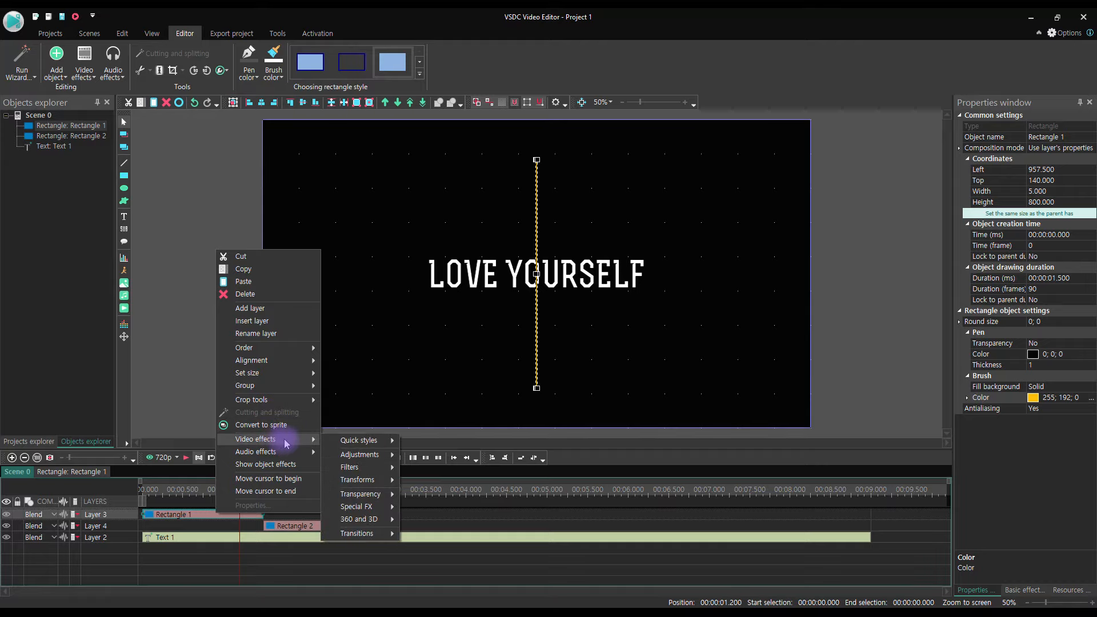
pyautogui.moveTo(380, 480)
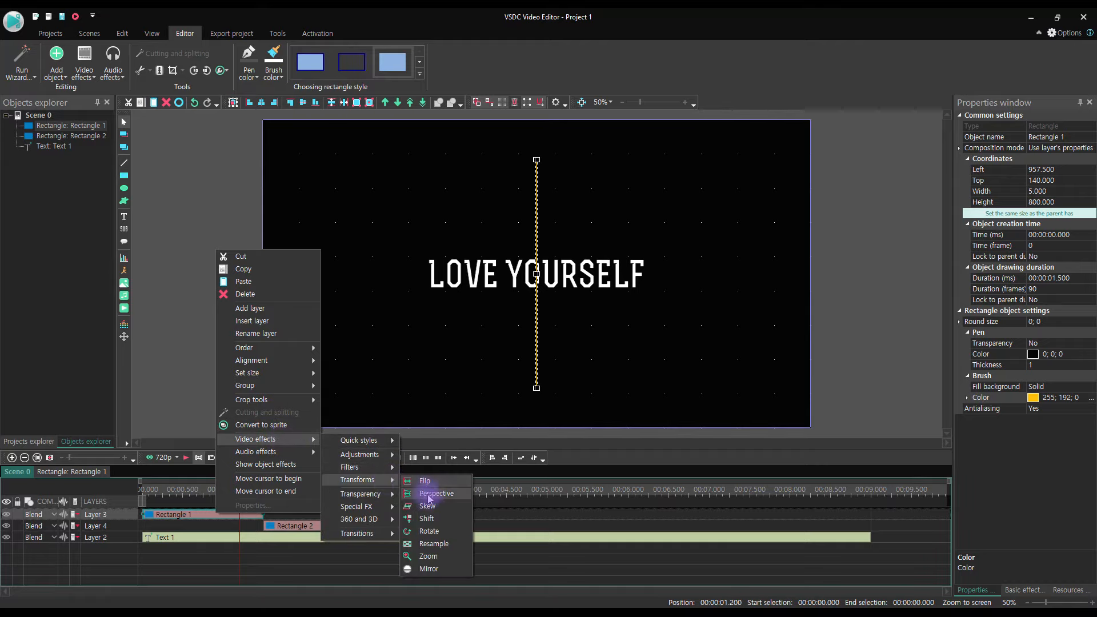
pyautogui.click(430, 558)
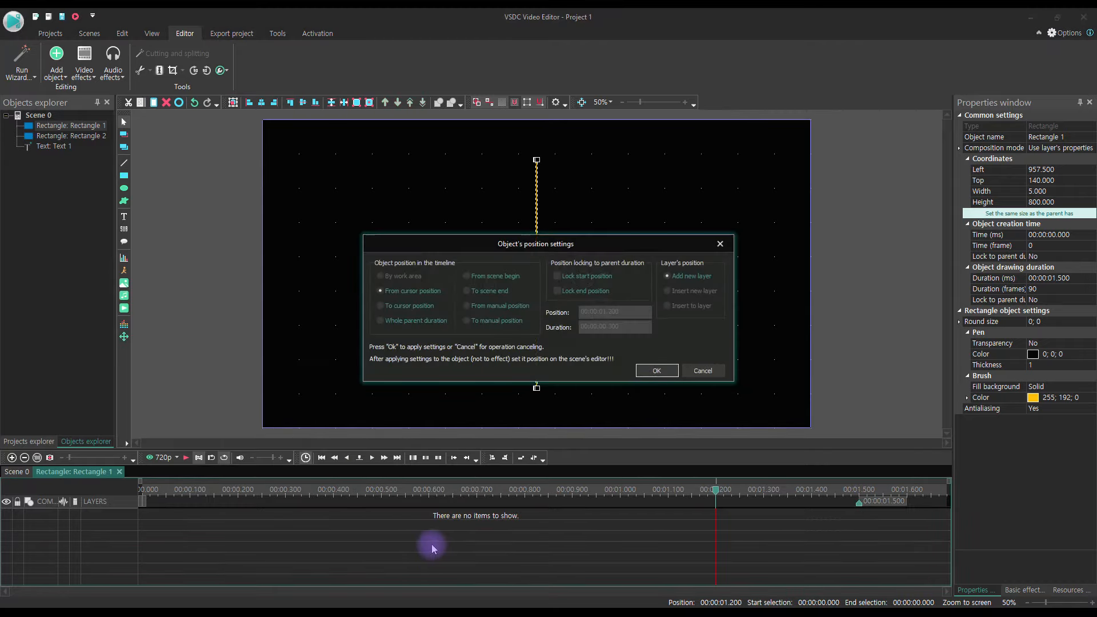
pyautogui.click(422, 320)
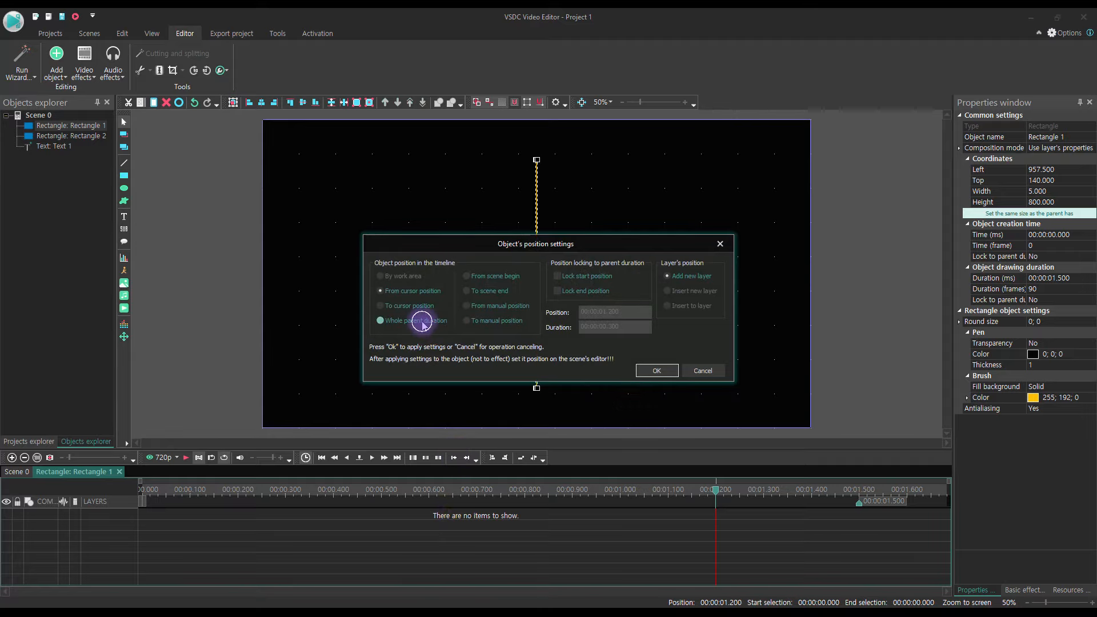
pyautogui.click(657, 373)
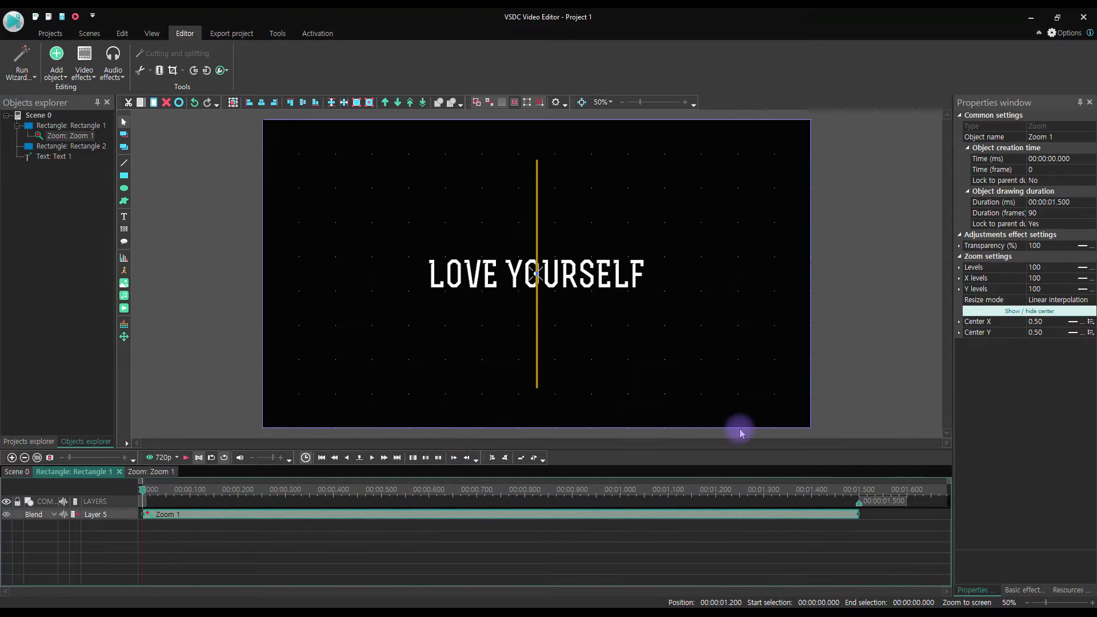
# Step: Animate the Zoom effect's Y levels linearly from 0 to 100 and preview the line's growth up to about 0.9 seconds
pyautogui.click(1083, 290)
pyautogui.click(1089, 292)
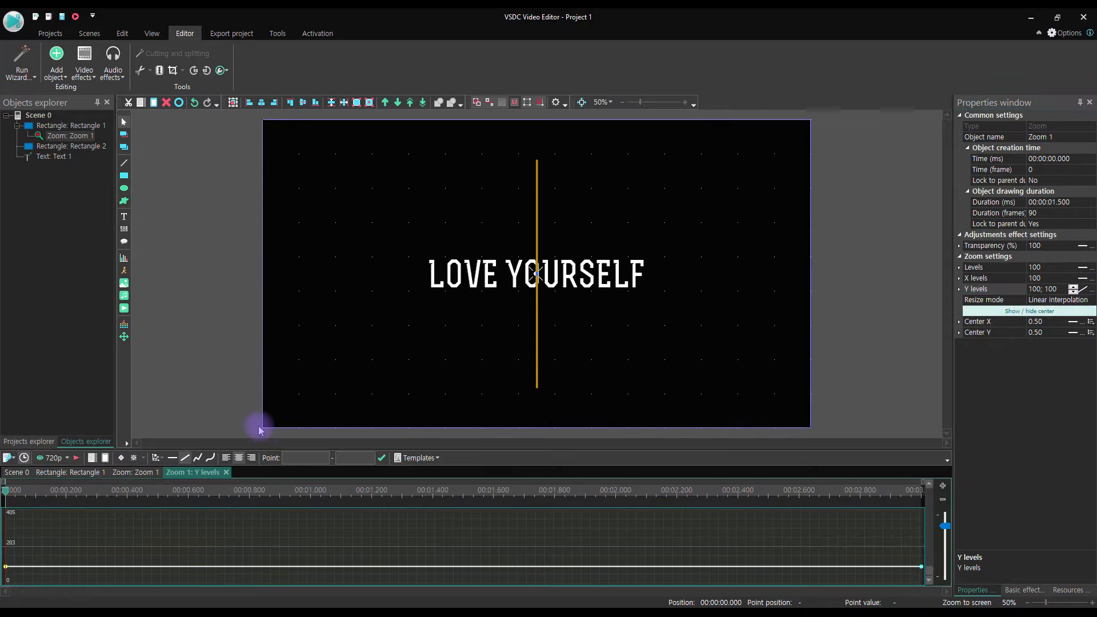
pyautogui.moveTo(6, 567); pyautogui.dragTo(7, 585)
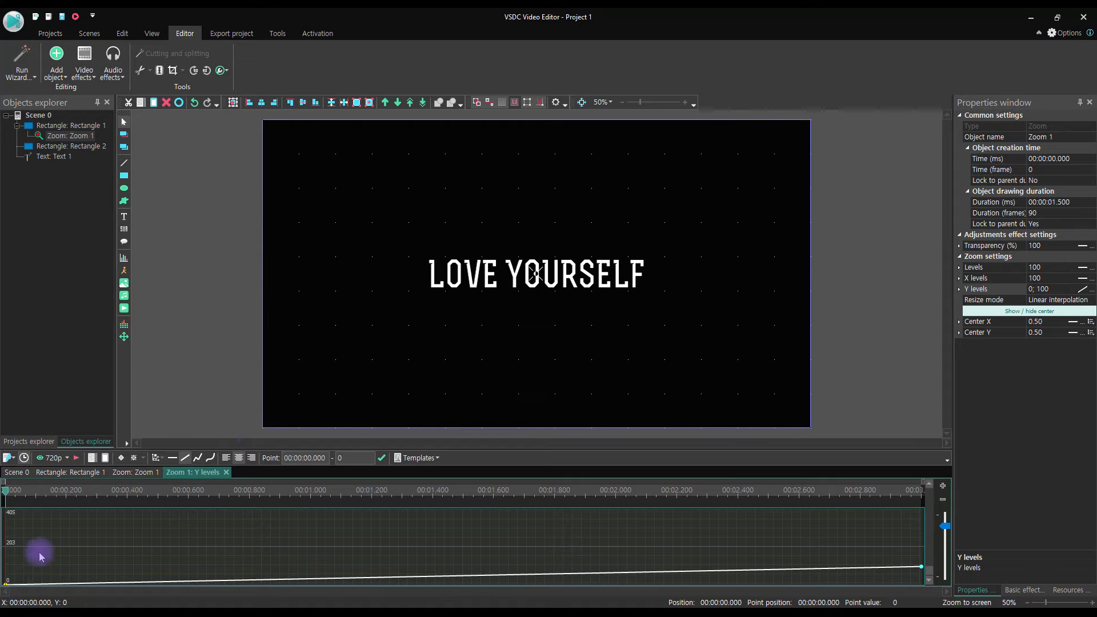
pyautogui.click(165, 427)
pyautogui.doubleClick(169, 416)
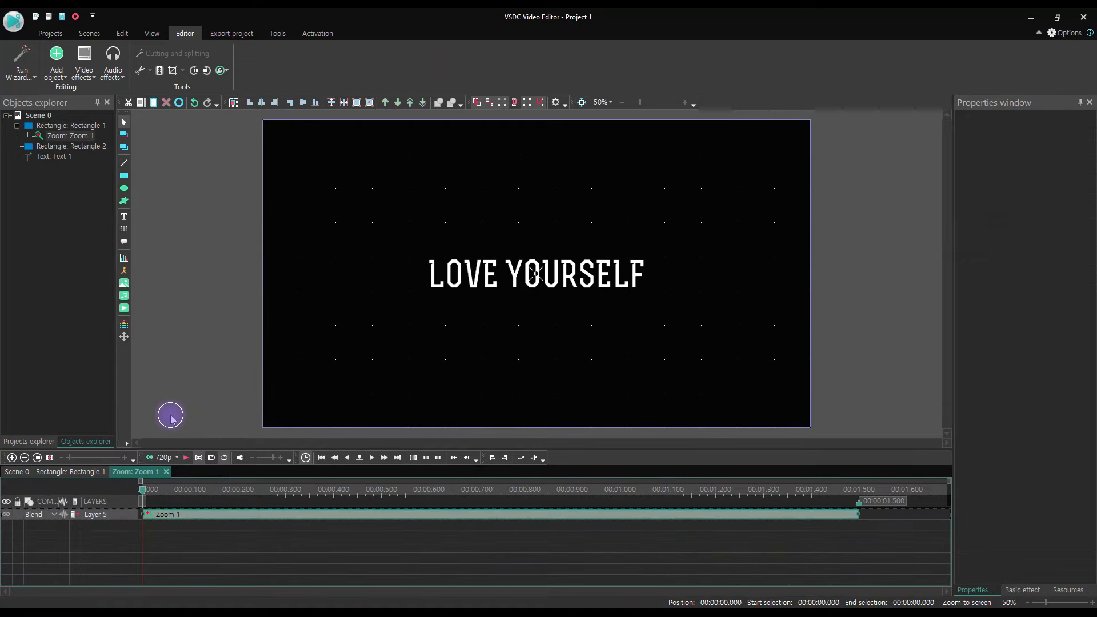
pyautogui.click(333, 492)
pyautogui.moveTo(506, 493); pyautogui.dragTo(581, 490)
pyautogui.click(231, 347)
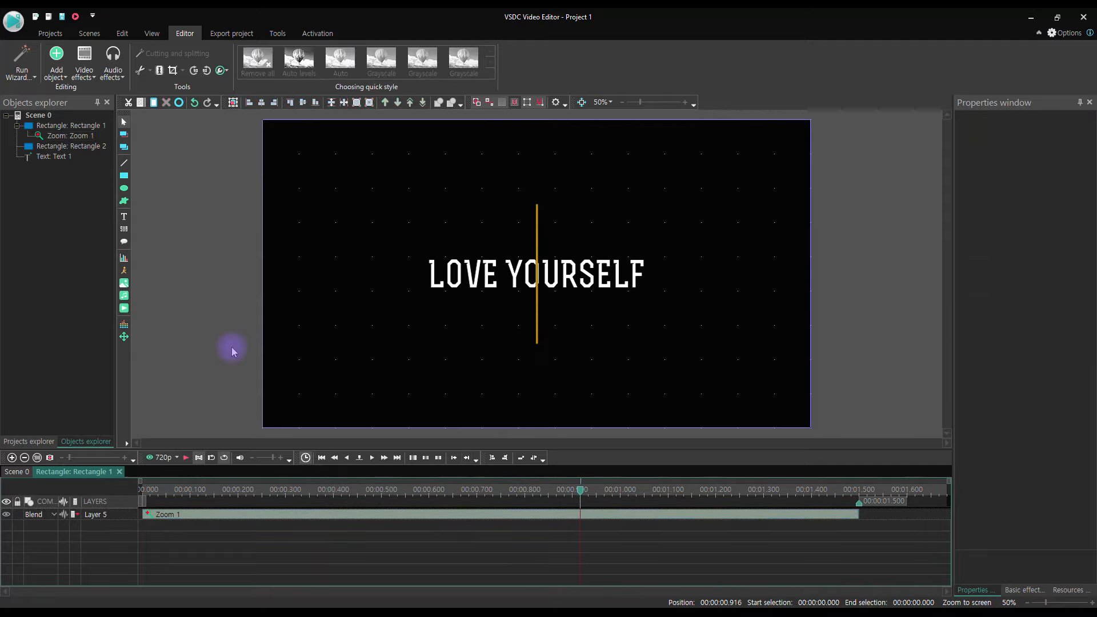
# Step: Add a Rotate transform effect to Rectangle 1 on a new layer, covering the whole parent duration
pyautogui.rightClick(222, 538)
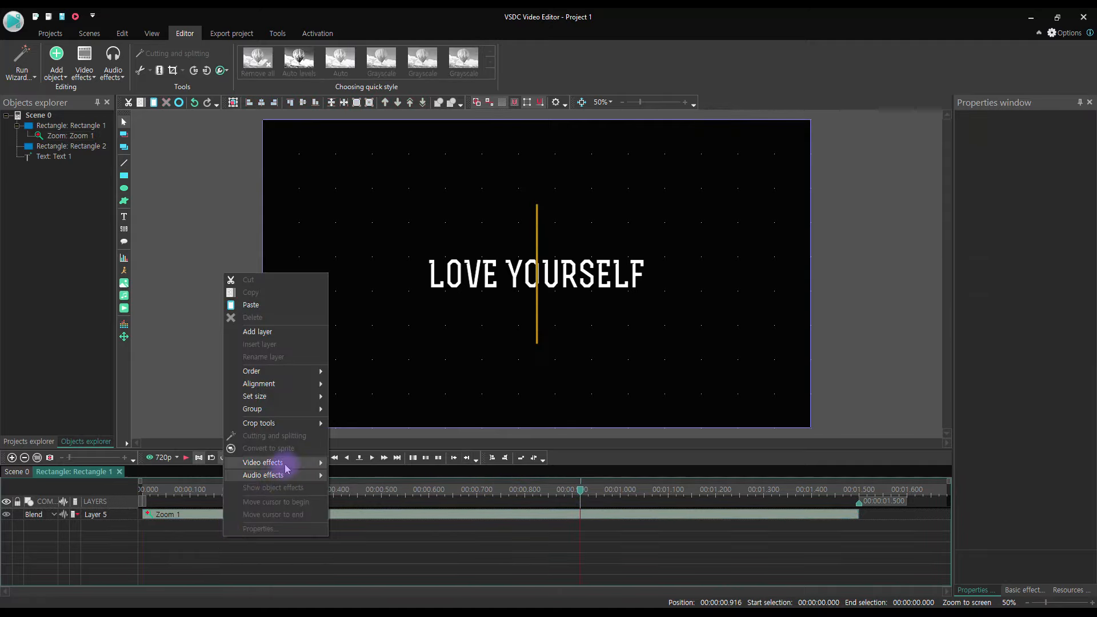
pyautogui.moveTo(285, 465)
pyautogui.moveTo(391, 503)
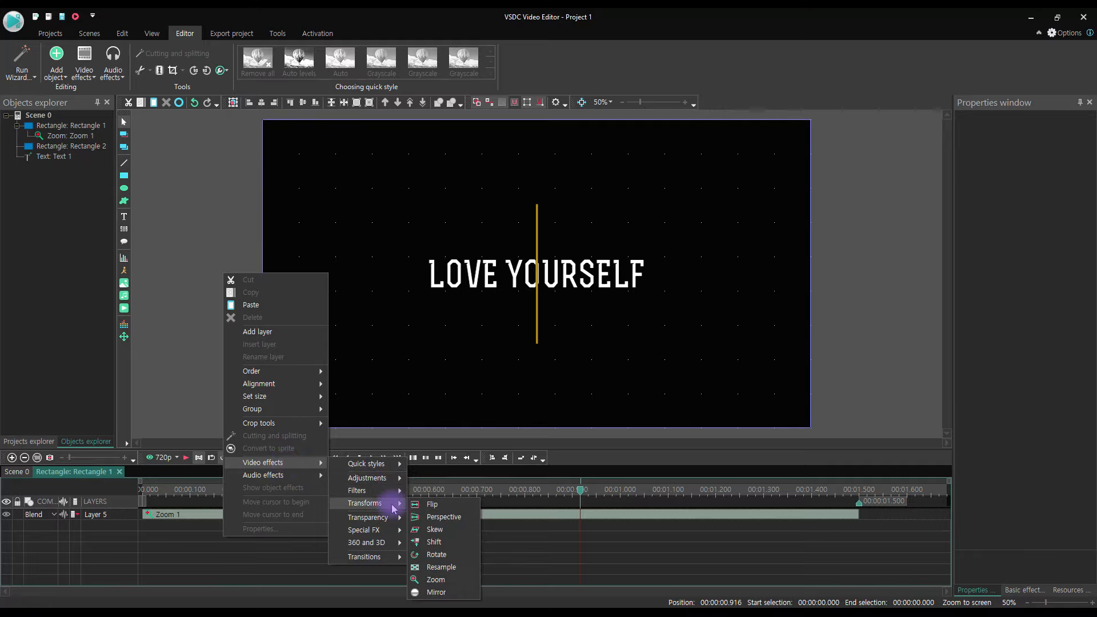
pyautogui.click(448, 556)
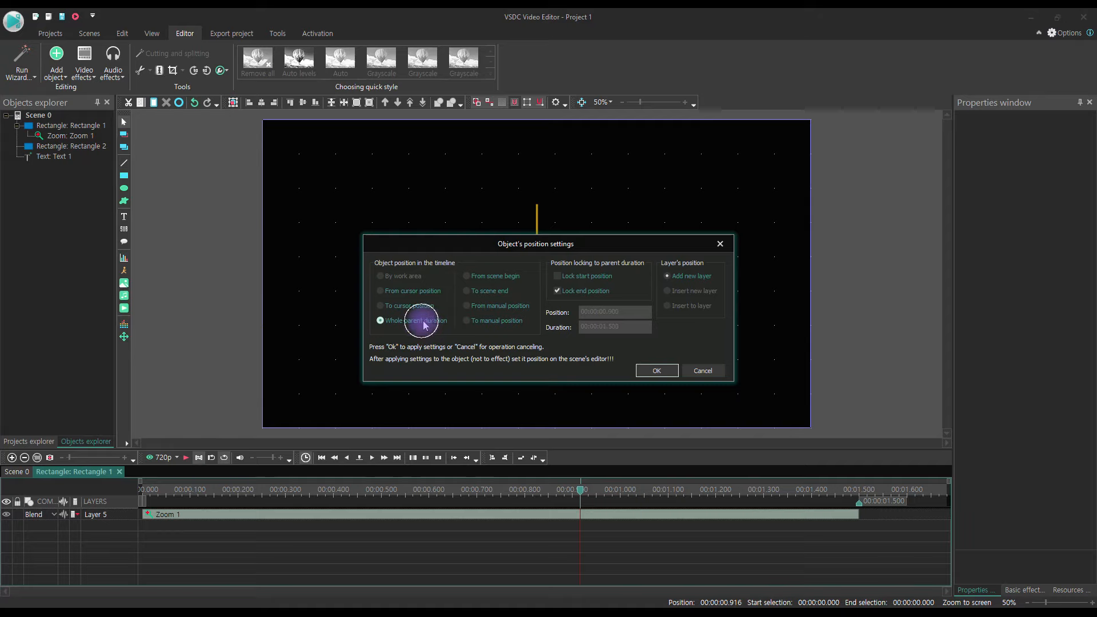
pyautogui.click(651, 370)
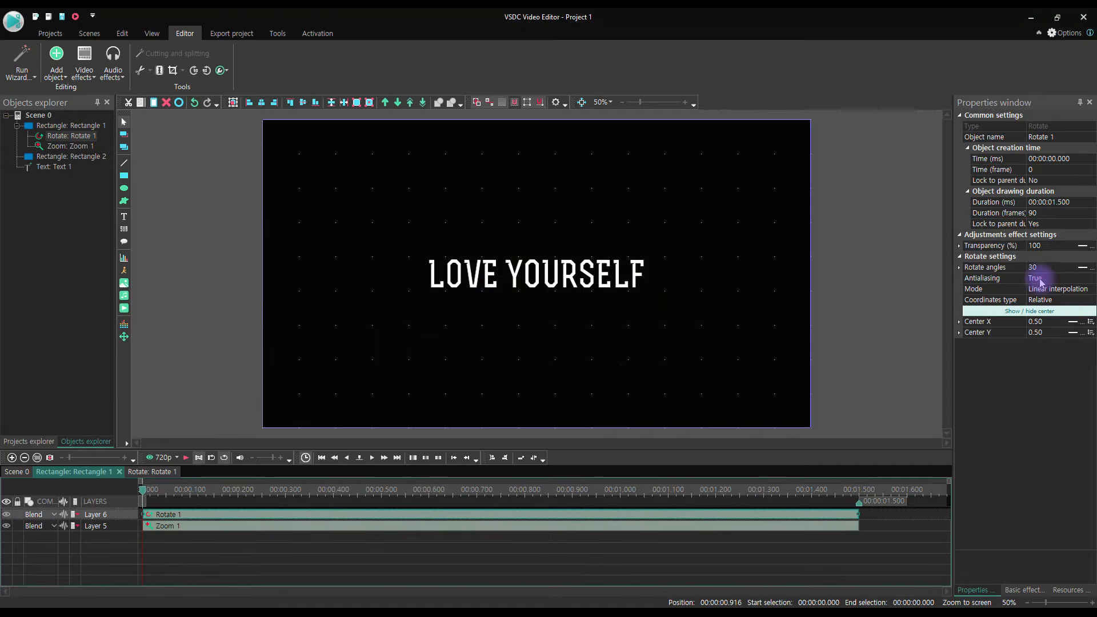
# Step: Animate the Rotate effect's angles linearly from 0 to 360, return to the main scene, and preview the spinning line
pyautogui.click(1082, 268)
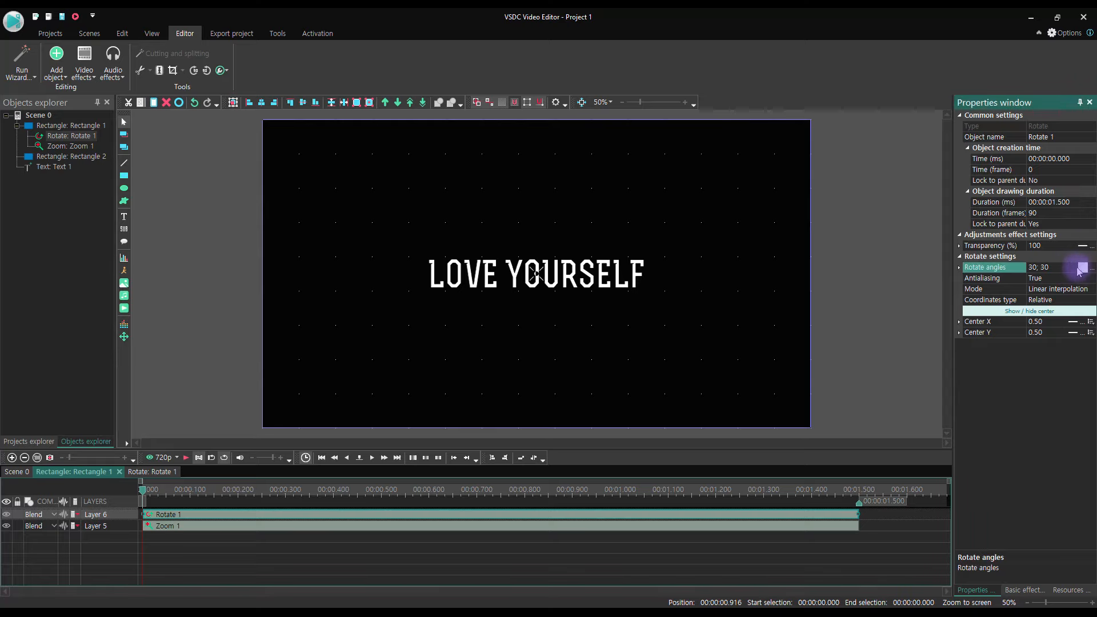
pyautogui.click(1092, 269)
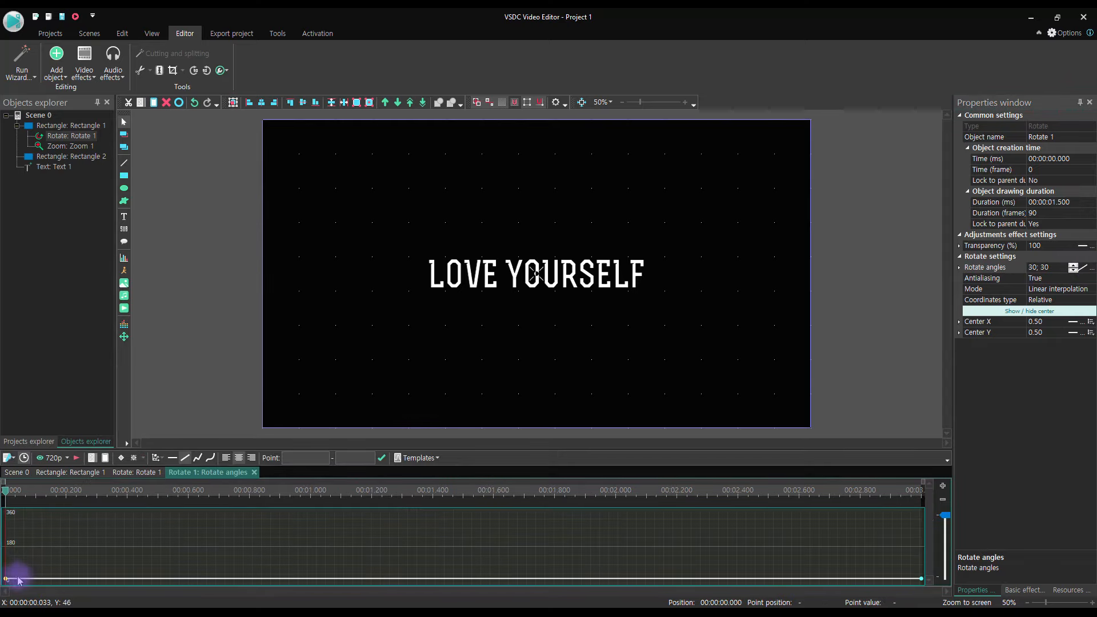
pyautogui.moveTo(6, 580); pyautogui.dragTo(6, 585)
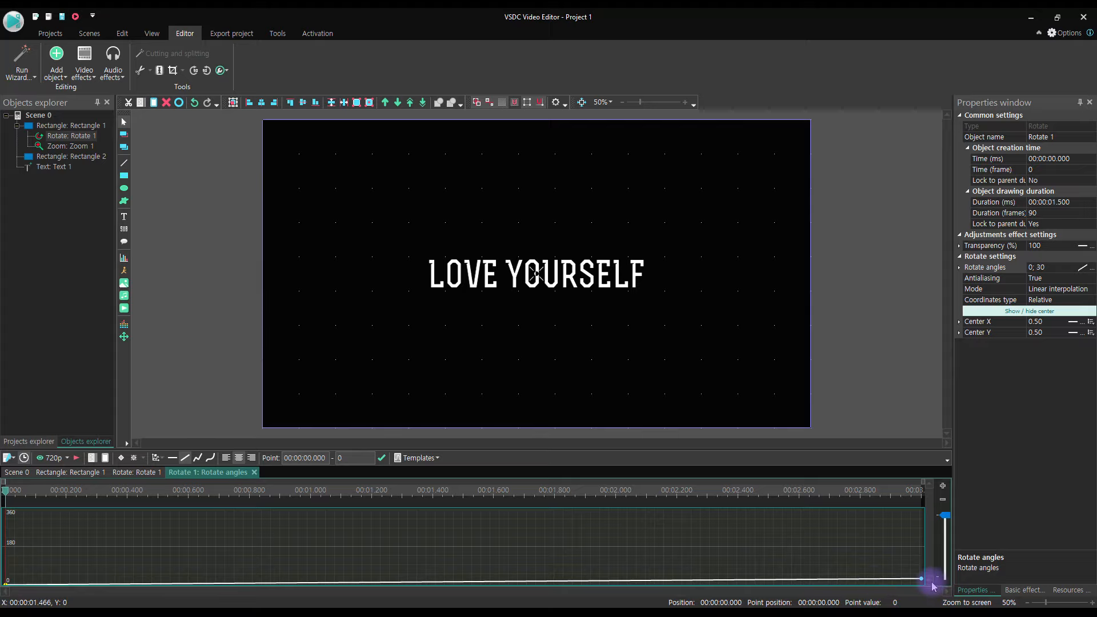
pyautogui.moveTo(921, 579); pyautogui.dragTo(924, 513)
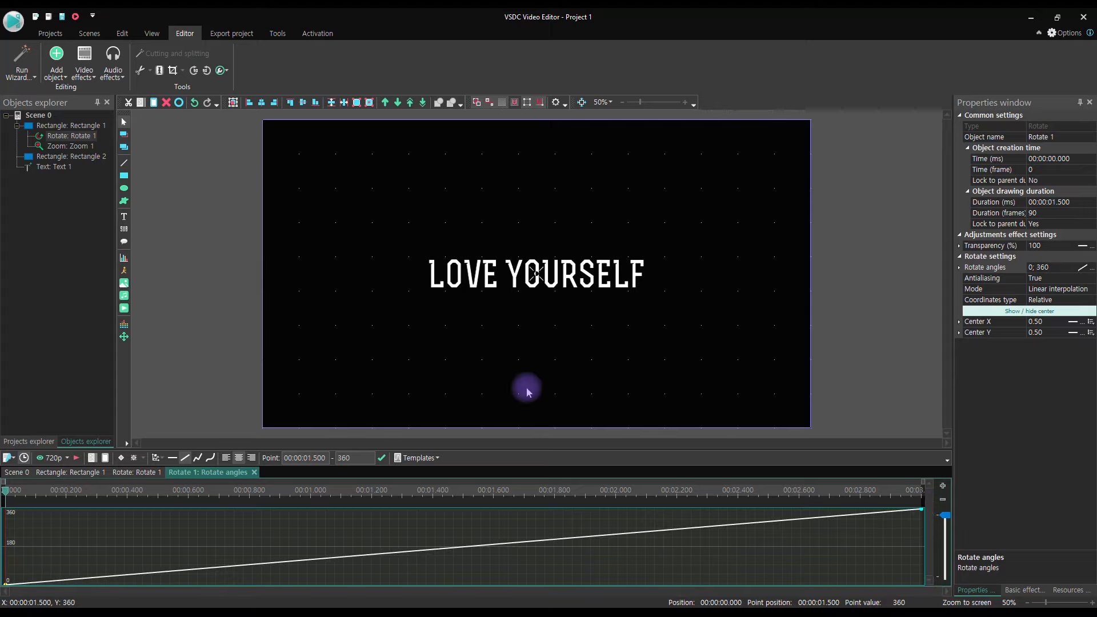
pyautogui.click(211, 315)
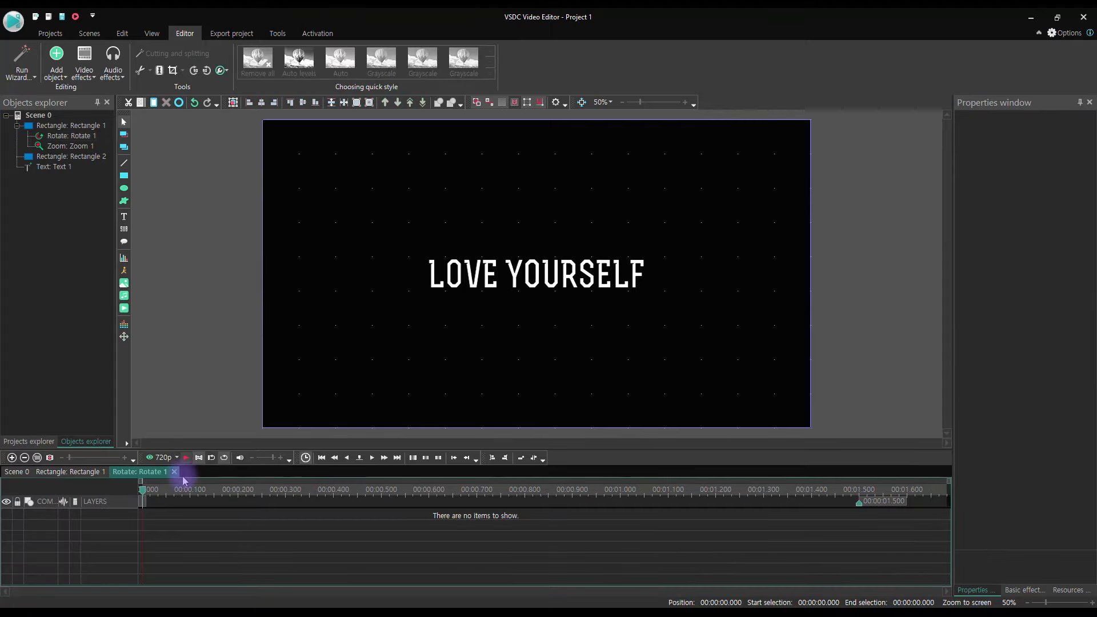
pyautogui.doubleClick(154, 392)
pyautogui.moveTo(198, 490); pyautogui.dragTo(274, 490)
pyautogui.click(230, 407)
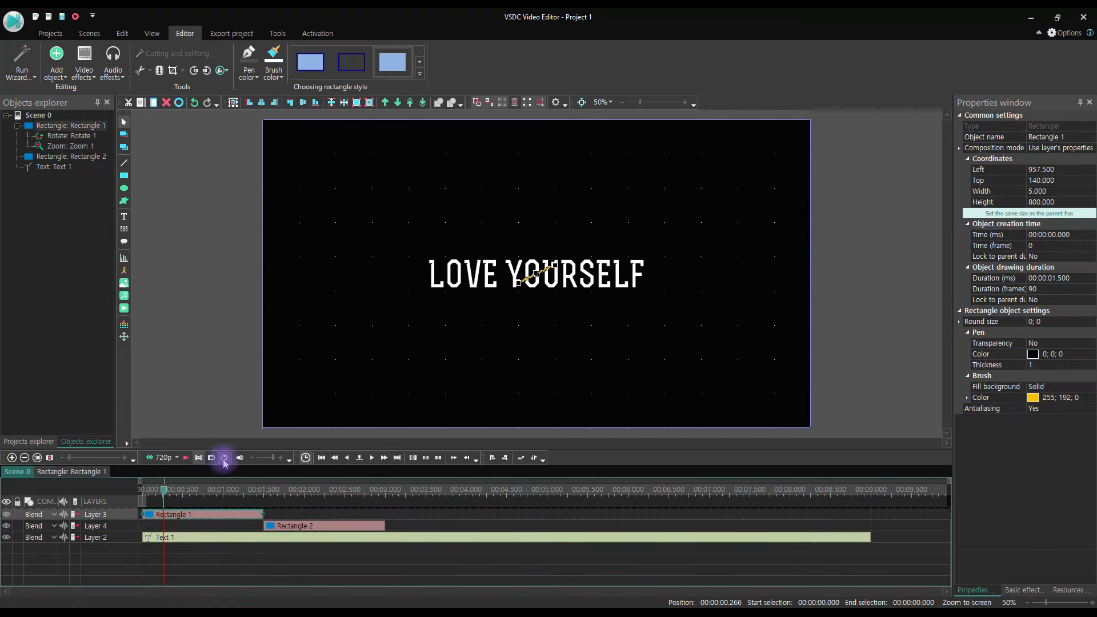
# Step: Shift Text 1 on the timeline to start at 1.5 seconds with Rectangle 2, and preview the transition between the rectangles
pyautogui.moveTo(272, 544); pyautogui.dragTo(387, 540)
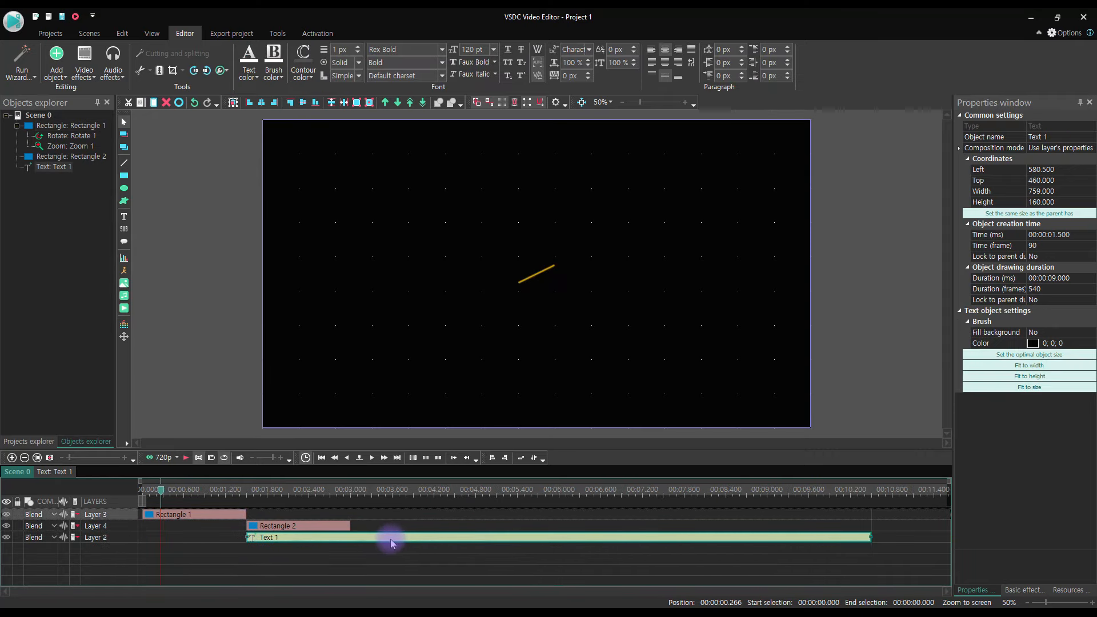
pyautogui.moveTo(163, 494); pyautogui.dragTo(245, 492)
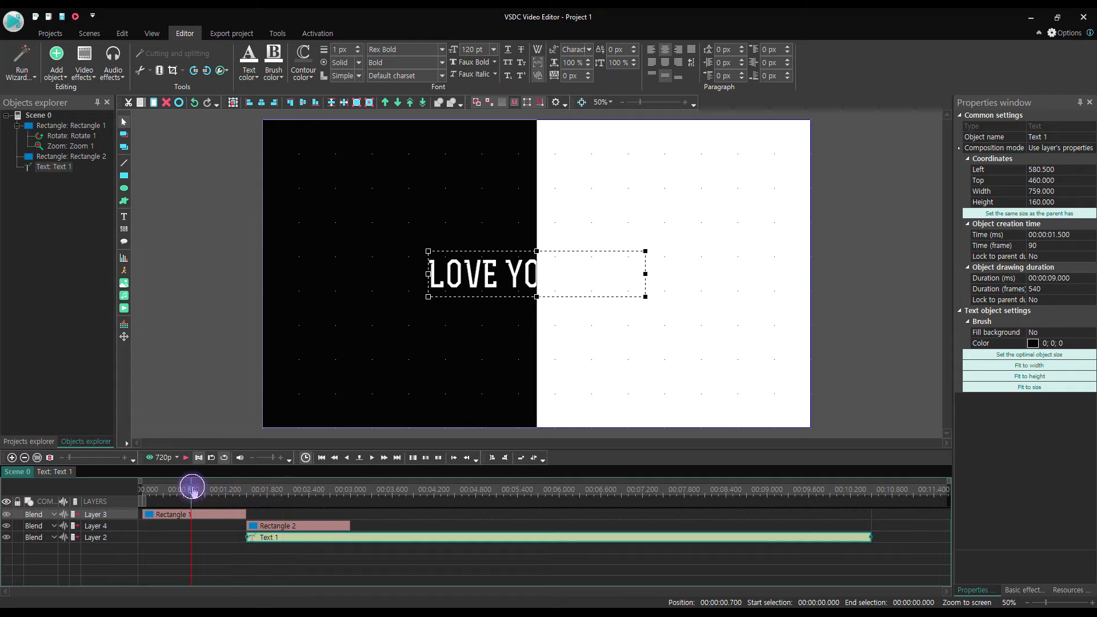
# Step: Copy the Rotate effect from inside Rectangle 1 and return to the main scene
pyautogui.doubleClick(198, 514)
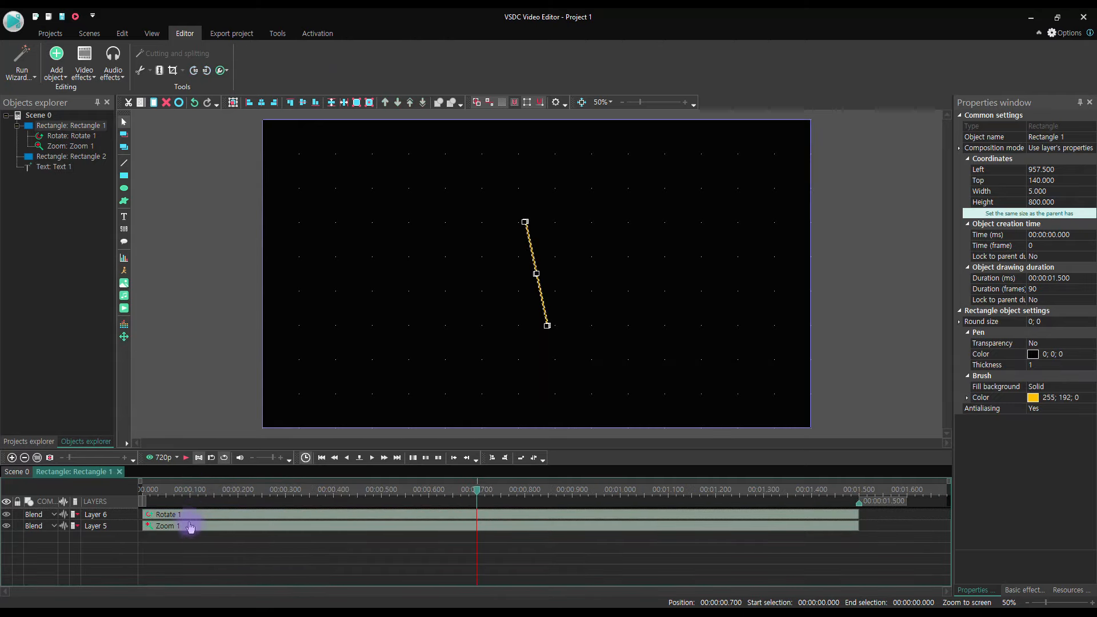
pyautogui.click(188, 516)
pyautogui.rightClick(188, 516)
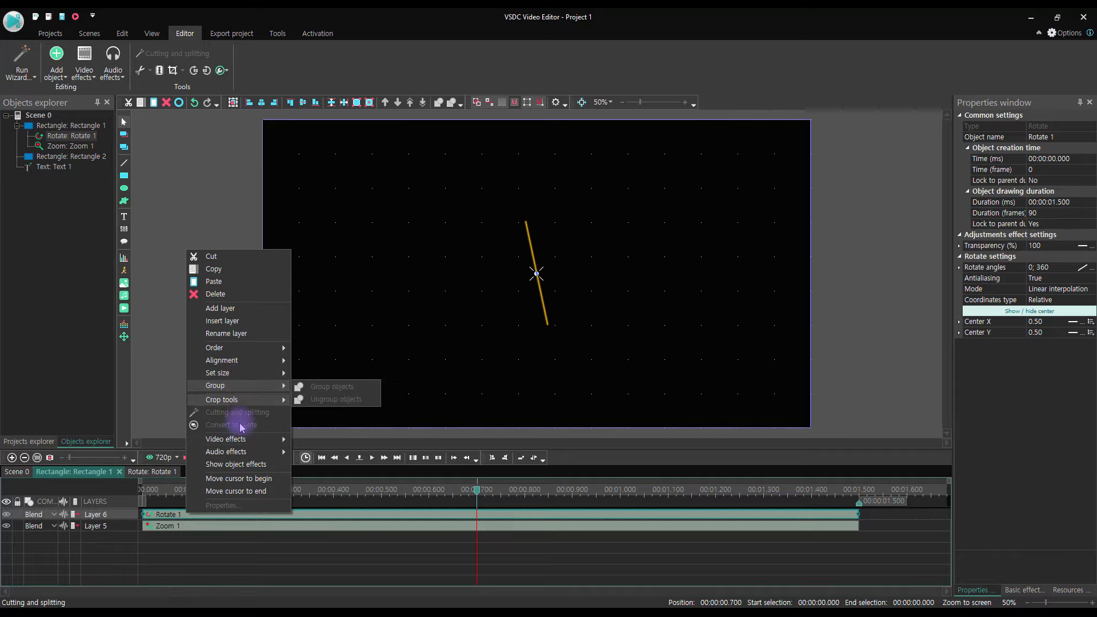
pyautogui.moveTo(244, 440)
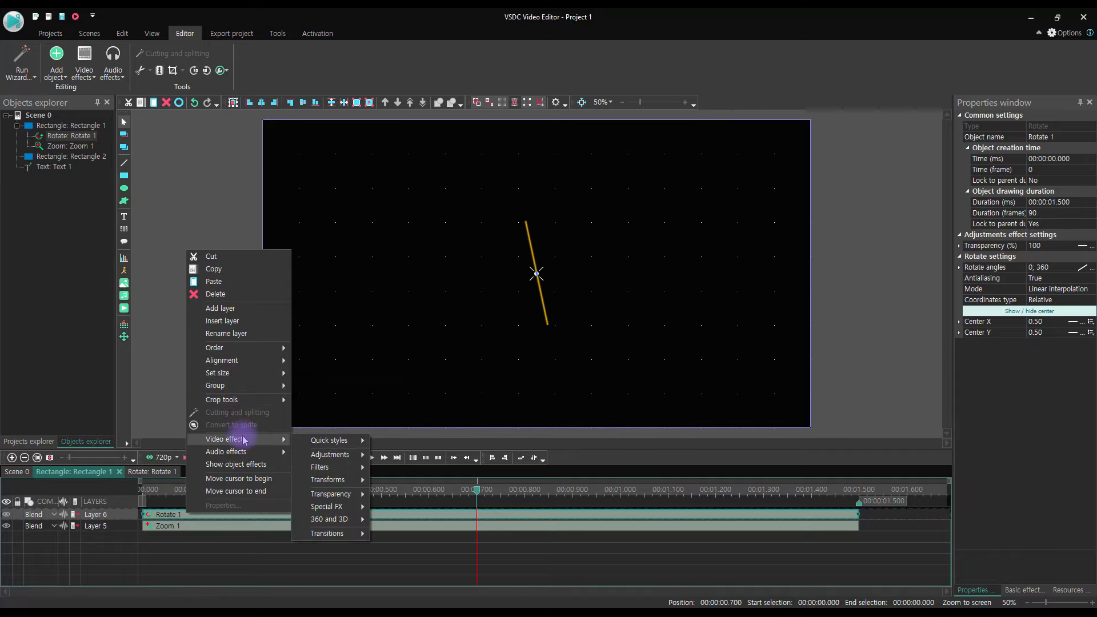
pyautogui.click(230, 272)
pyautogui.doubleClick(211, 333)
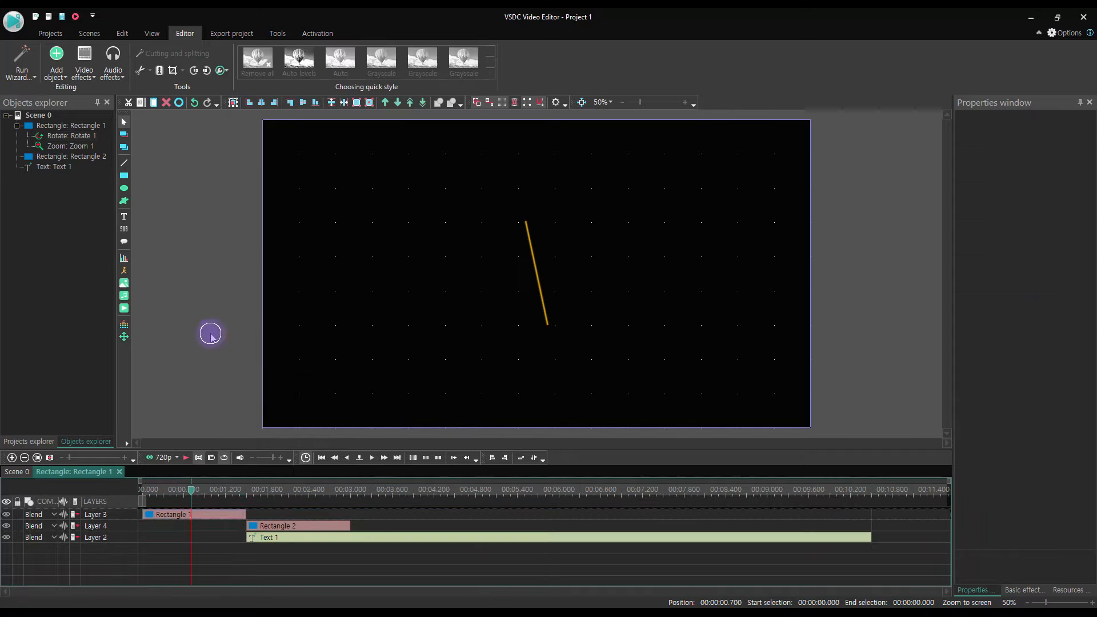
# Step: Paste the copied Rotate effect into Rectangle 2 and preview its rotation
pyautogui.doubleClick(303, 527)
pyautogui.rightClick(305, 542)
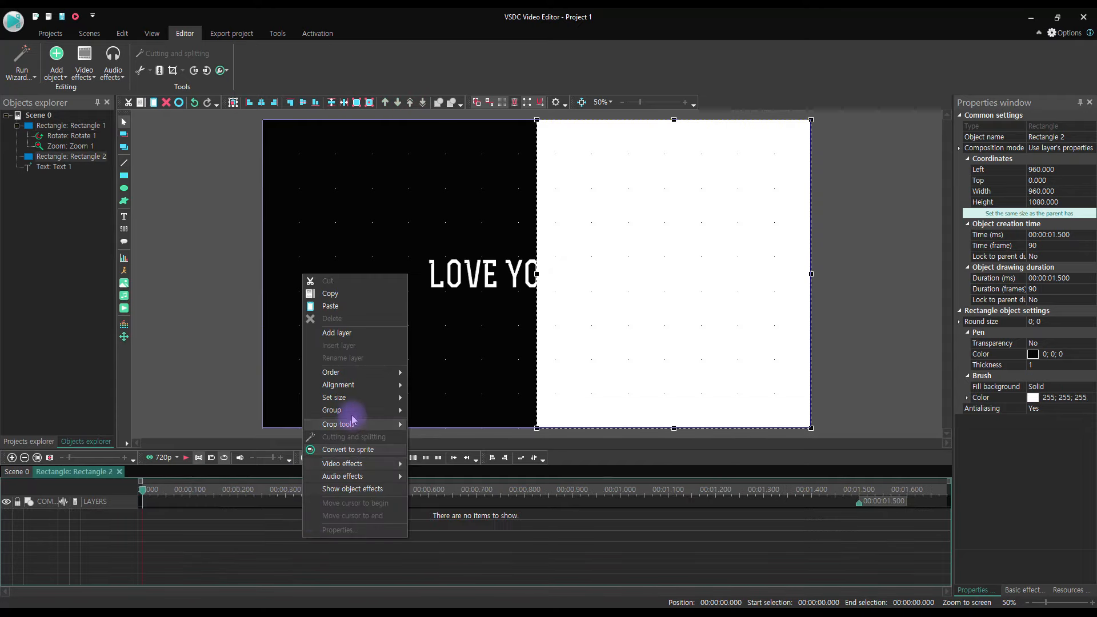
pyautogui.click(344, 307)
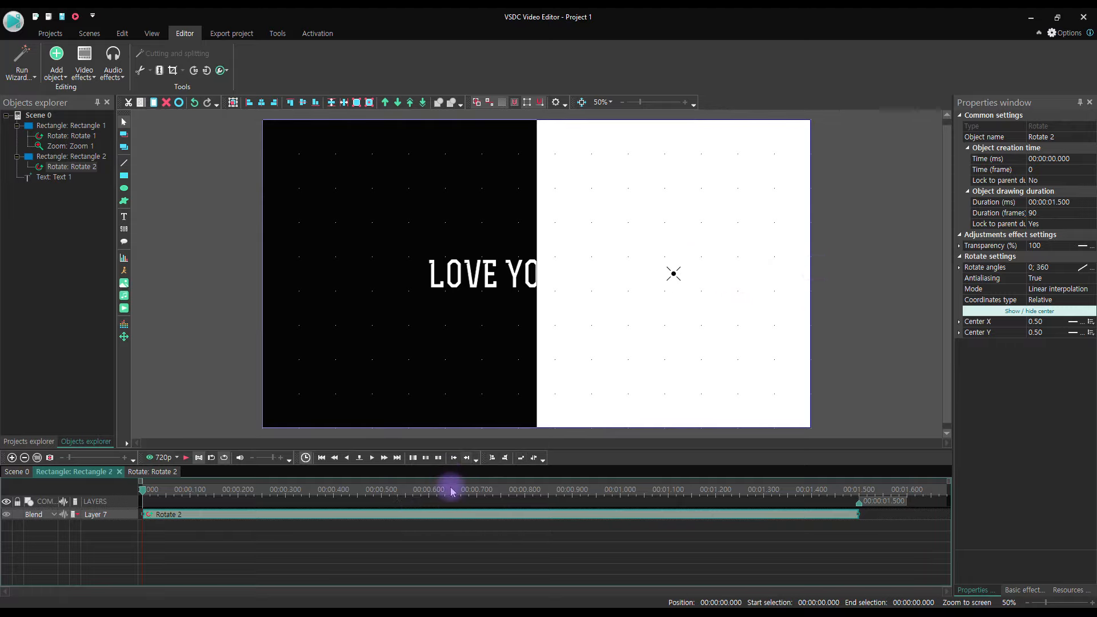
pyautogui.moveTo(446, 490); pyautogui.dragTo(117, 485)
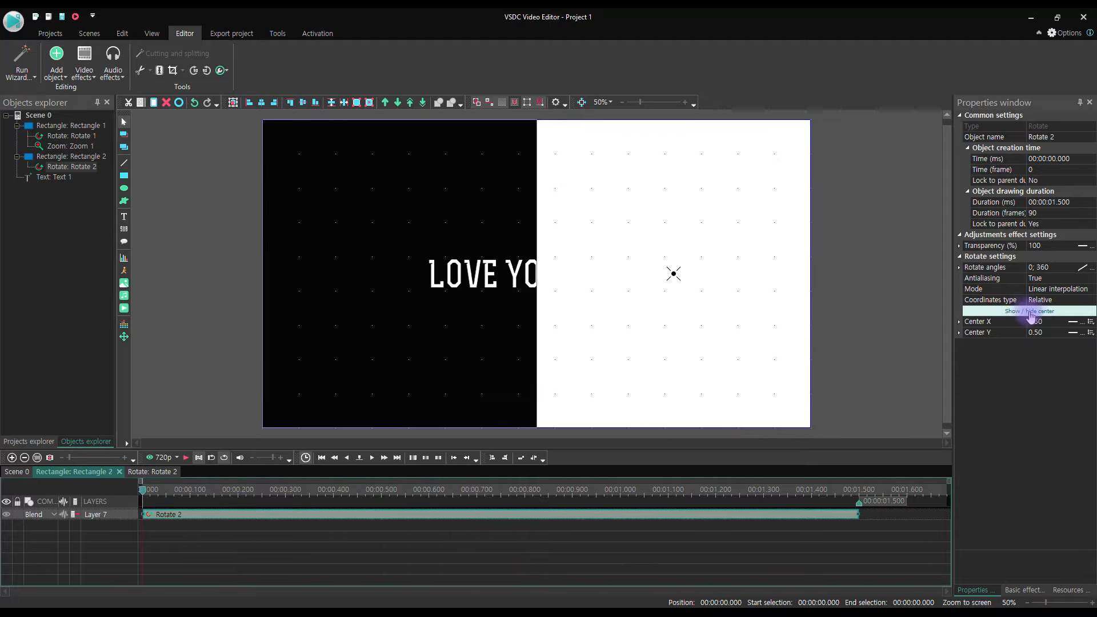
# Step: Set the Center X of Rectangle 2's Rotate effect to 0.00
pyautogui.click(1050, 321)
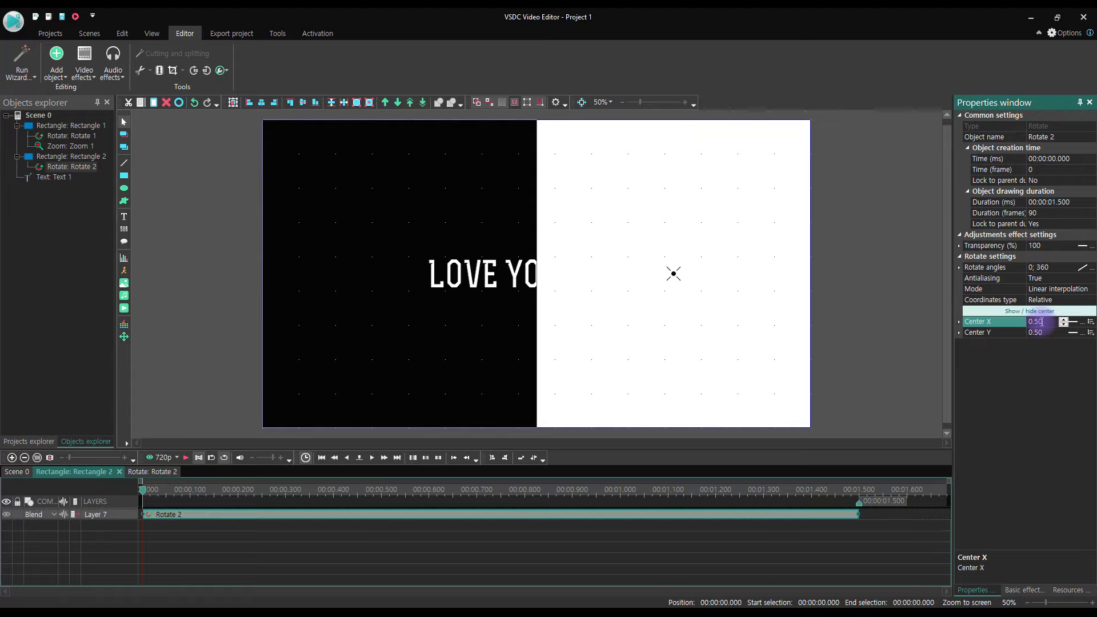
pyautogui.press('Left')
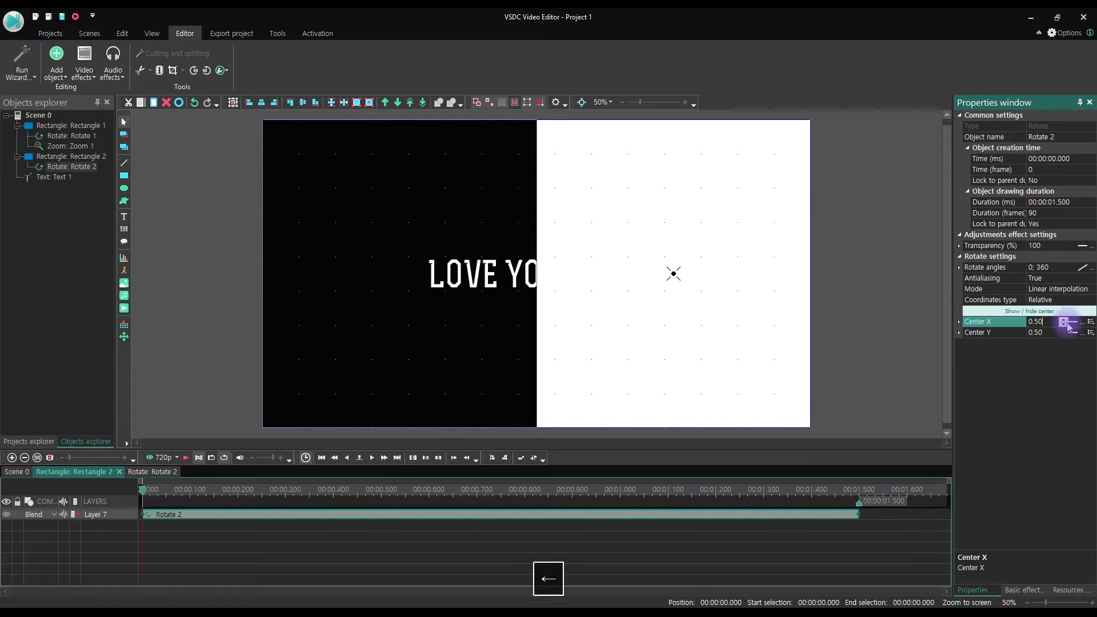
pyautogui.write('0')
pyautogui.press('Delete')
pyautogui.press('Return')
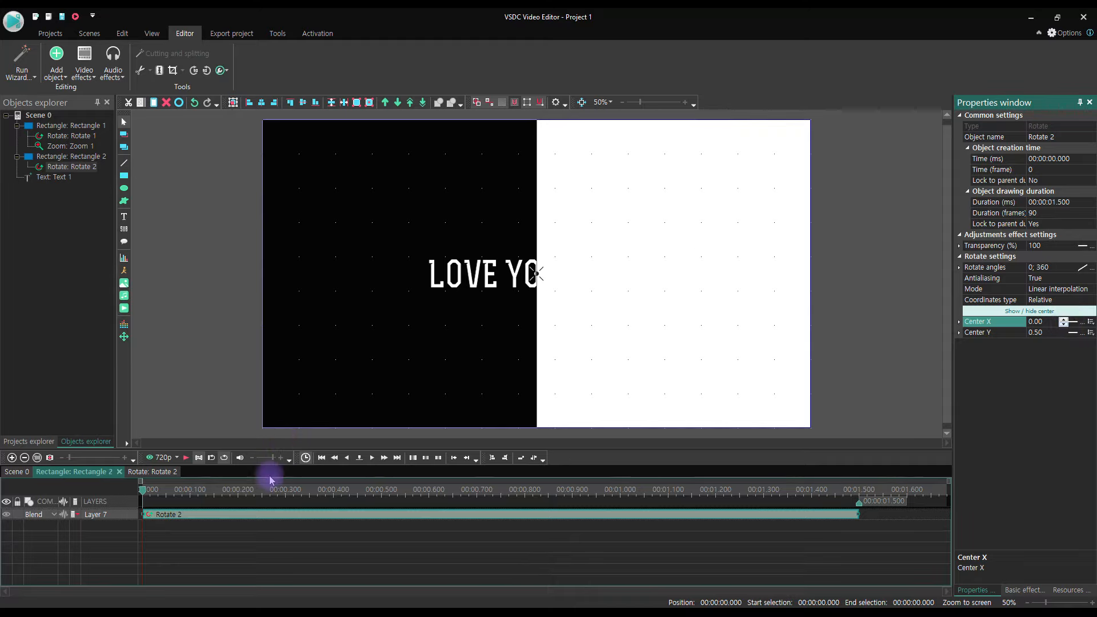
# Step: Preview the rotation inside Rectangle 2, return to the main scene, and preview how the rectangle uncovers the text there
pyautogui.moveTo(266, 496); pyautogui.dragTo(581, 490)
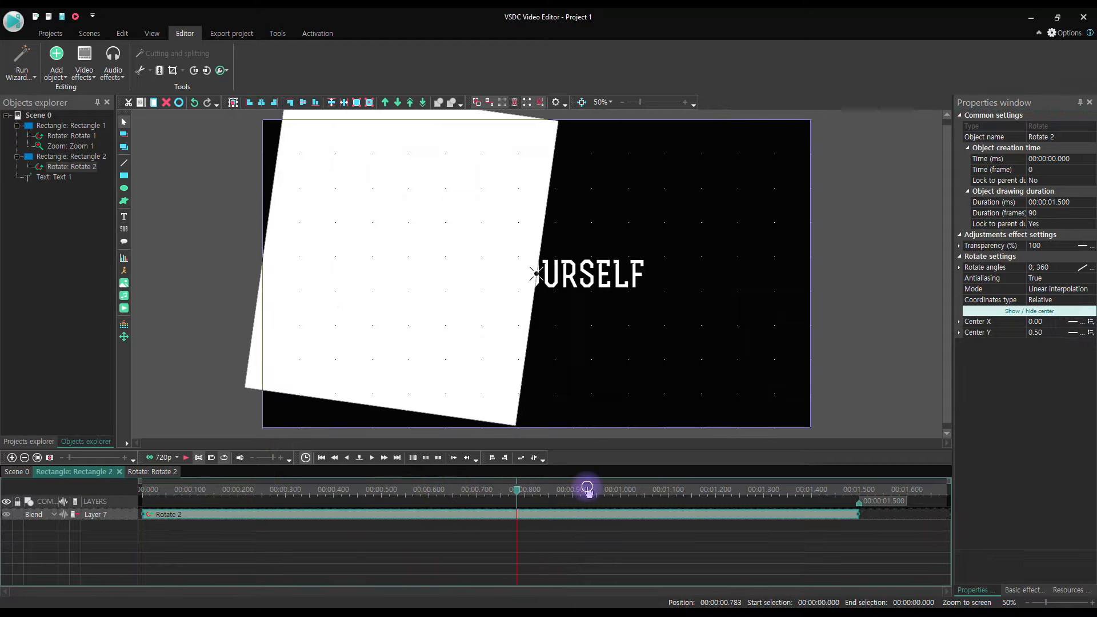
pyautogui.doubleClick(217, 389)
pyautogui.click(217, 388)
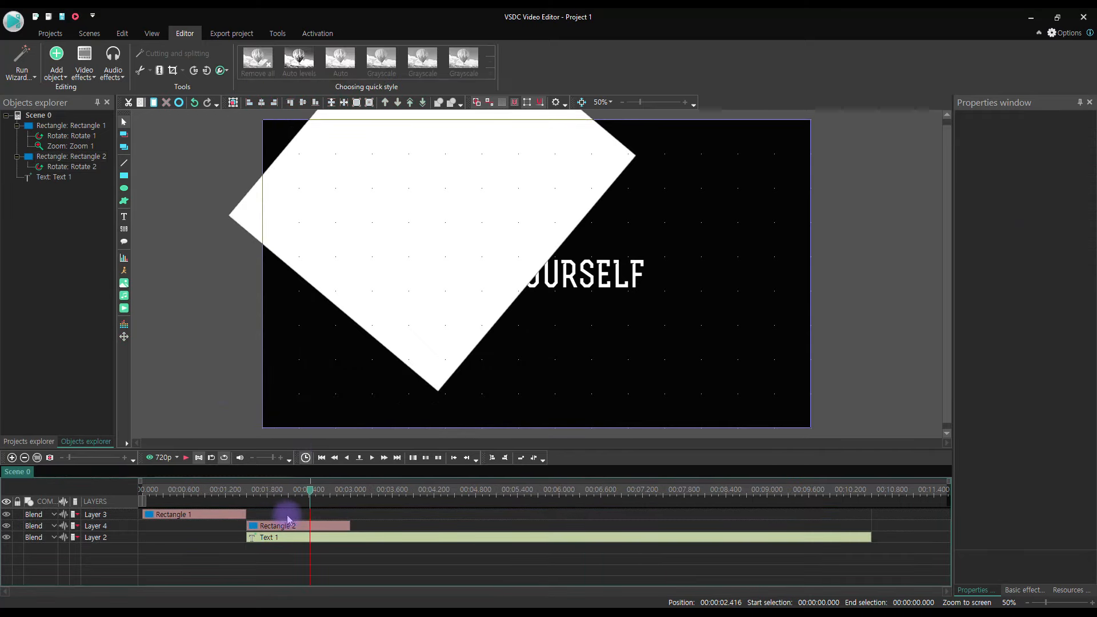
pyautogui.moveTo(309, 493); pyautogui.dragTo(282, 492)
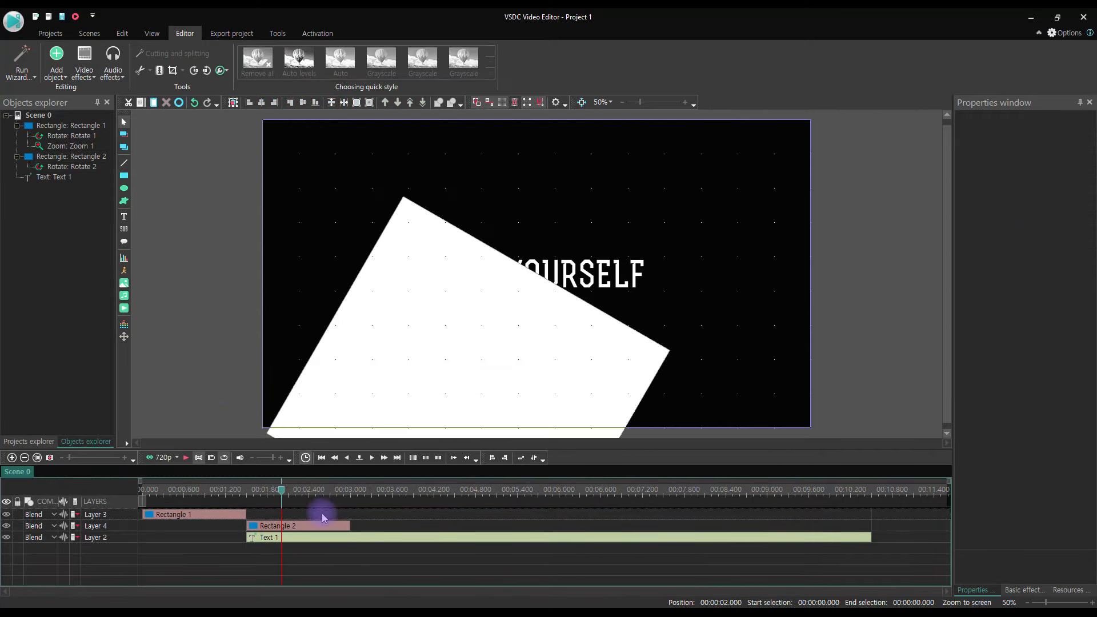
# Step: Copy Rectangle 2 on the main scene timeline and paste three duplicates of it
pyautogui.click(319, 531)
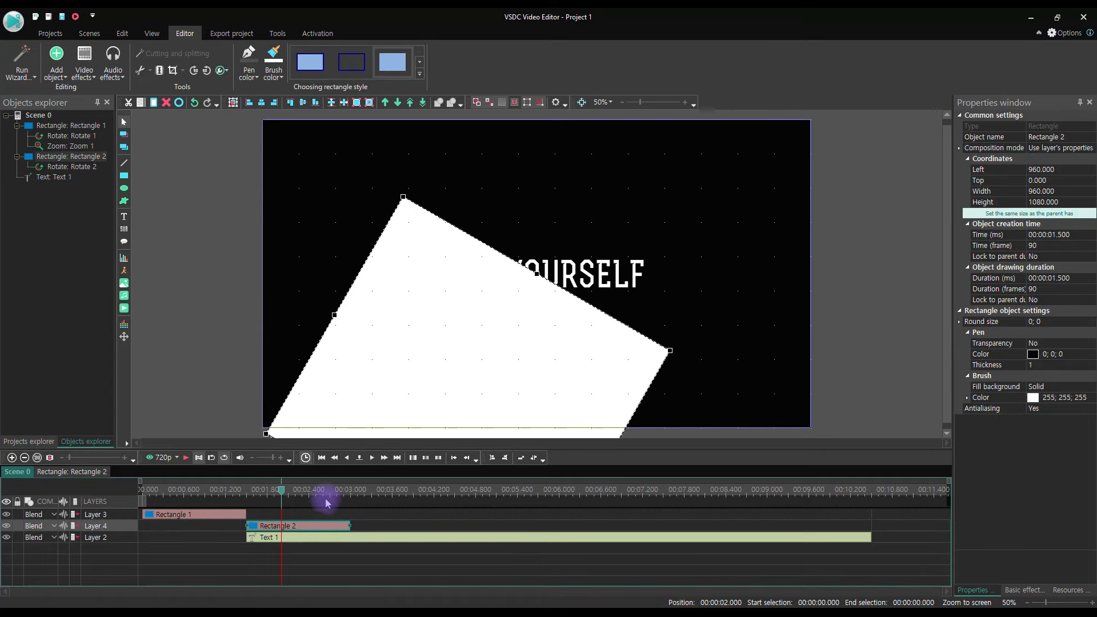
pyautogui.hotkey('ctrl', 'c')
pyautogui.hotkey('ctrl', 'v')
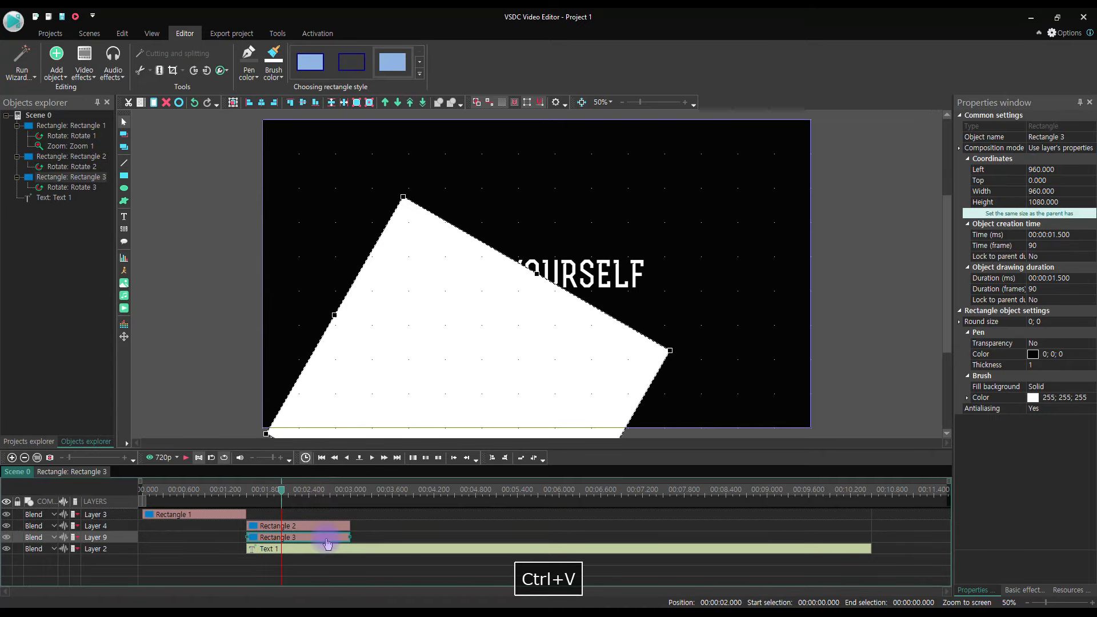
pyautogui.hotkey('ctrl', 'v')
pyautogui.hotkey('ctrl', 'v')
# Step: Arrange the three duplicates end to end after Rectangle 2, starting Rectangle 3 at 3 s, Rectangle 4 at 4.5 s and Rectangle 5 at 6 s
pyautogui.moveTo(320, 543); pyautogui.dragTo(424, 526)
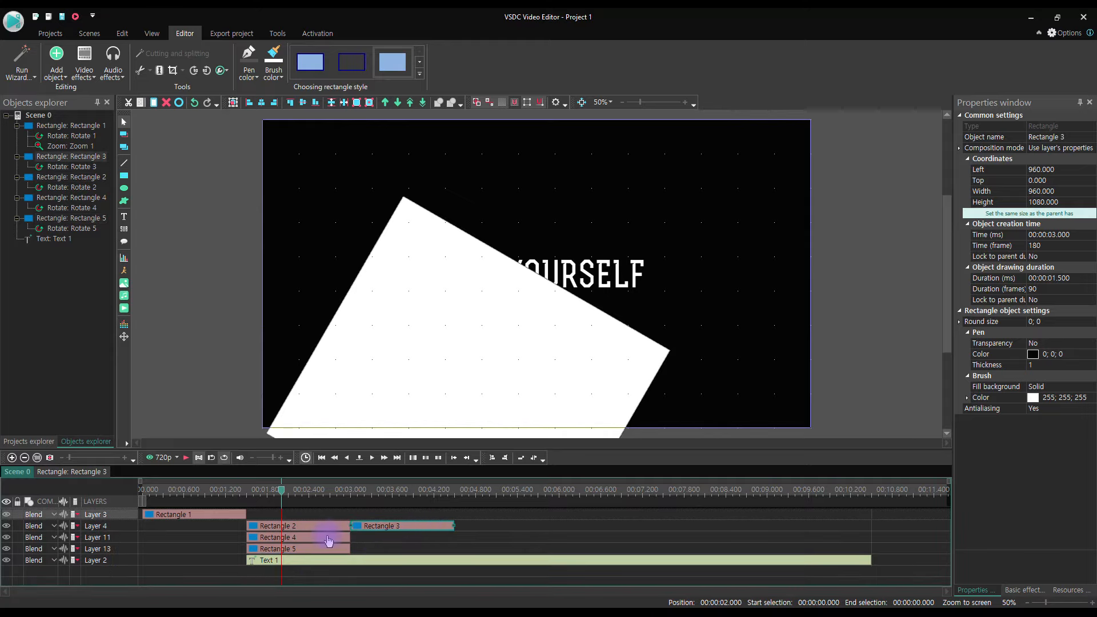
pyautogui.moveTo(329, 540); pyautogui.dragTo(525, 526)
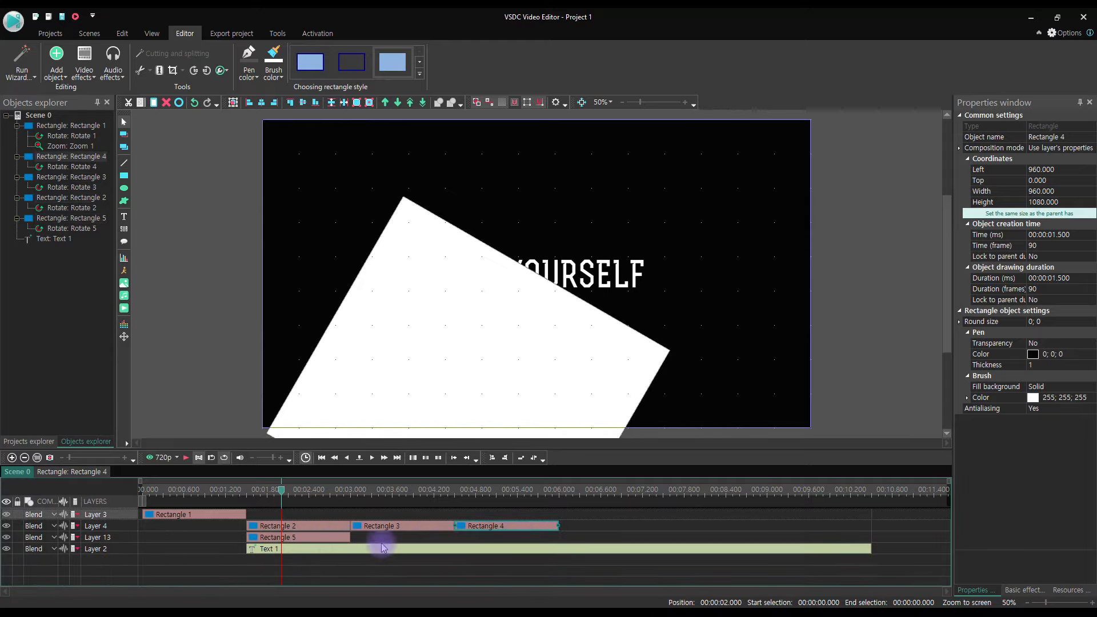
pyautogui.click(292, 541)
pyautogui.moveTo(300, 540); pyautogui.dragTo(563, 537)
# Step: Move Rectangle 2 down to Layer 13 and Rectangle 5 up to Layer 4 beside Rectangle 4, keeping their start times
pyautogui.click(299, 531)
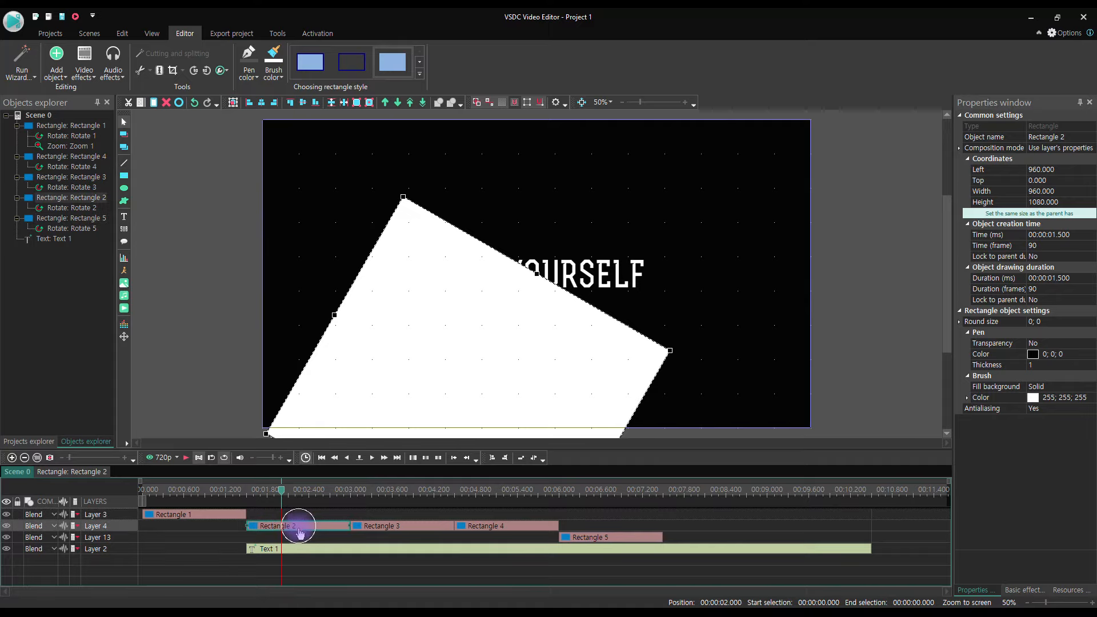
pyautogui.moveTo(300, 532); pyautogui.dragTo(299, 541)
pyautogui.click(589, 539)
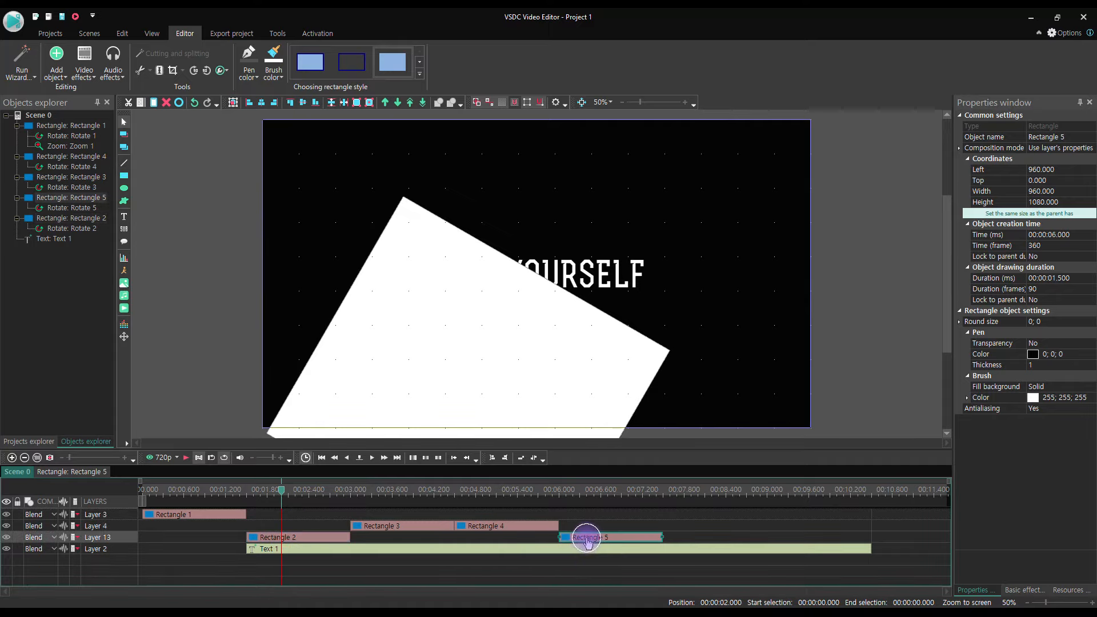
pyautogui.moveTo(588, 539); pyautogui.dragTo(588, 527)
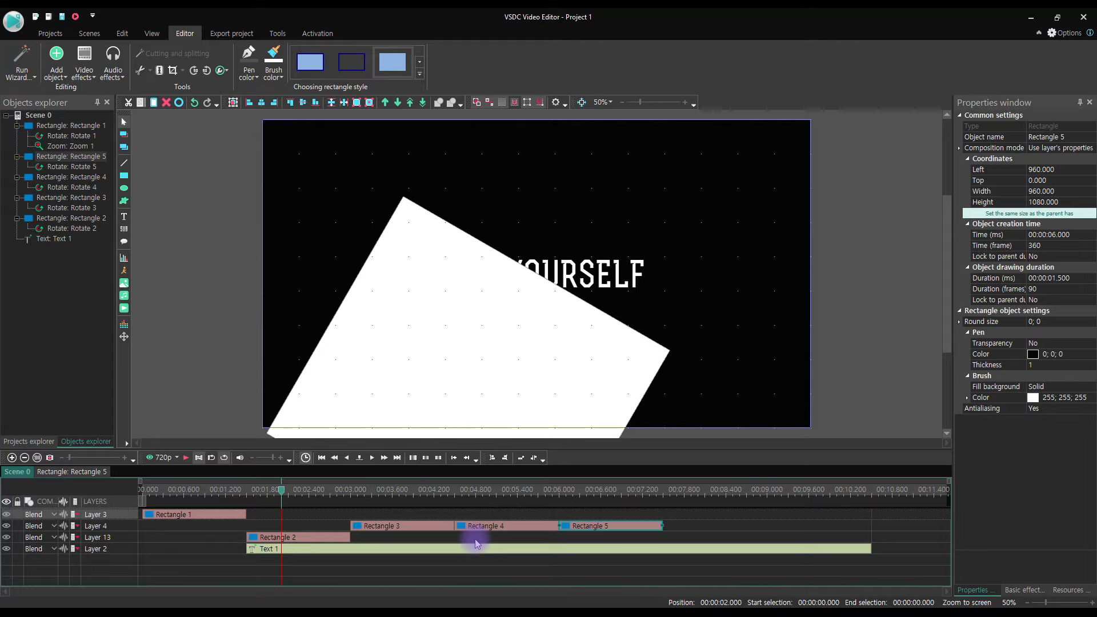
# Step: Paste two more copies of Rectangle 2, placing one directly after Rectangle 5 on Layer 4 and the other at 9 seconds on Layer 13
pyautogui.hotkey('ctrl', 'v')
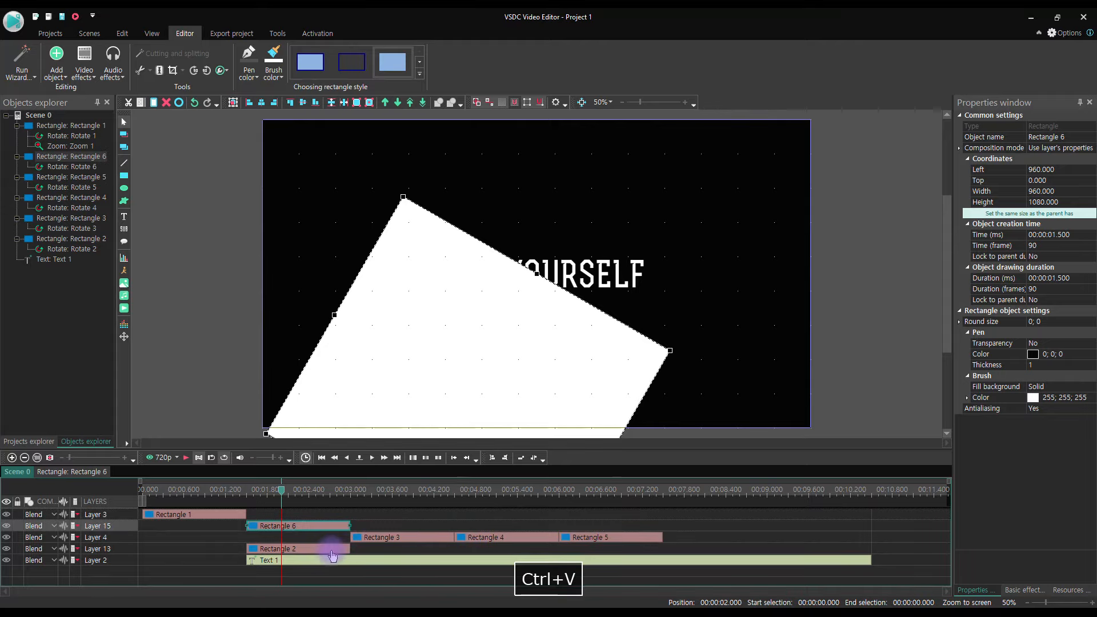
pyautogui.moveTo(318, 526); pyautogui.dragTo(740, 539)
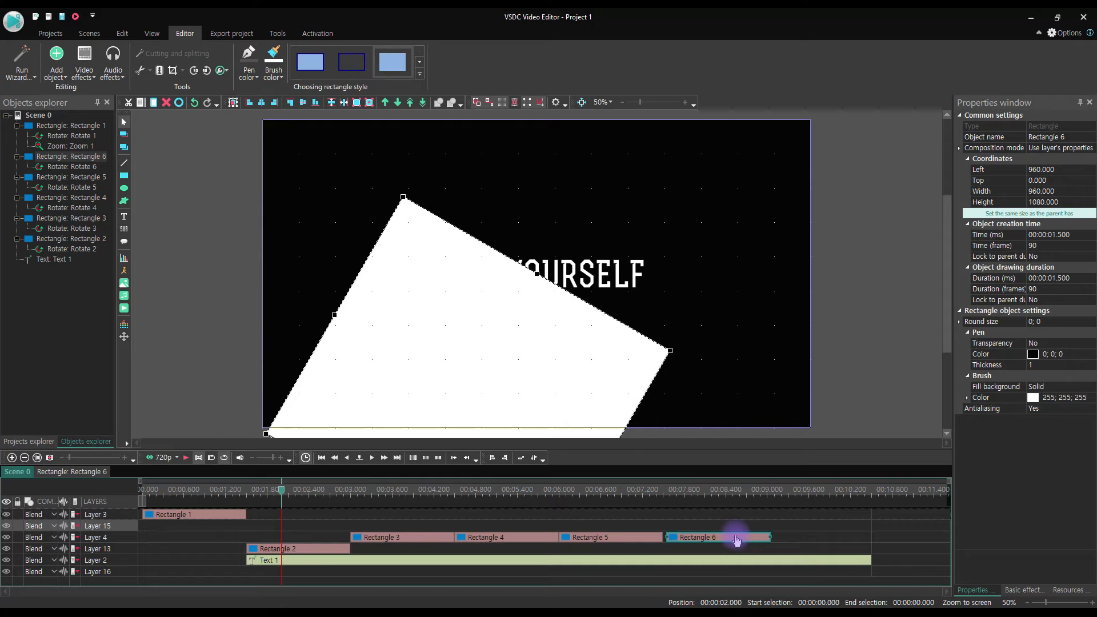
pyautogui.hotkey('ctrl', 'v')
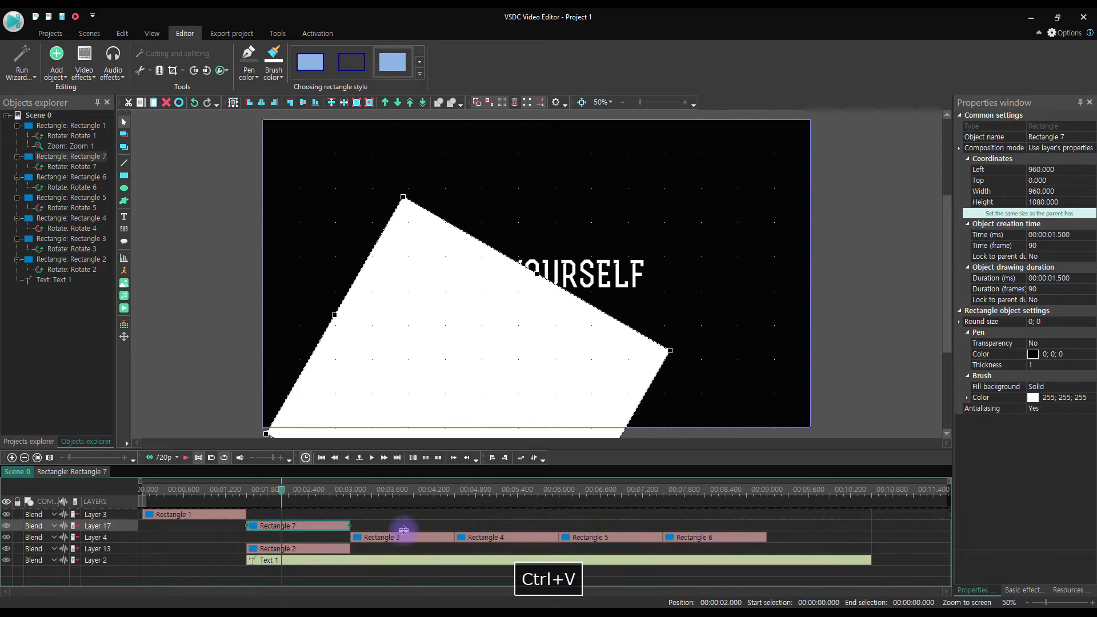
pyautogui.moveTo(320, 525); pyautogui.dragTo(838, 556)
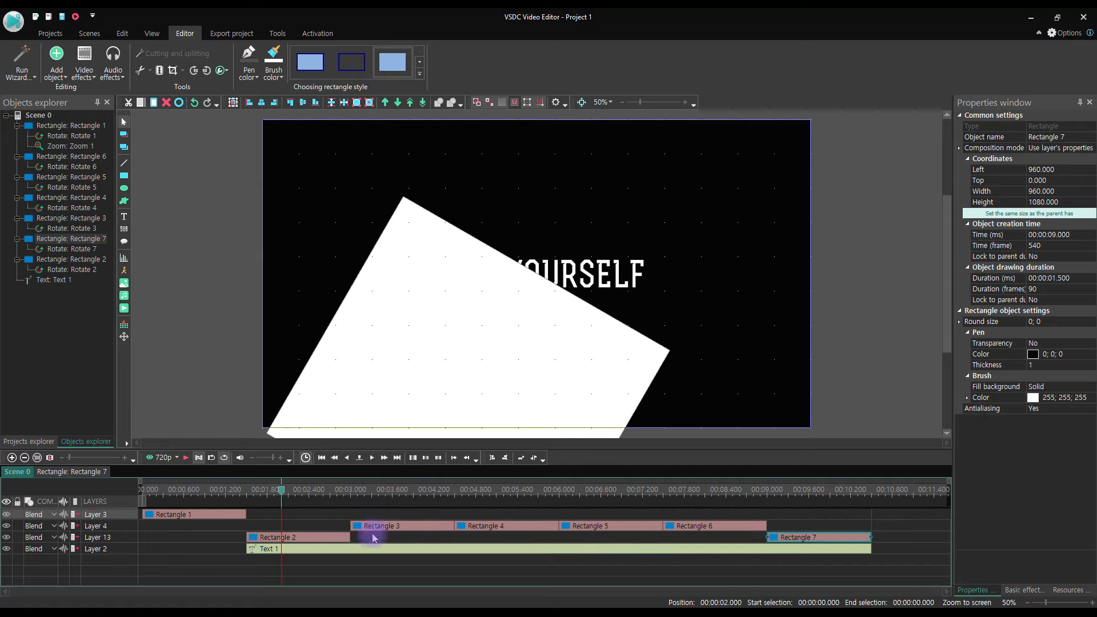
# Step: Duplicate Rectangle 1 and place the copy on Layer 3 starting at 10.5 seconds, right where Text 1 ends
pyautogui.click(203, 517)
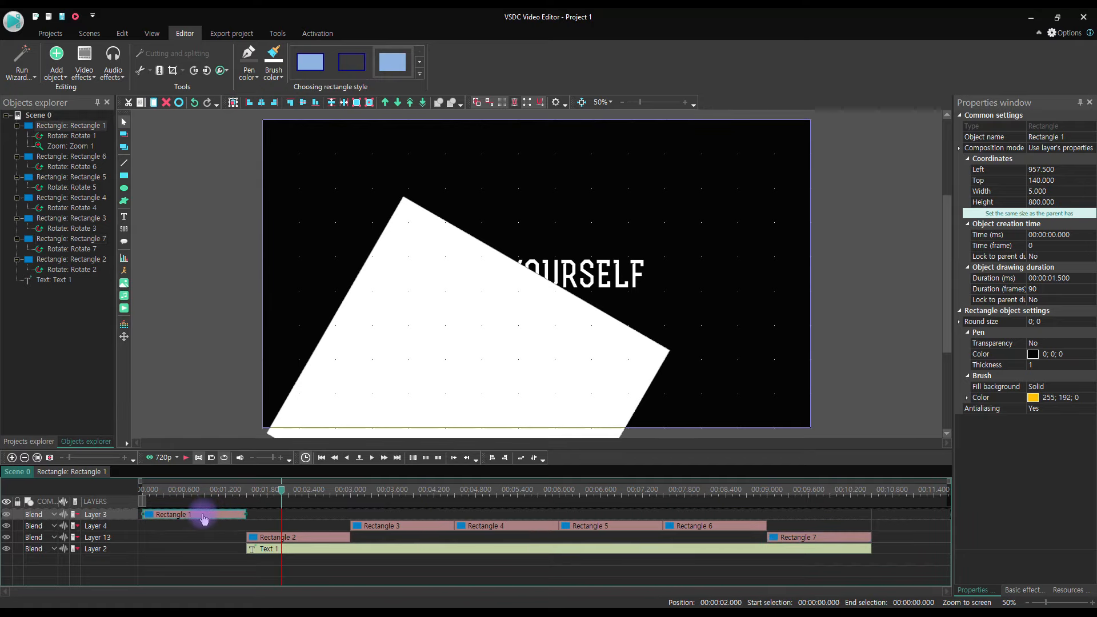
pyautogui.hotkey('ctrl', 'c')
pyautogui.hotkey('ctrl', 'v')
pyautogui.moveTo(208, 528); pyautogui.dragTo(841, 512)
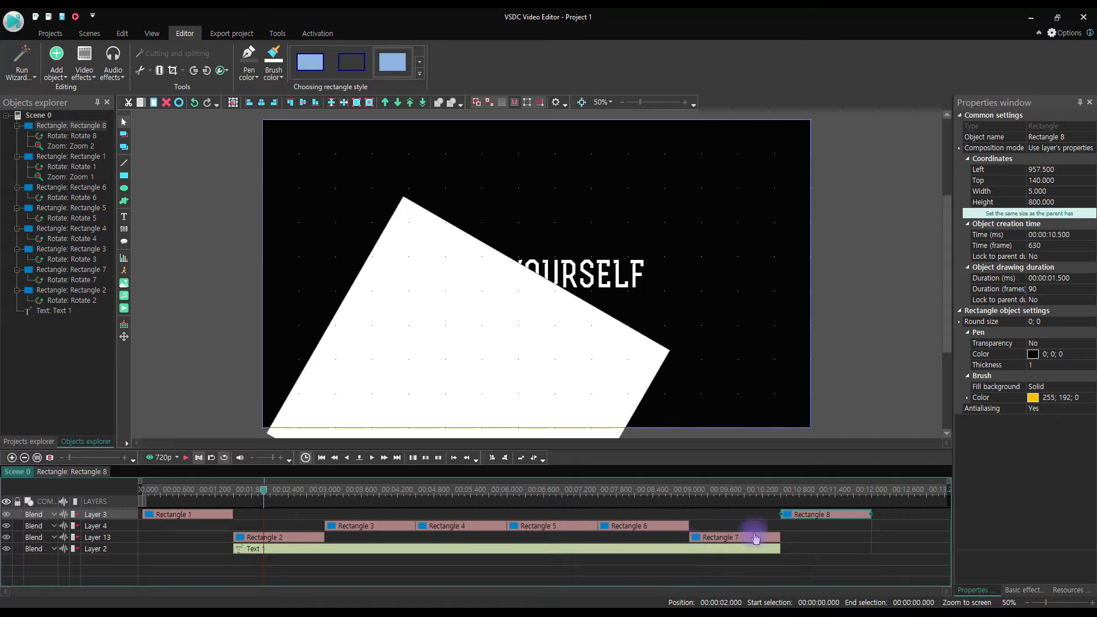
# Step: Reverse the Zoom effect inside Rectangle 8 by setting its Y levels to 100; 0, and return to the main scene
pyautogui.doubleClick(828, 515)
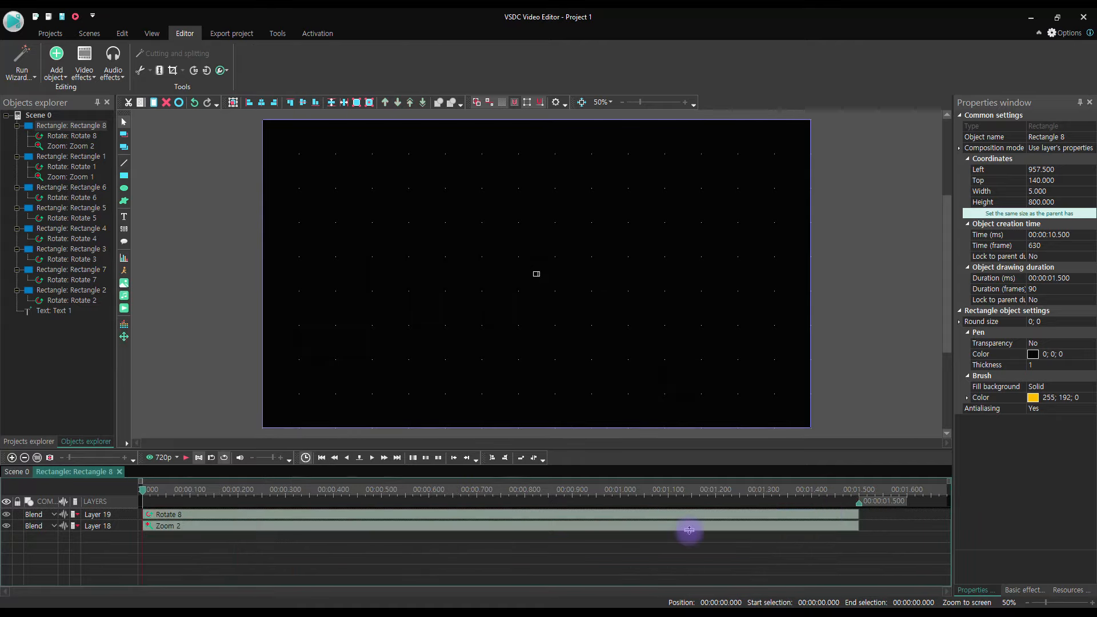
pyautogui.click(520, 524)
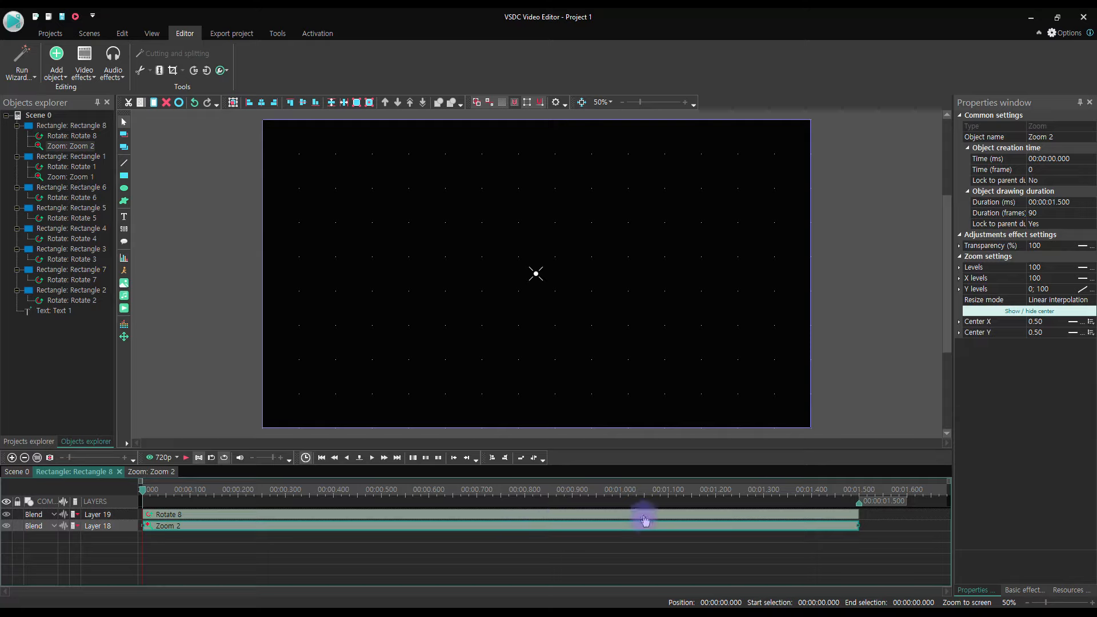
pyautogui.click(1032, 290)
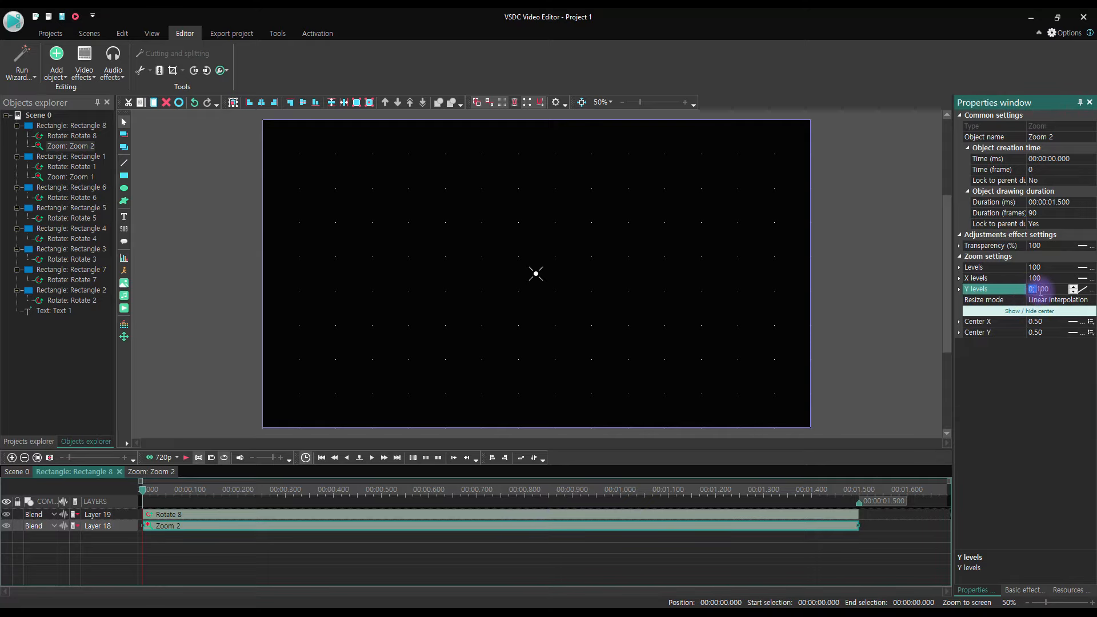
pyautogui.press('Left')
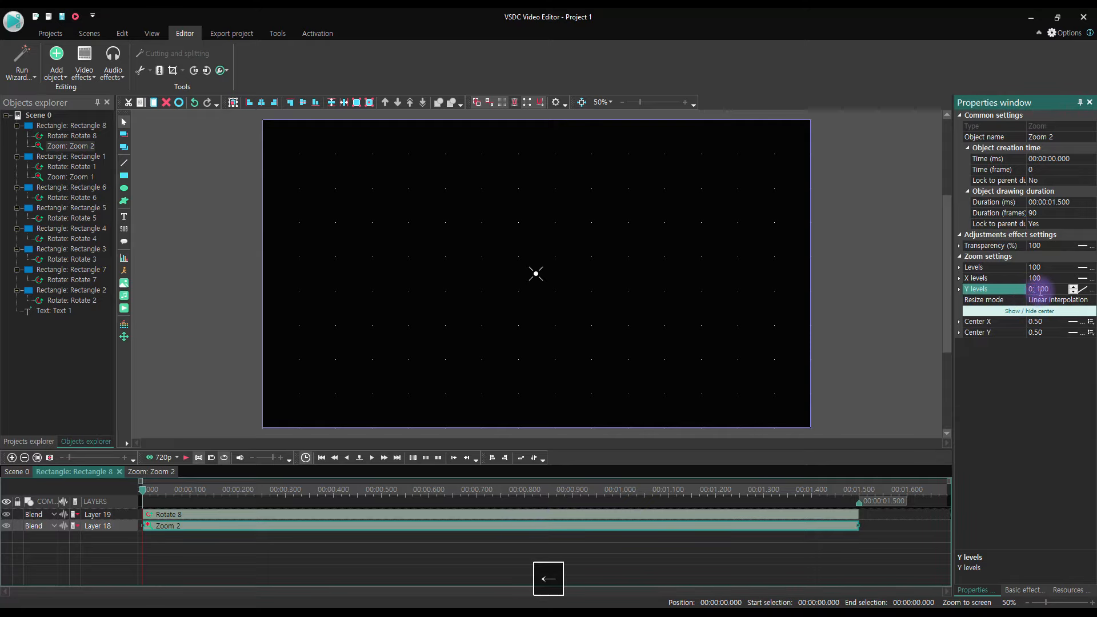
pyautogui.write('10')
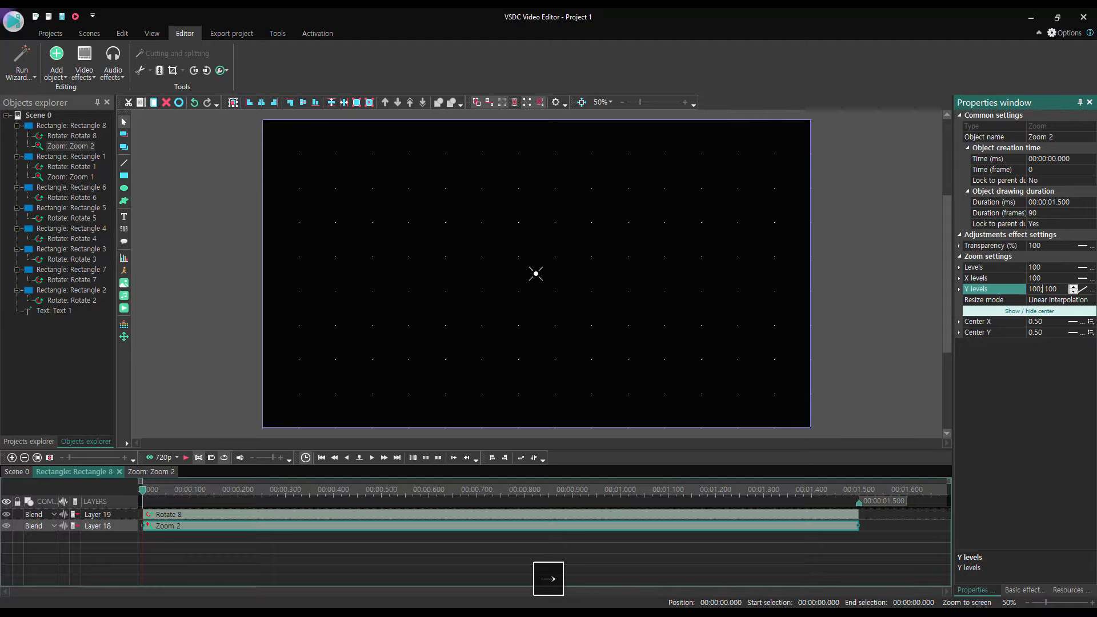
pyautogui.press('Return')
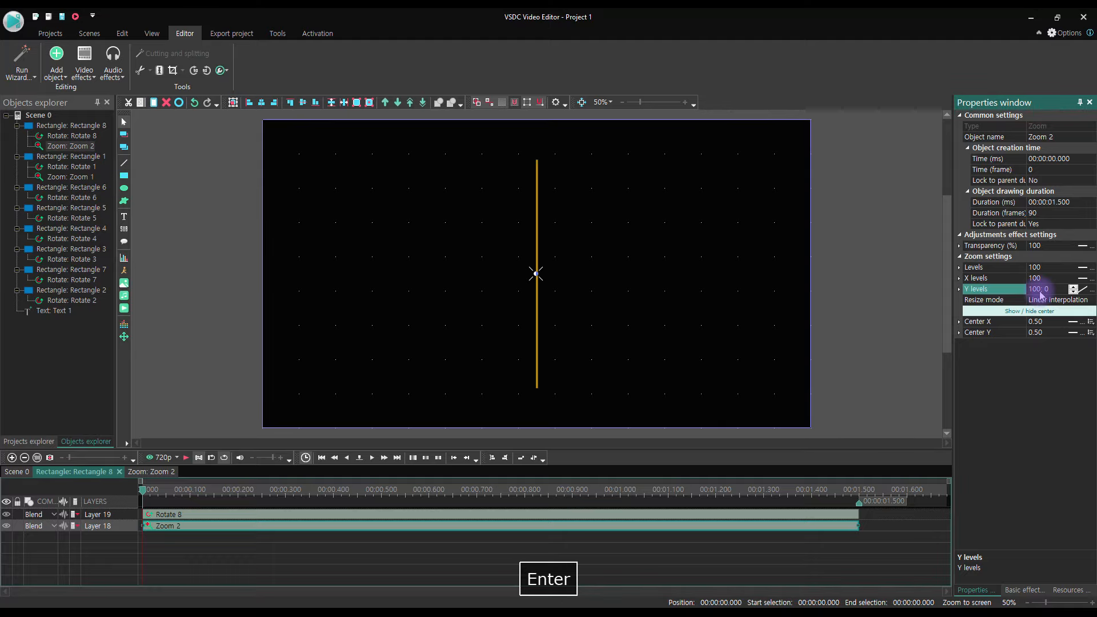
pyautogui.click(156, 398)
pyautogui.click(167, 399)
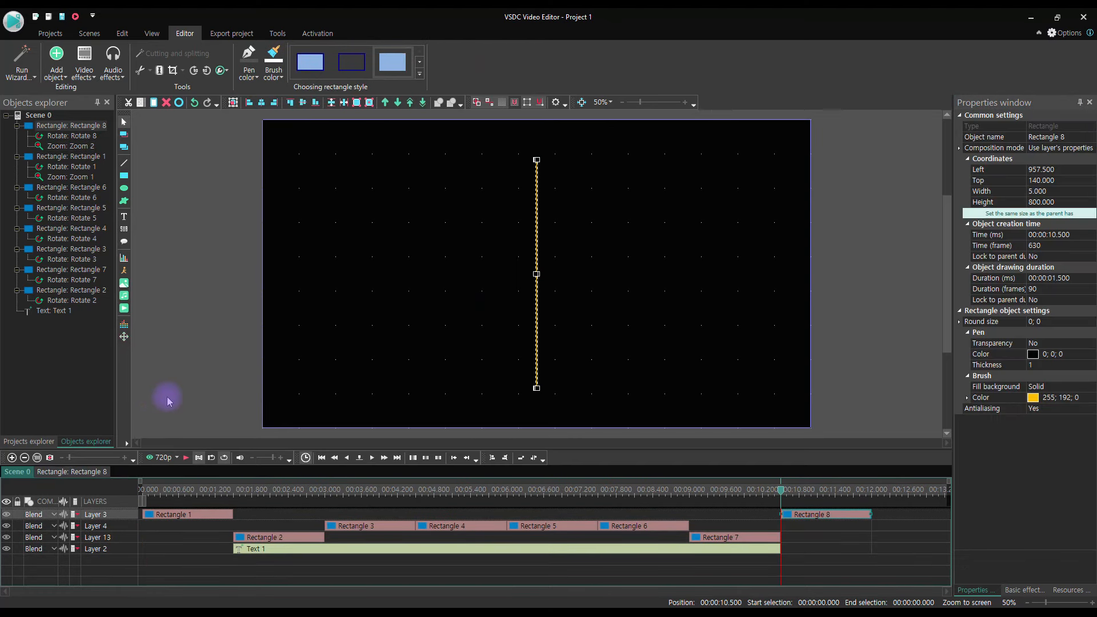
# Step: Change the brush color of Rectangle 2 to black (0; 0; 0)
pyautogui.click(279, 537)
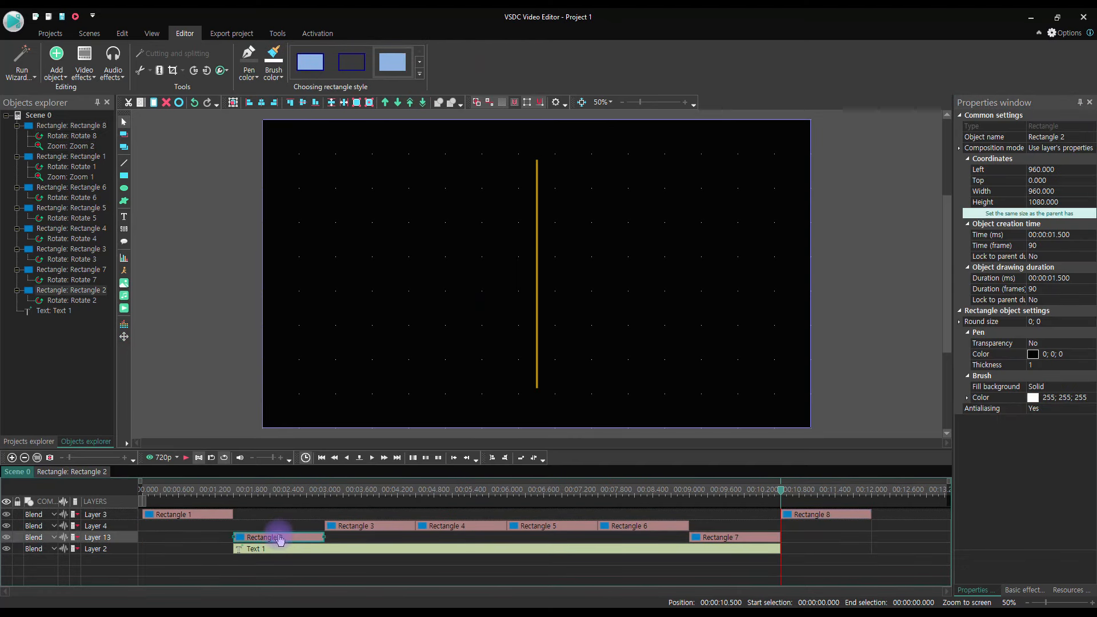
pyautogui.click(1086, 400)
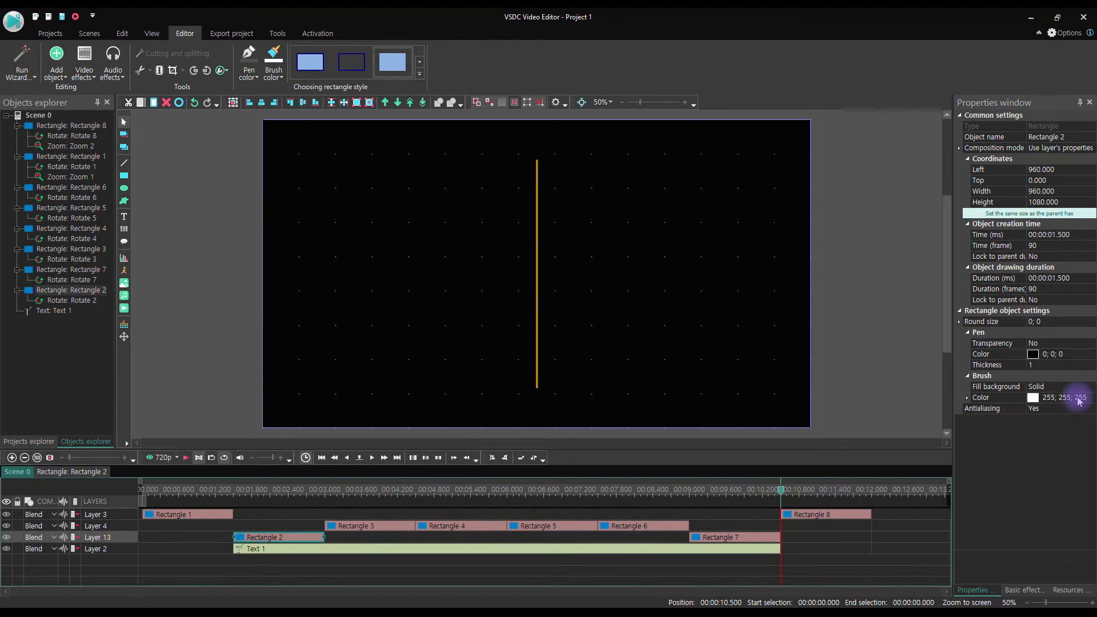
pyautogui.click(1081, 400)
pyautogui.click(1090, 399)
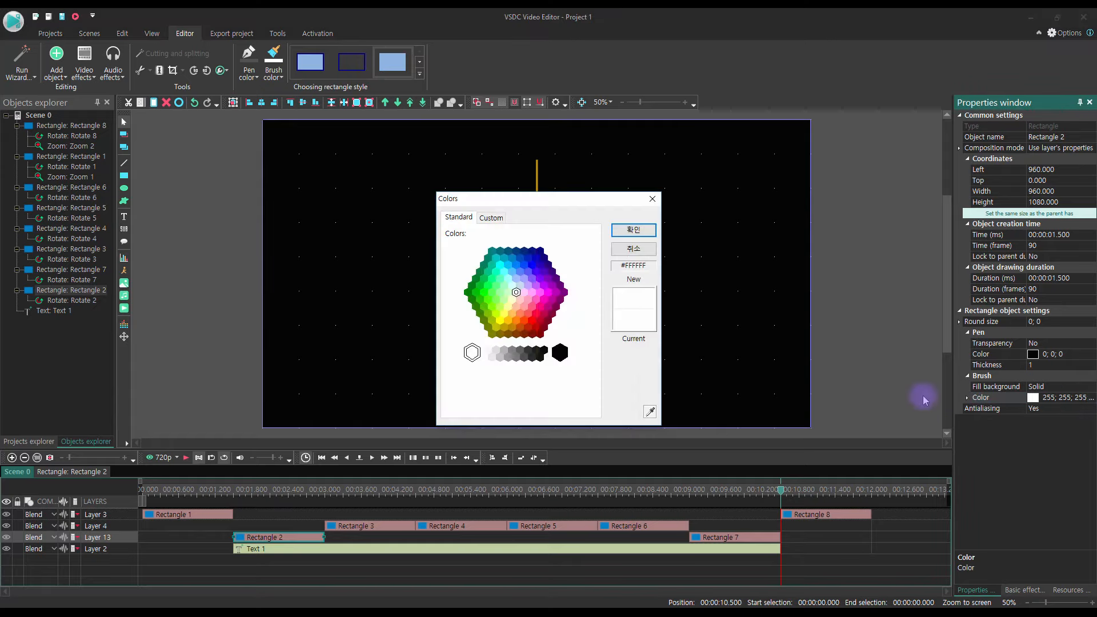
pyautogui.click(561, 353)
pyautogui.click(627, 231)
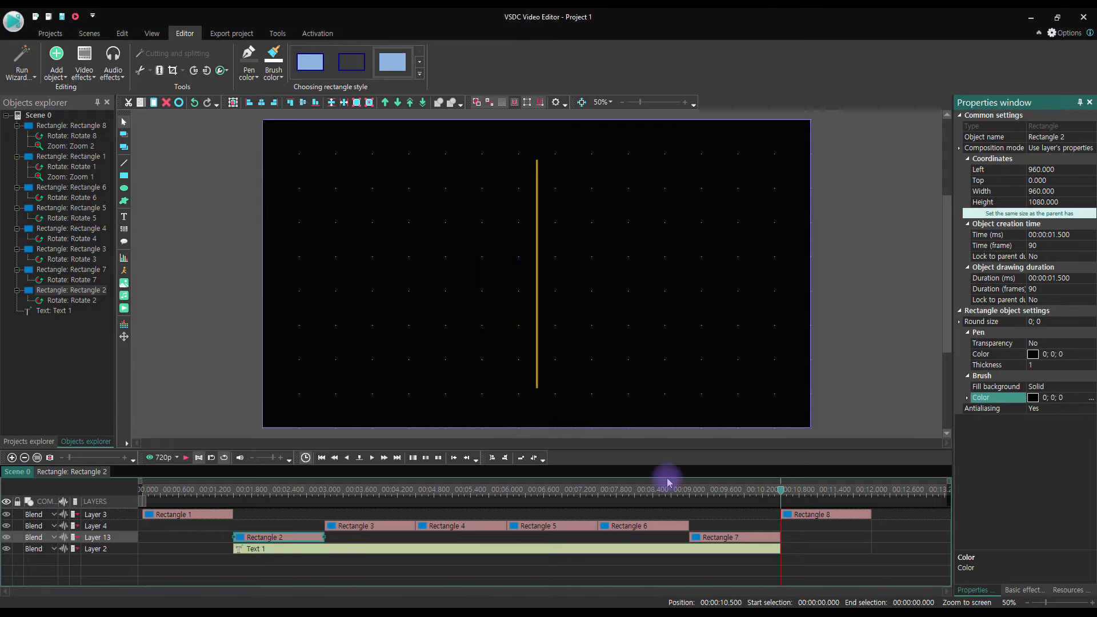
# Step: Change the brush color of Rectangle 7 to black (0; 0; 0)
pyautogui.click(719, 537)
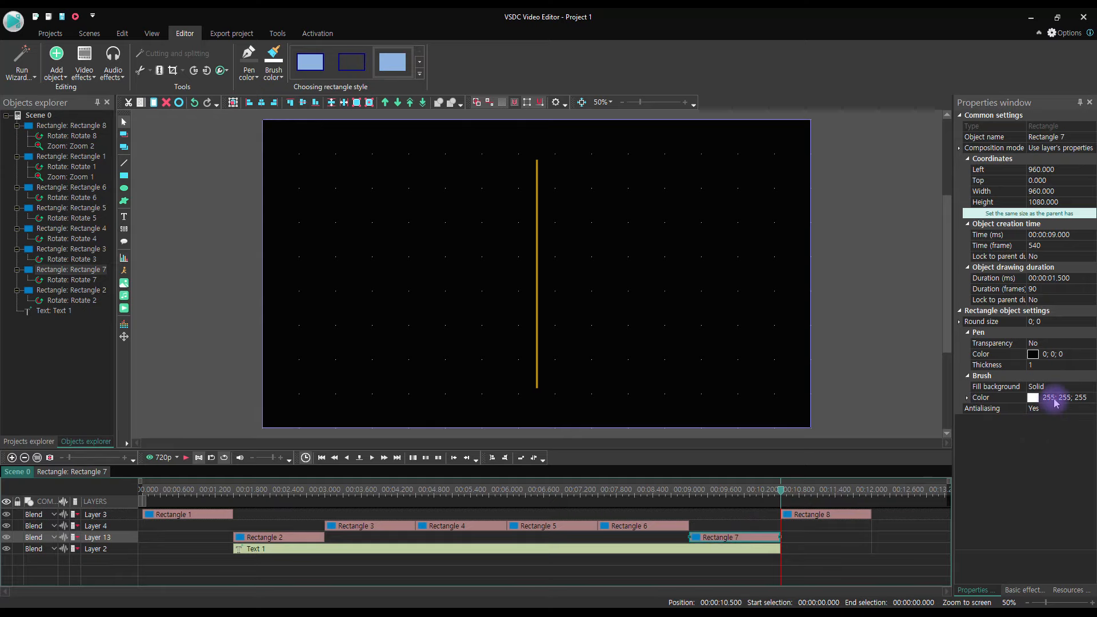
pyautogui.click(1088, 398)
pyautogui.click(1091, 399)
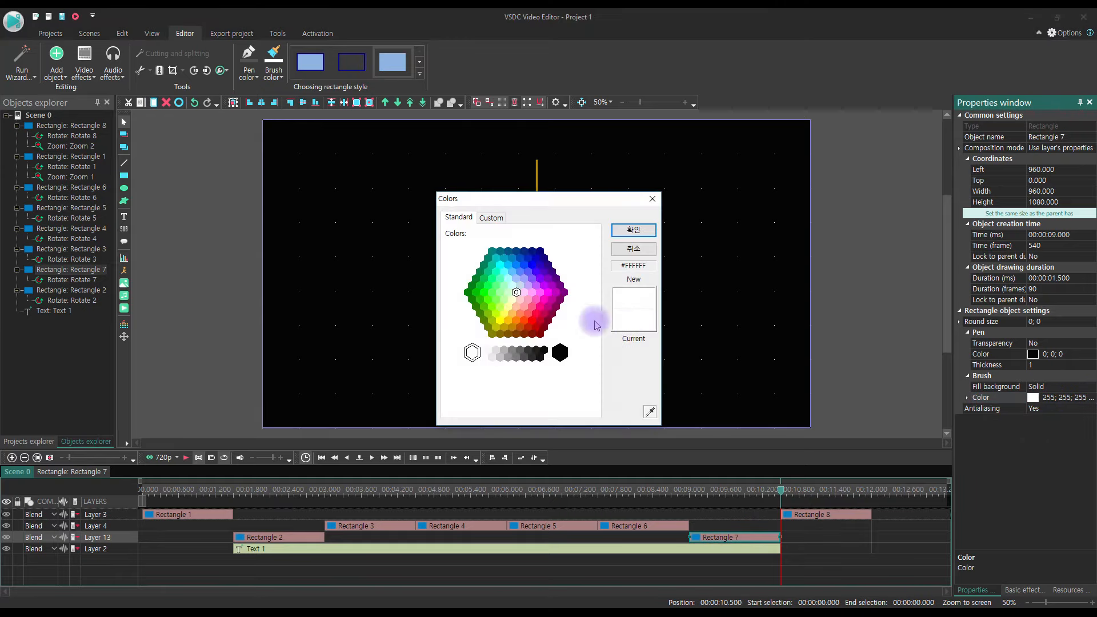
pyautogui.click(561, 353)
pyautogui.click(632, 231)
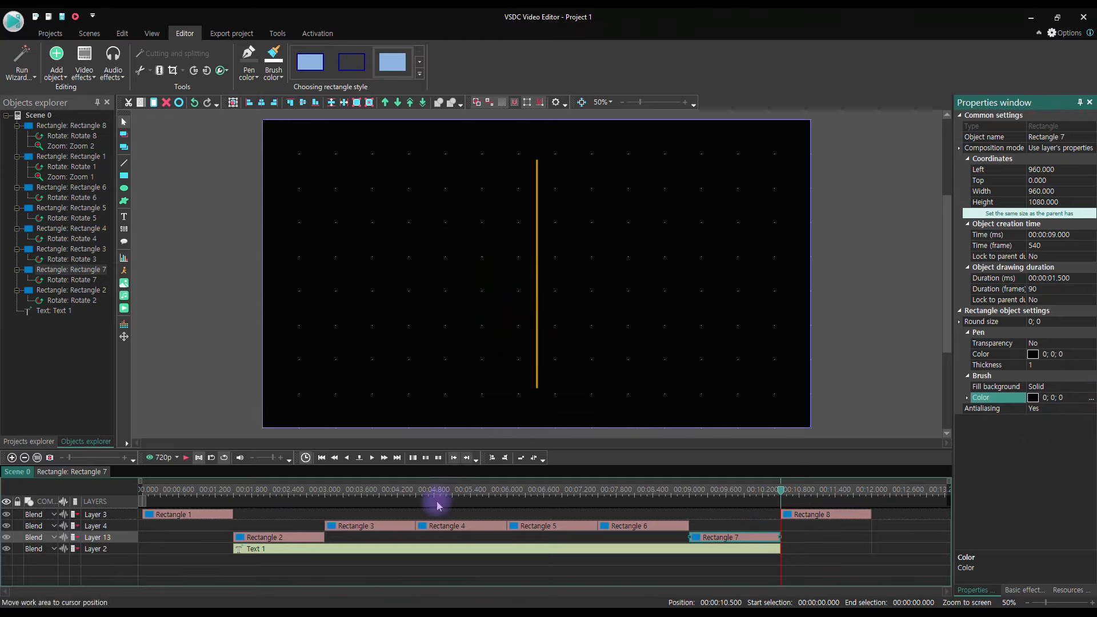
# Step: Move the playhead within Rectangle 3's time span and change that rectangle's brush color to red (#FF0000)
pyautogui.click(379, 526)
pyautogui.click(369, 490)
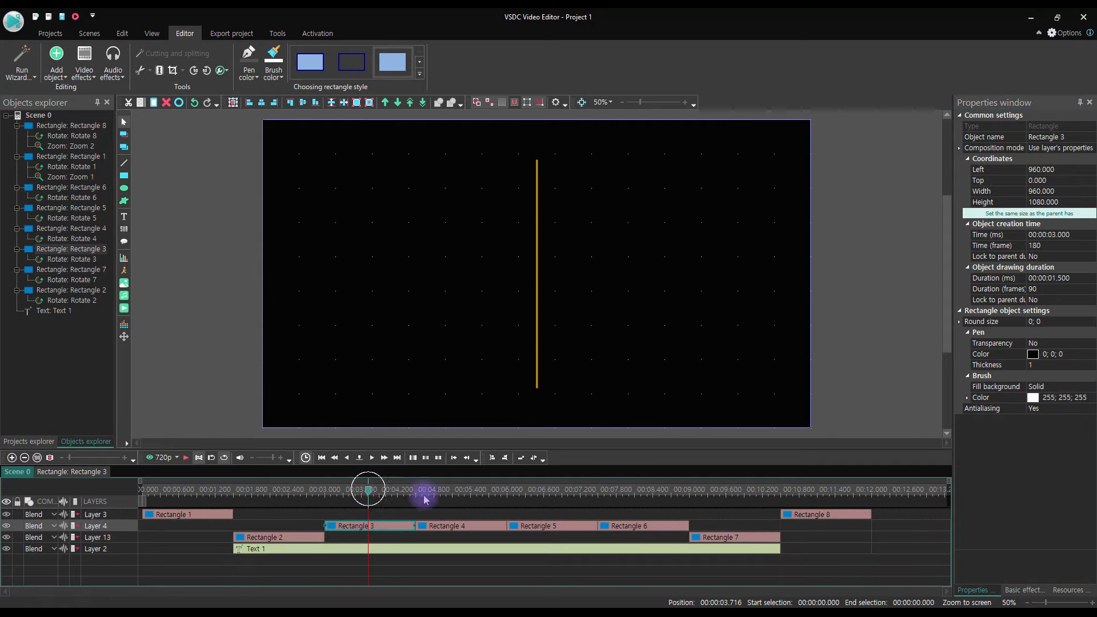
pyautogui.click(1075, 398)
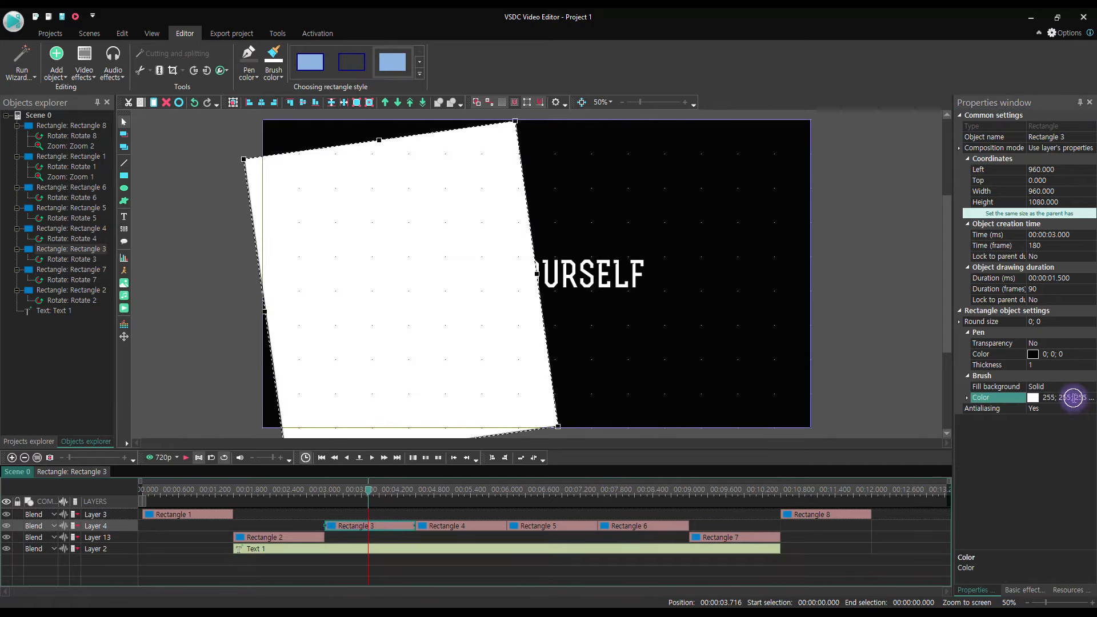
pyautogui.click(1087, 399)
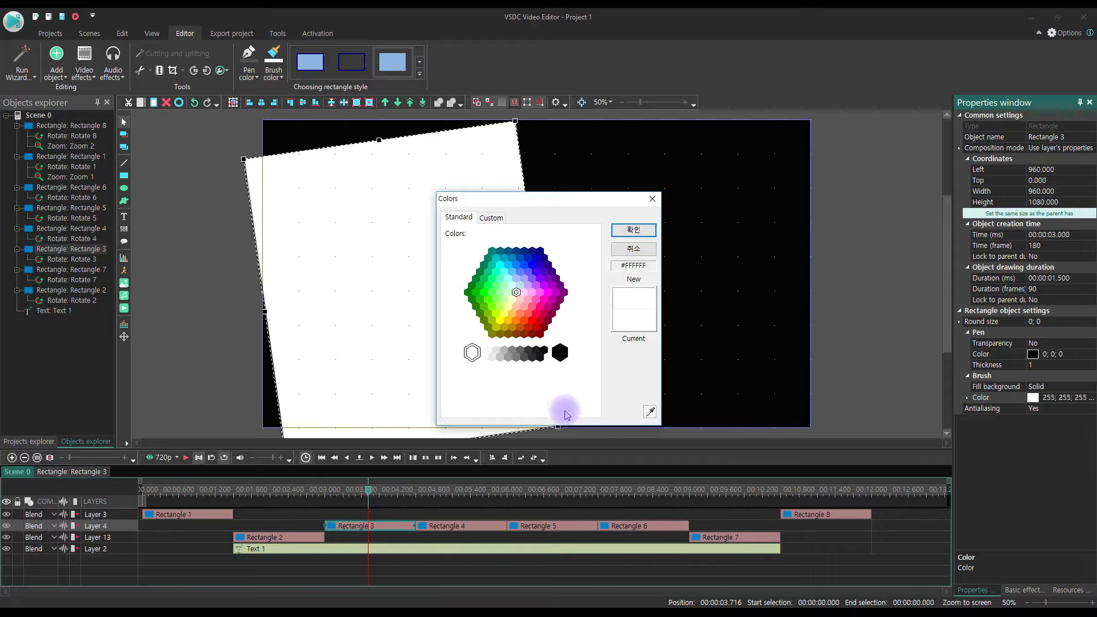
pyautogui.click(533, 321)
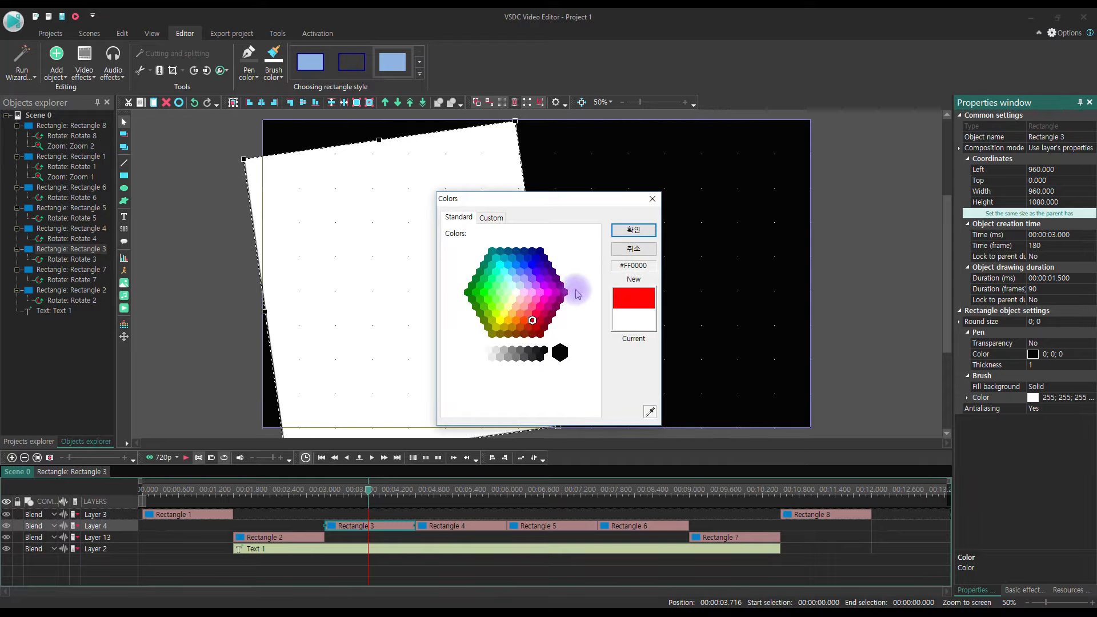
pyautogui.click(631, 231)
# Step: Move the playhead within Rectangle 4's time span and change that rectangle's brush color to blue (#5757FF)
pyautogui.click(462, 527)
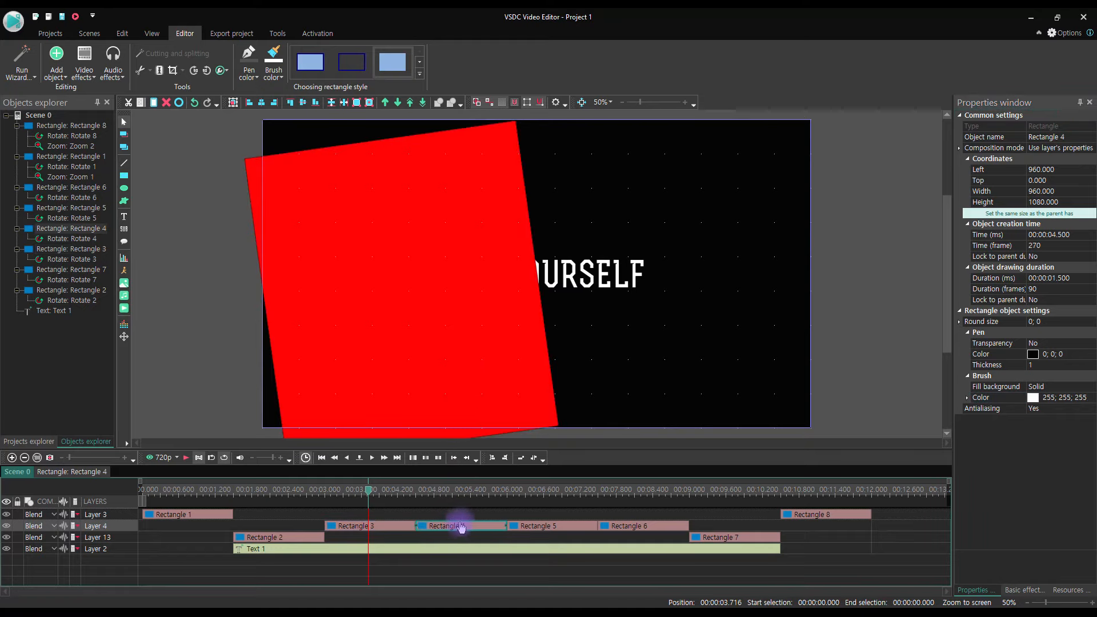
pyautogui.click(458, 503)
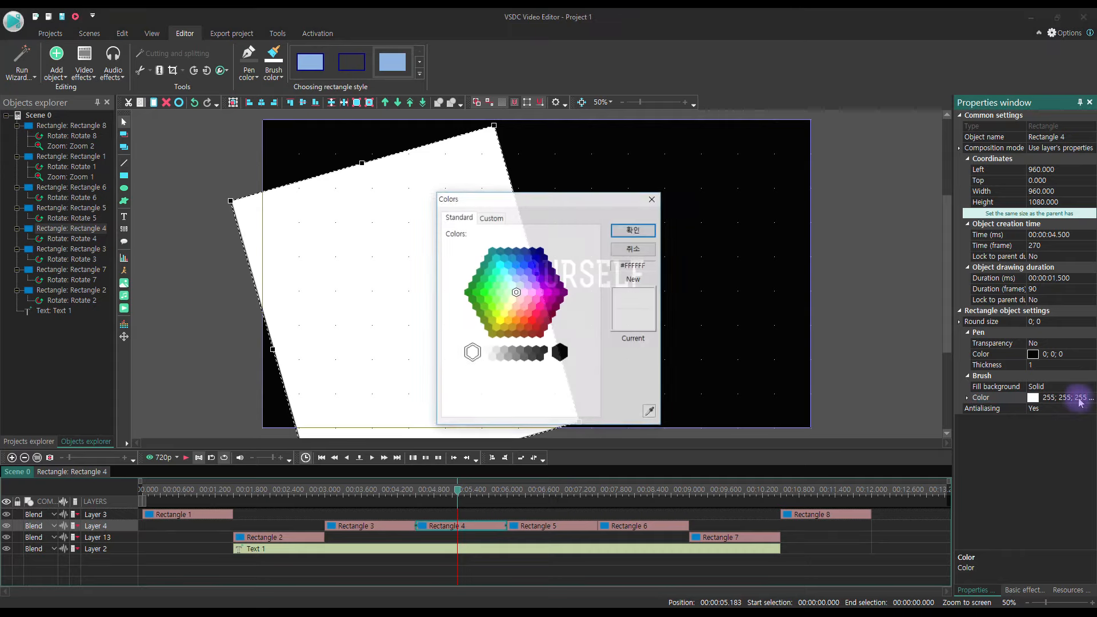
pyautogui.click(528, 271)
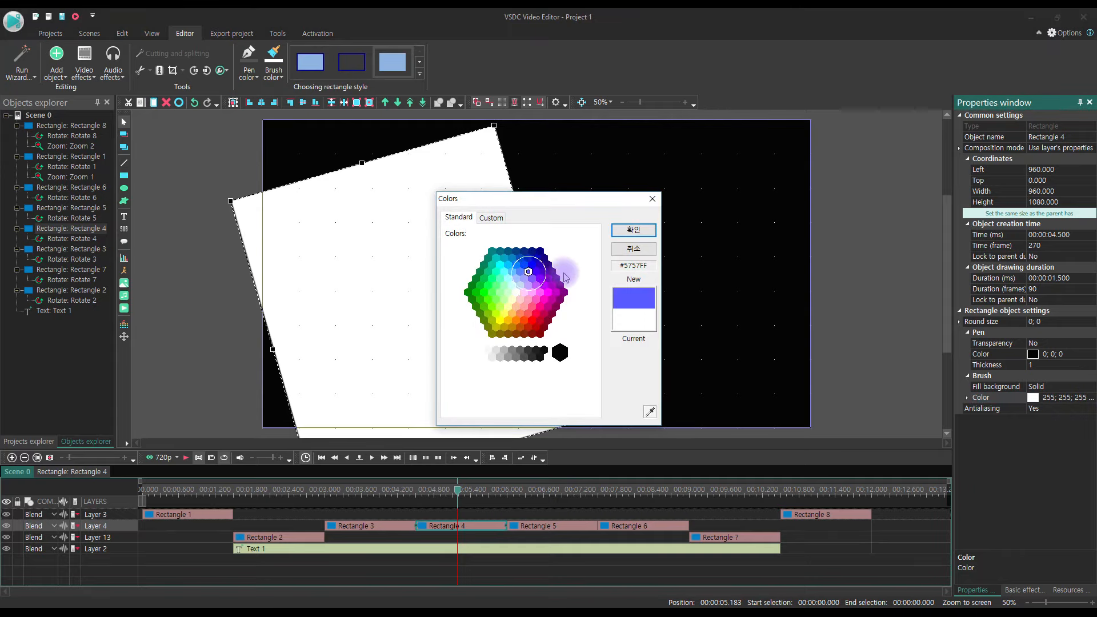
pyautogui.click(636, 231)
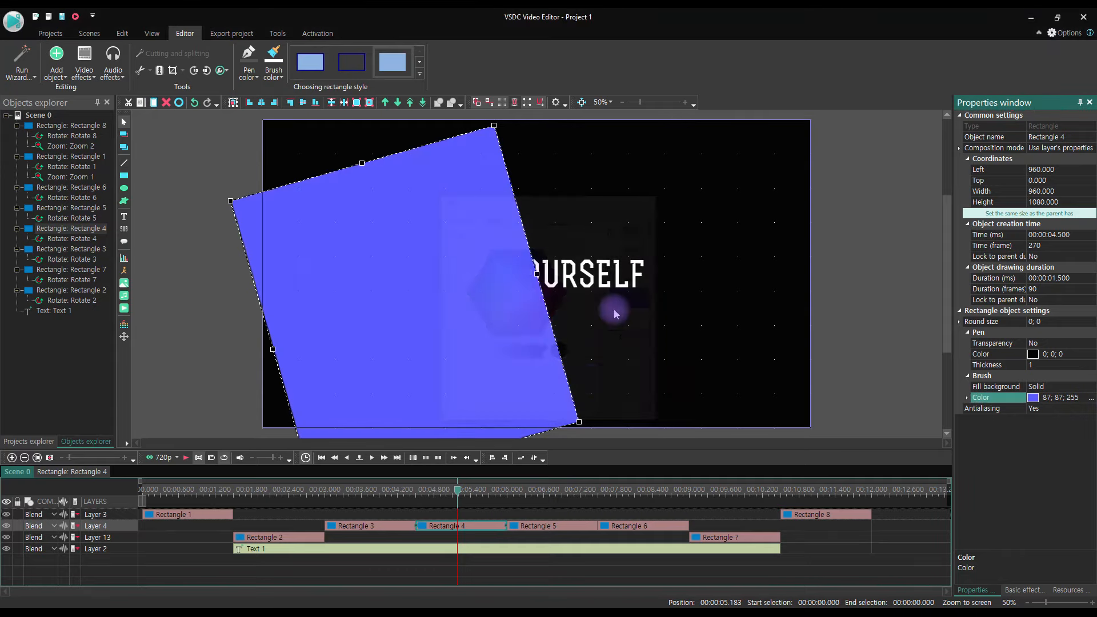
# Step: Move the playhead within Rectangle 5's time span and change that rectangle's brush color to green (0; 128; 0)
pyautogui.click(570, 529)
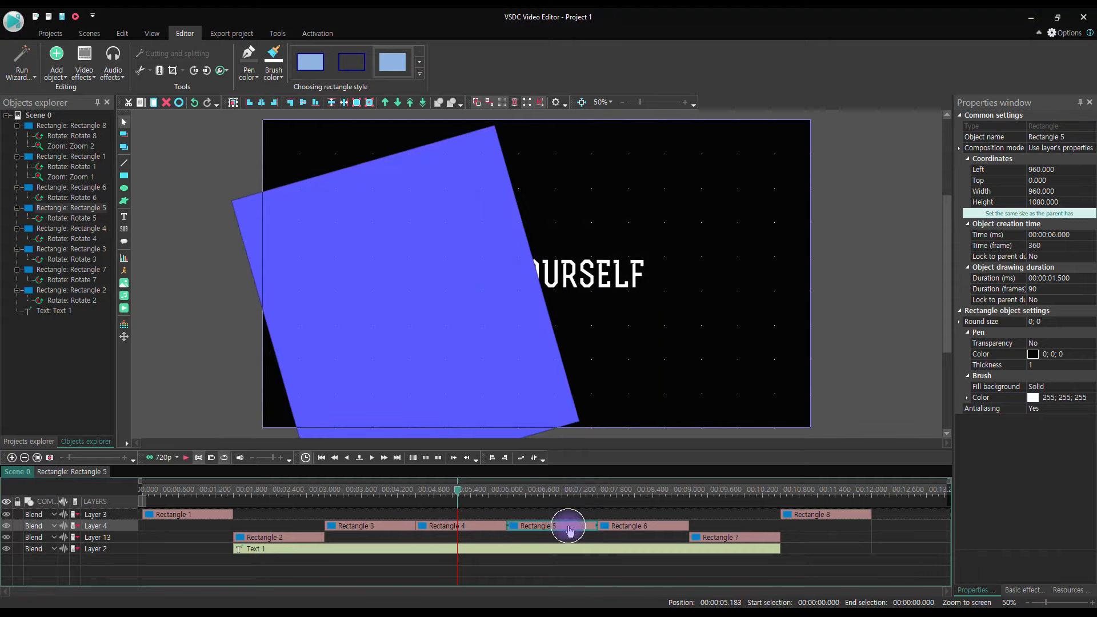
pyautogui.click(559, 490)
pyautogui.click(1077, 399)
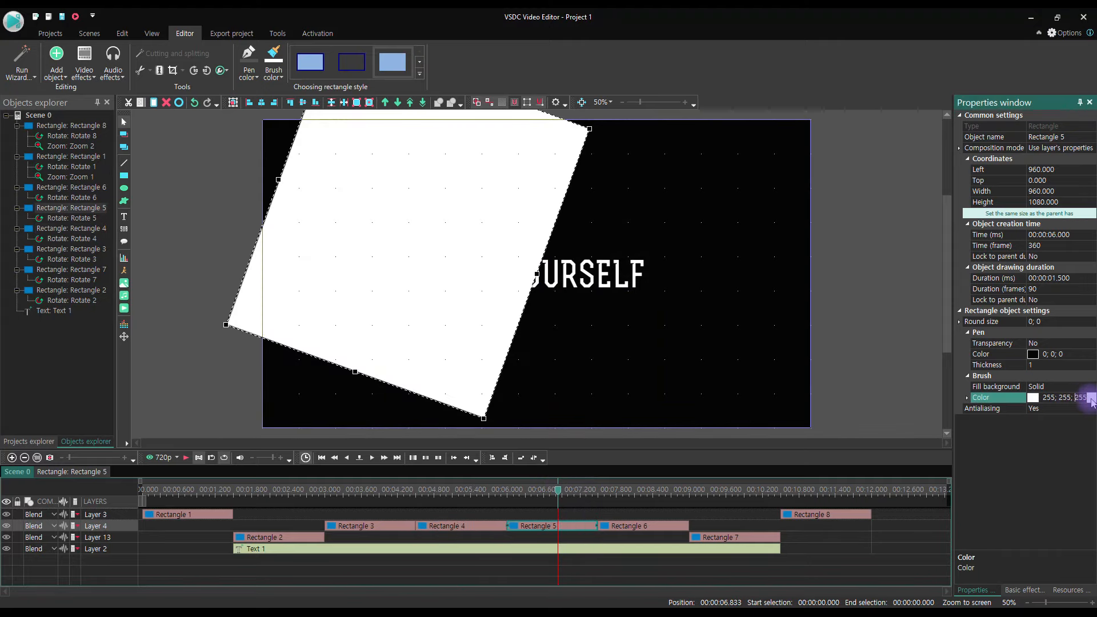
pyautogui.click(1091, 400)
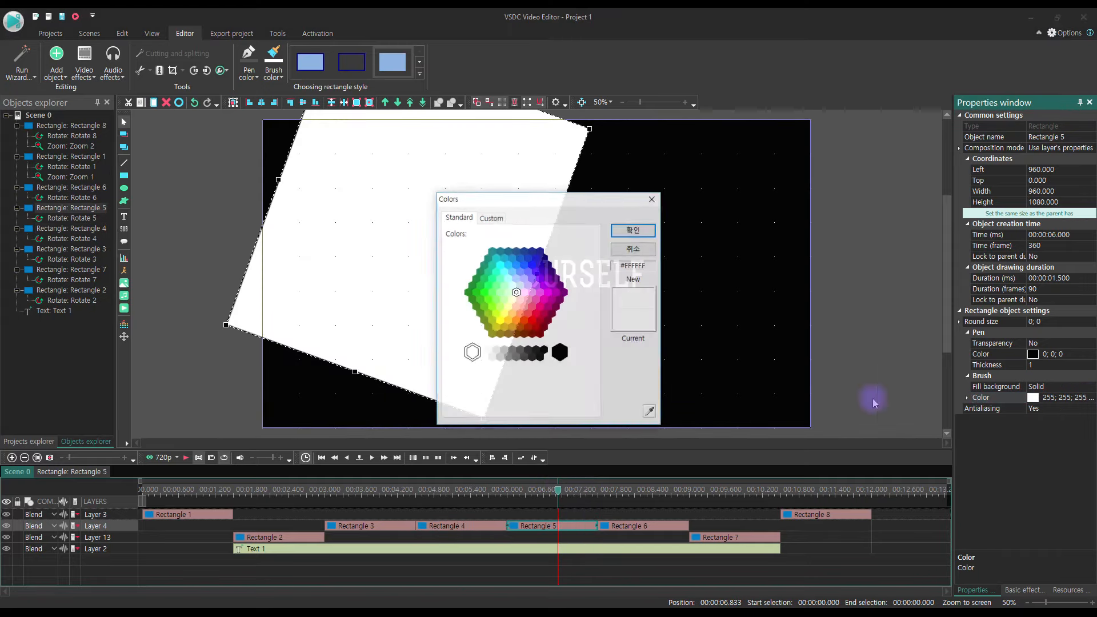
pyautogui.click(468, 295)
pyautogui.click(634, 230)
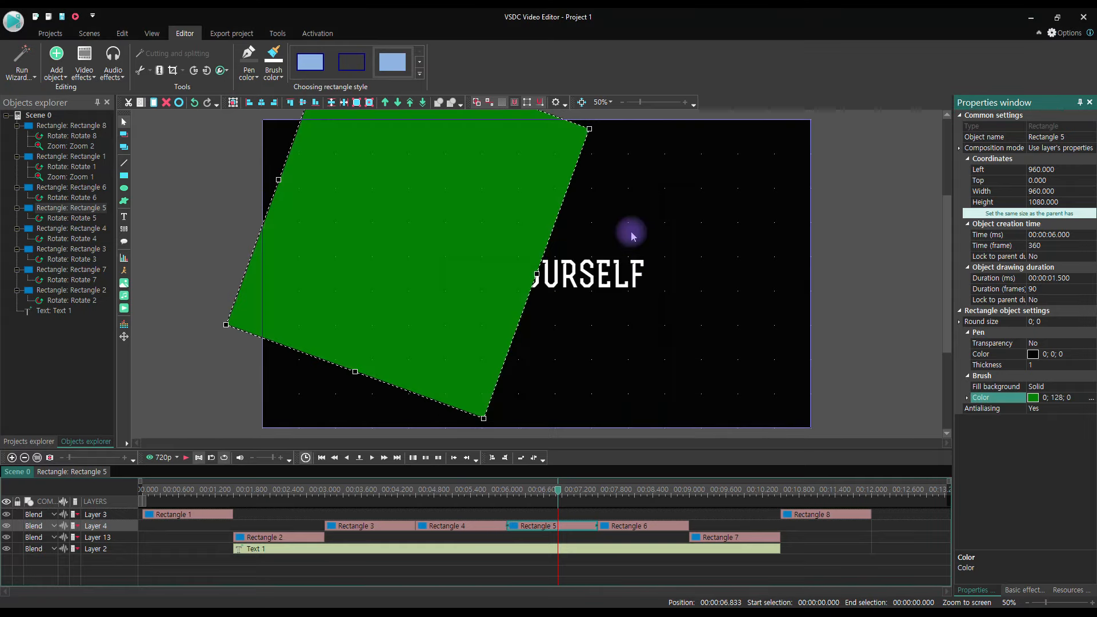
# Step: Move the playhead within Rectangle 6's time span and change that rectangle's brush color to pink
pyautogui.click(631, 492)
pyautogui.click(643, 526)
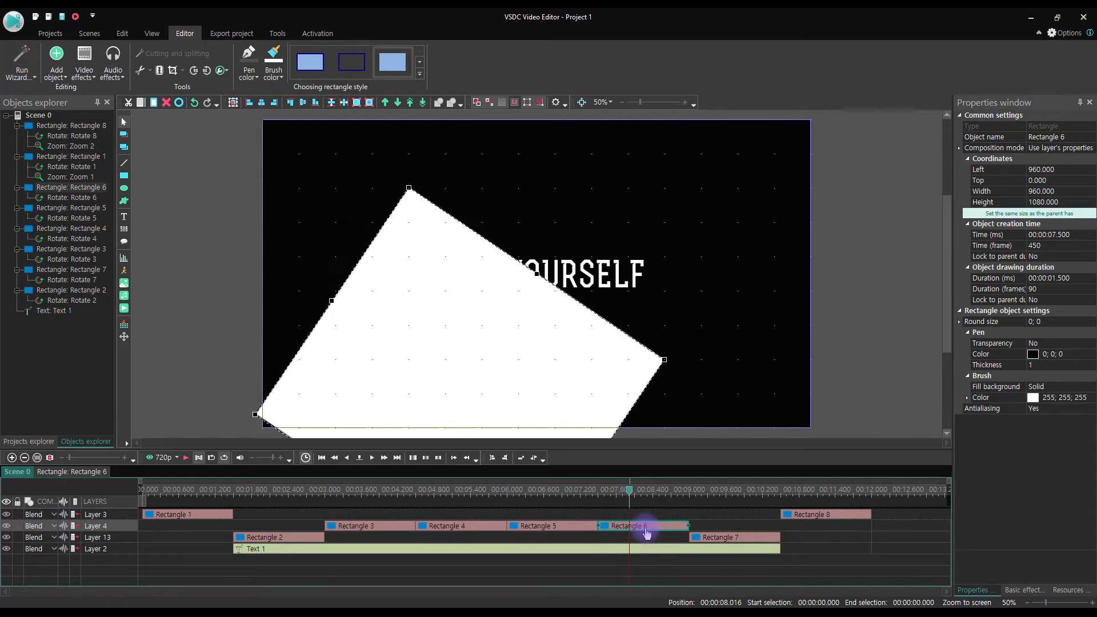
pyautogui.click(1073, 400)
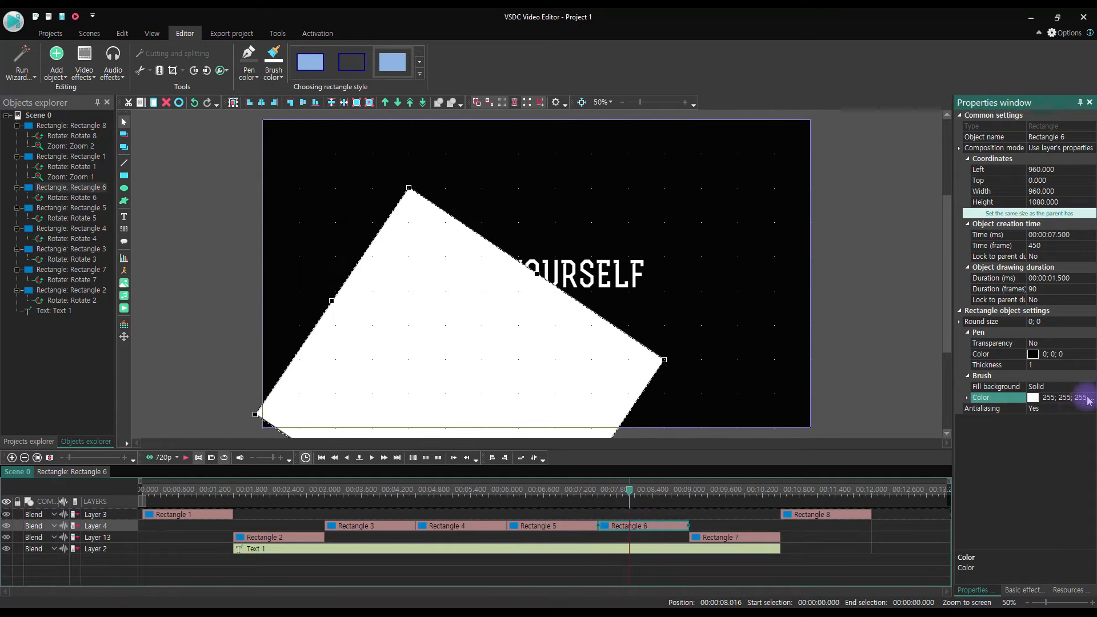
pyautogui.click(1092, 399)
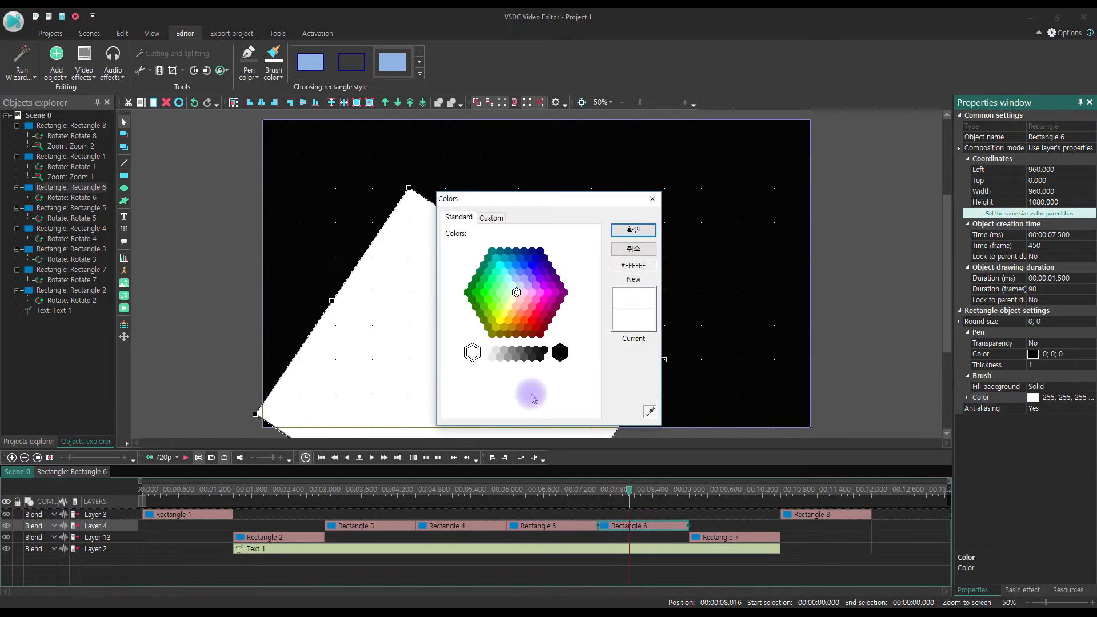
pyautogui.click(542, 293)
pyautogui.click(629, 229)
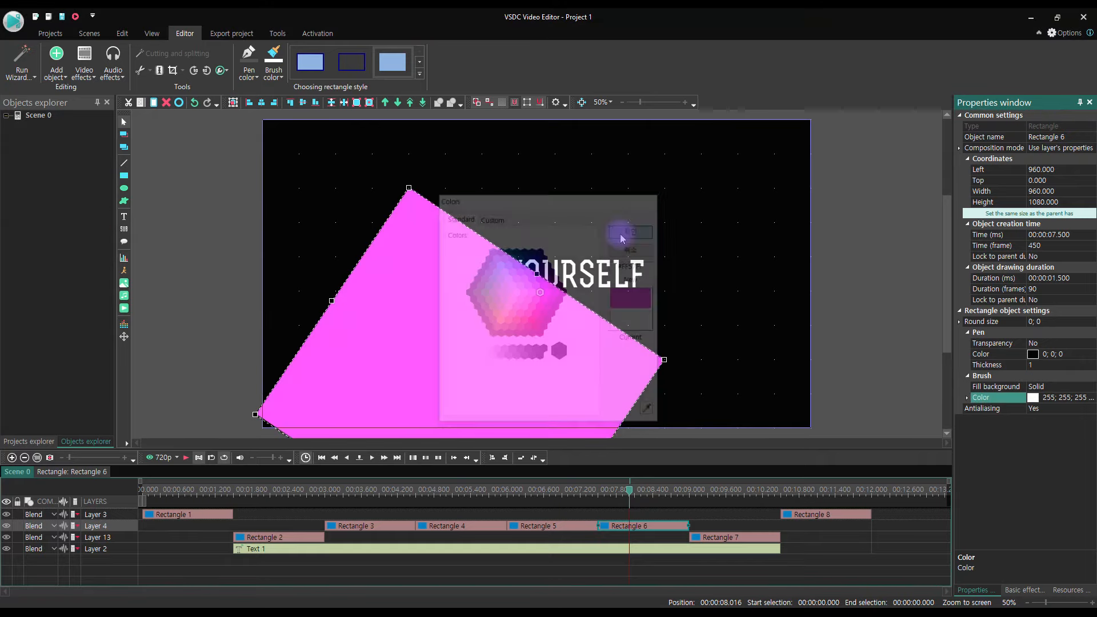
# Step: Set the composition mode of Layer 4, which holds Rectangles 3 to 6, to Multiply
pyautogui.click(717, 539)
pyautogui.click(724, 490)
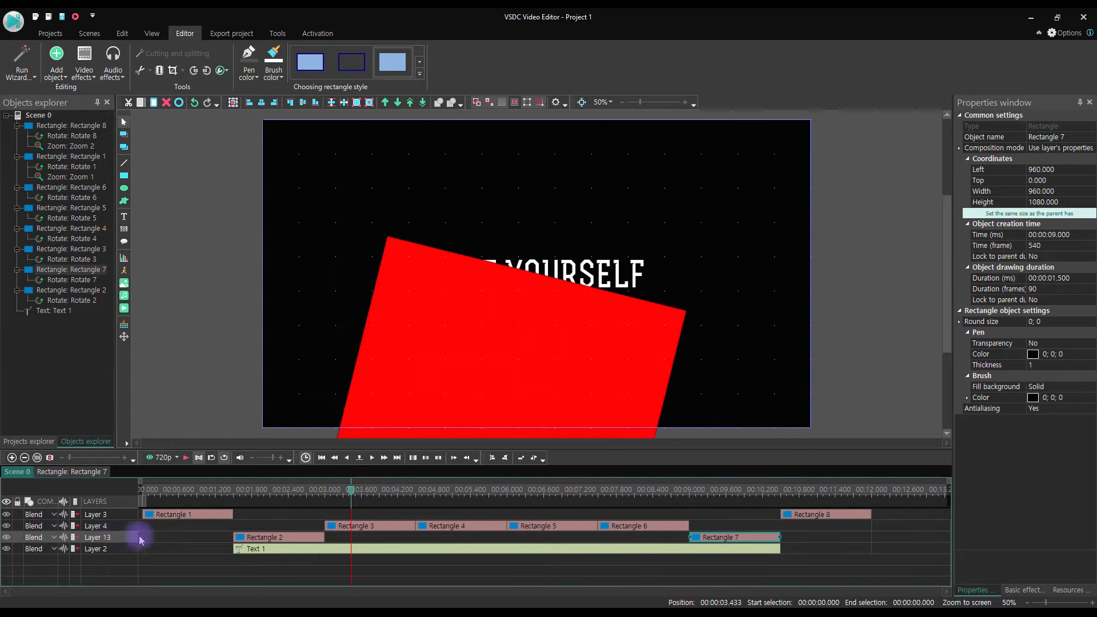
pyautogui.click(177, 529)
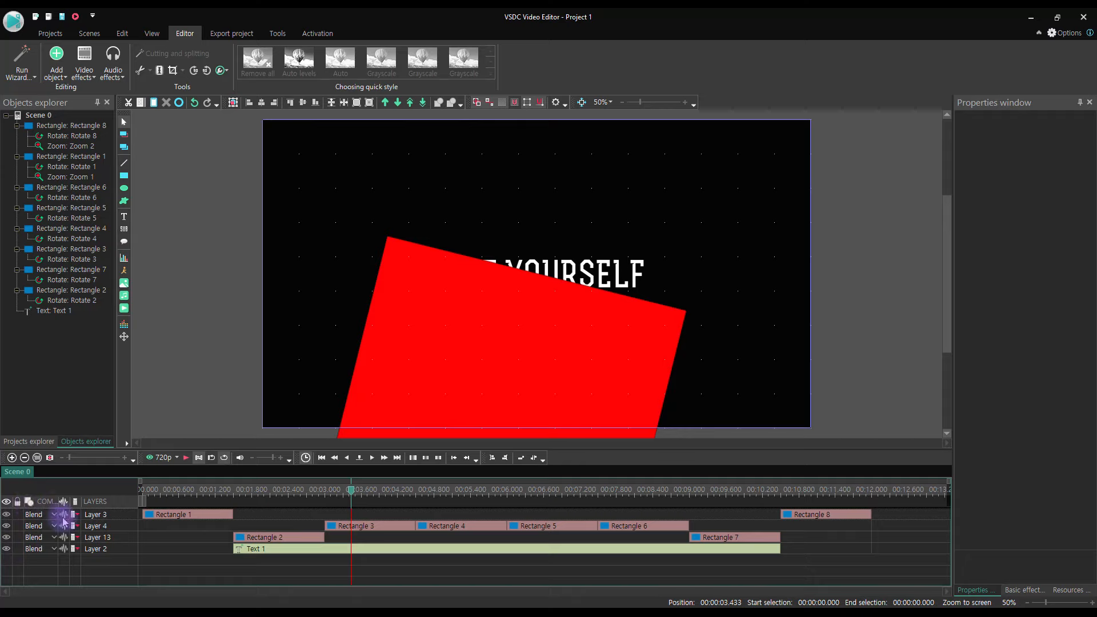
pyautogui.click(50, 531)
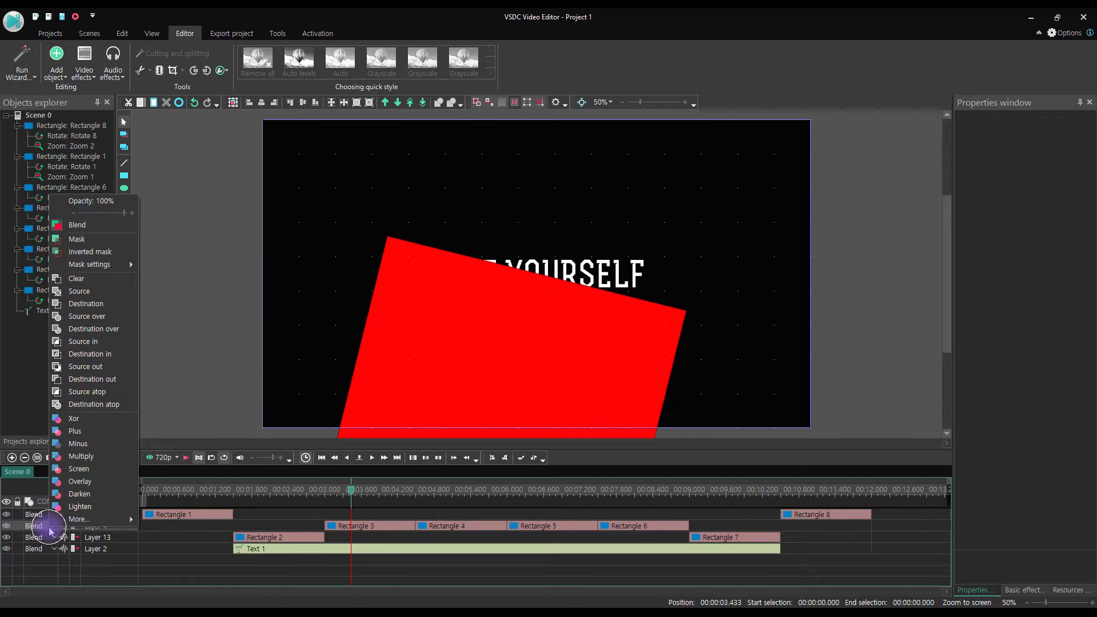
pyautogui.click(91, 461)
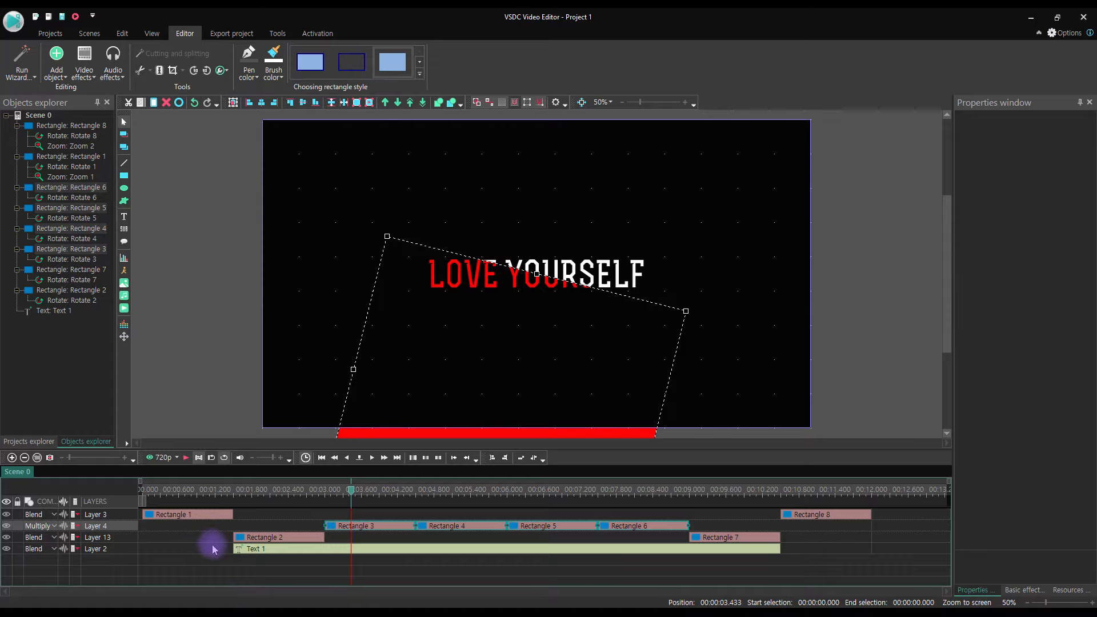
# Step: Preview the animation to check the colored text reveal and the black opening rectangle
pyautogui.click(179, 490)
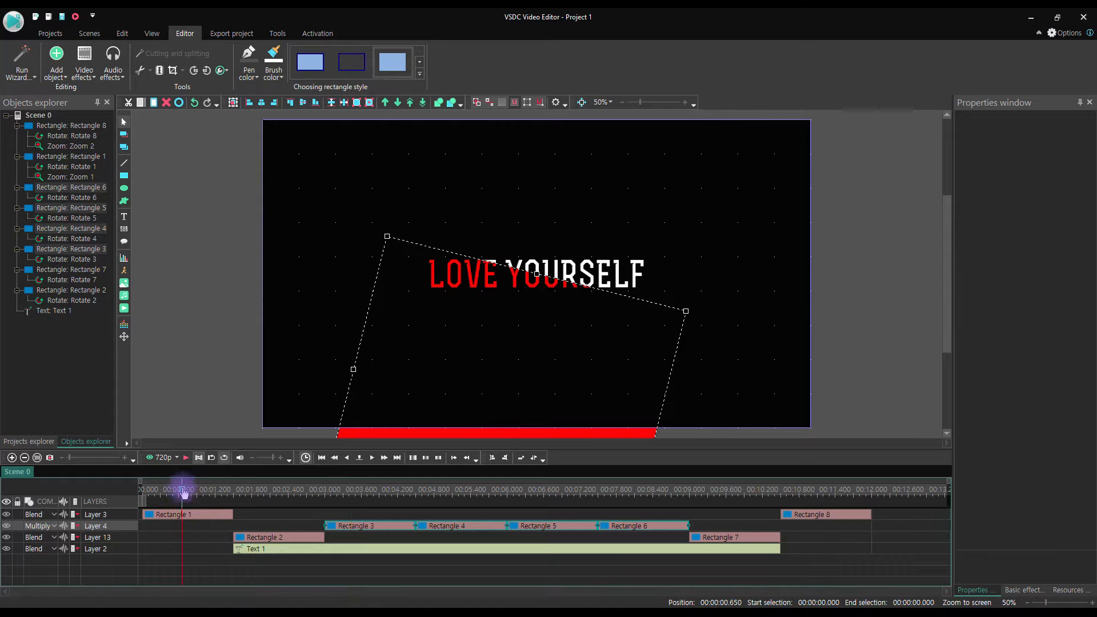
pyautogui.click(186, 458)
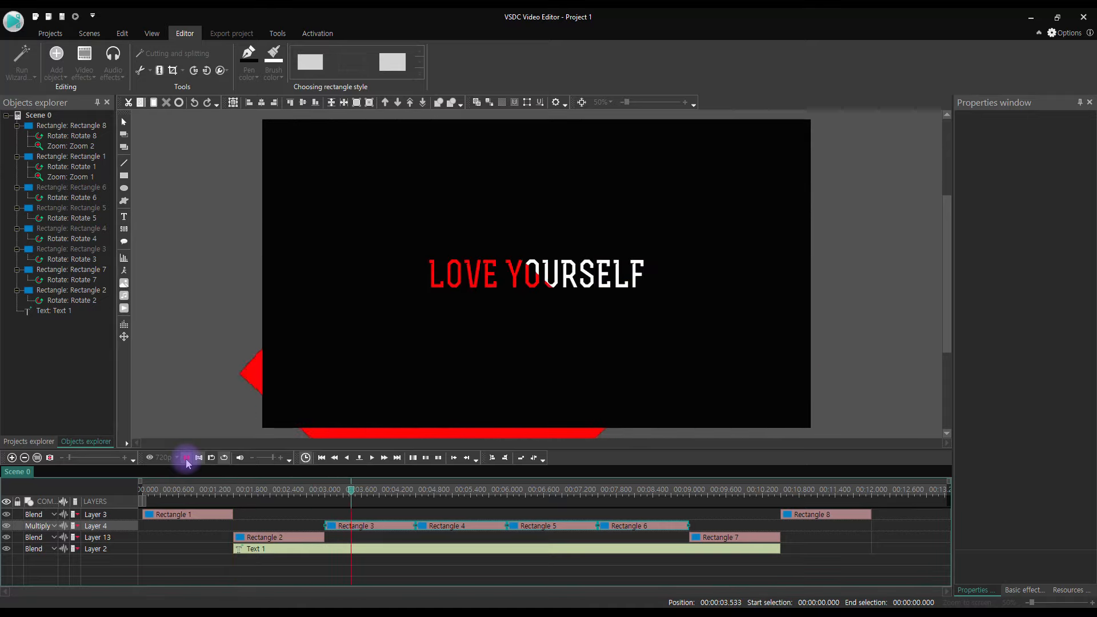
pyautogui.click(187, 458)
pyautogui.click(186, 458)
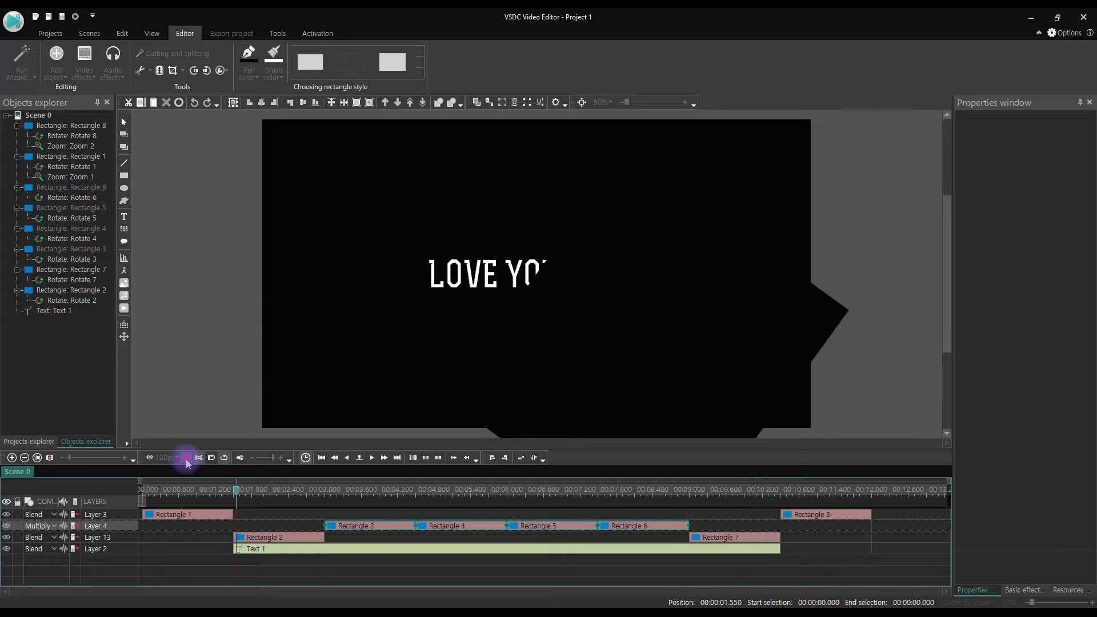
pyautogui.click(187, 459)
# Step: Duplicate Rectangle 1 and fit the copy on Layer 3 between Rectangles 1 and 8, starting at 1.5 s and lasting 9 s
pyautogui.click(201, 515)
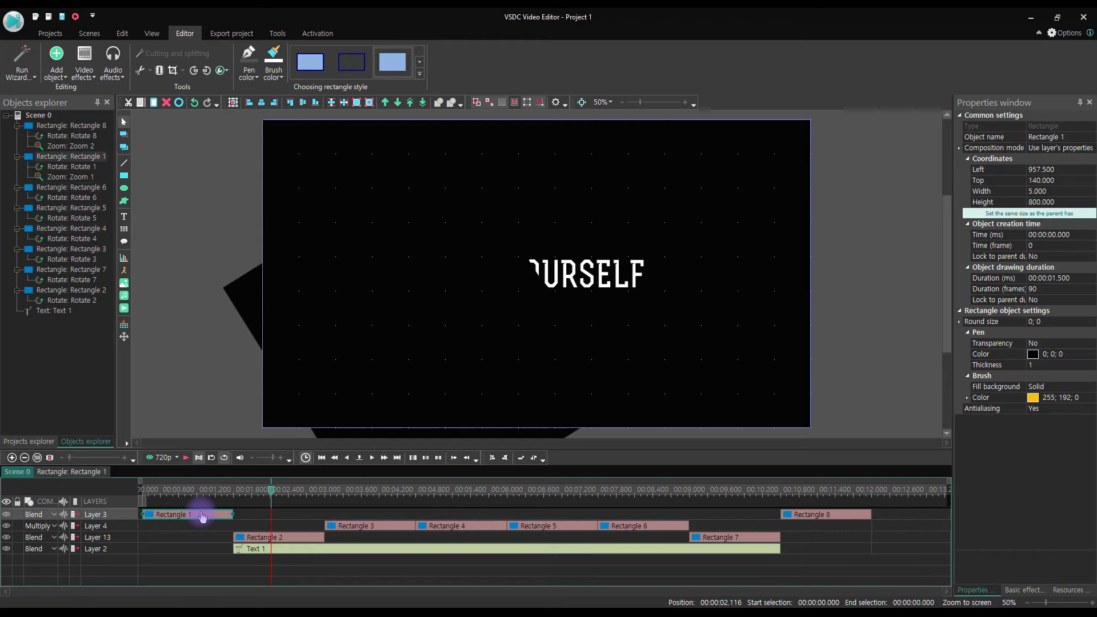
pyautogui.hotkey('ctrl', 'c')
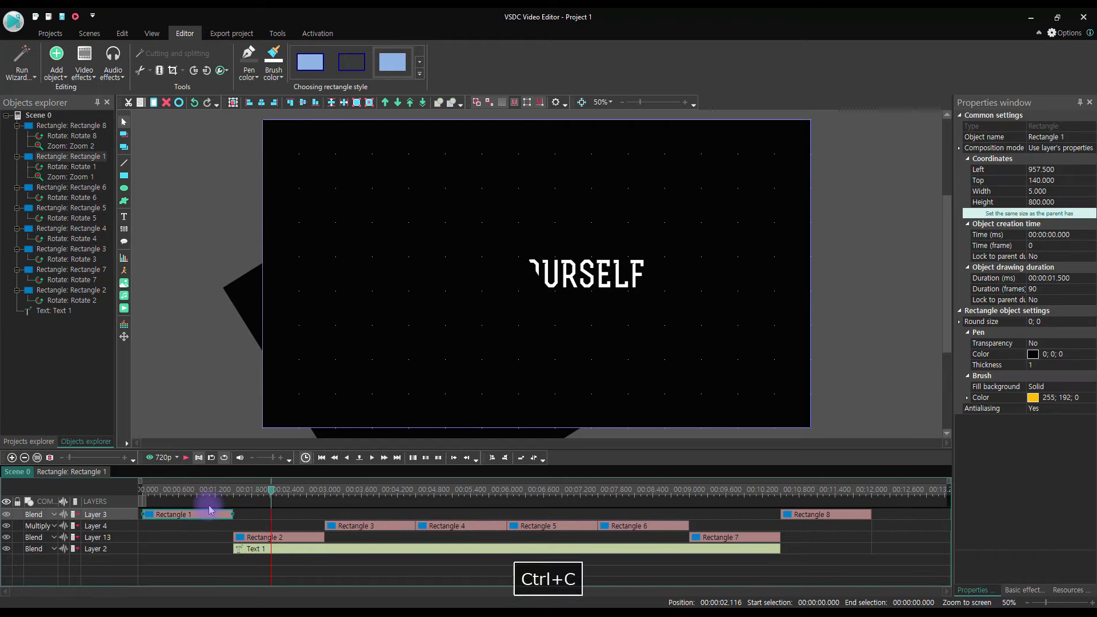
pyautogui.hotkey('ctrl', 'v')
pyautogui.moveTo(208, 525); pyautogui.dragTo(779, 520)
# Step: Delete the Rotate and Zoom effects inside Rectangle 9 and return to the main scene
pyautogui.doubleClick(416, 516)
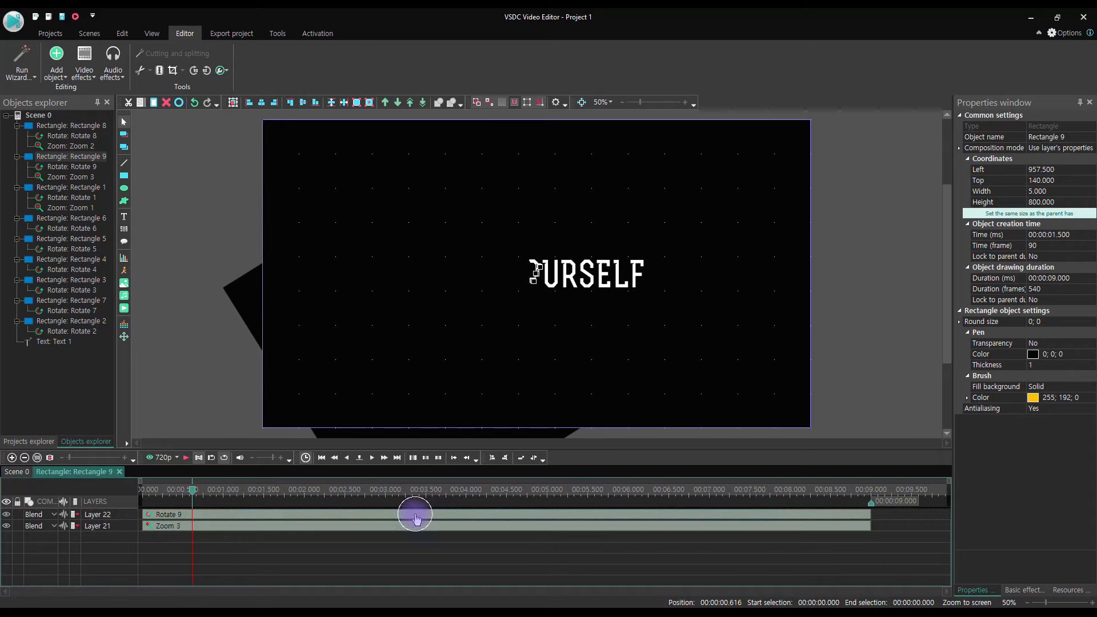
pyautogui.click(313, 515)
pyautogui.press('Delete')
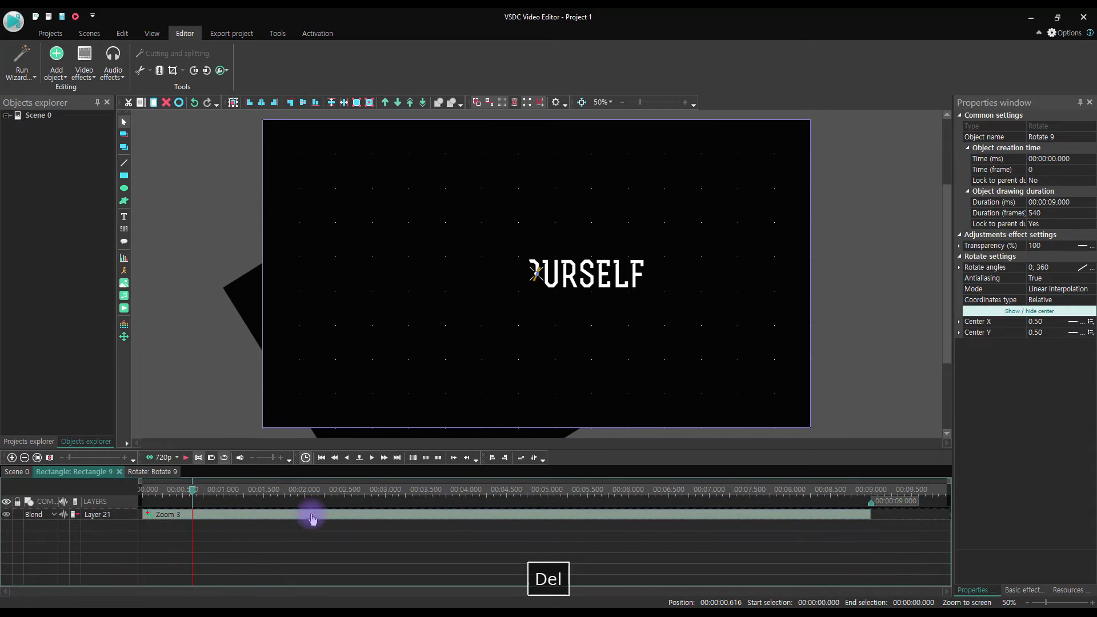
pyautogui.click(313, 519)
pyautogui.press('Delete')
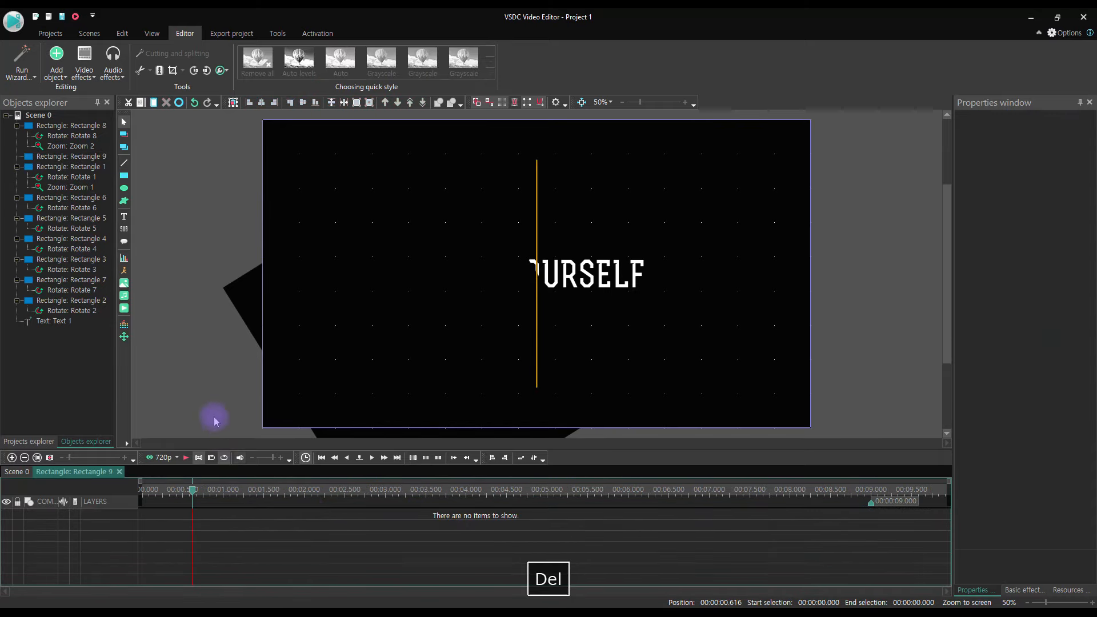
pyautogui.doubleClick(215, 415)
# Step: Copy the Rotate effect from inside Rectangle 1 and return to the main scene
pyautogui.doubleClick(193, 516)
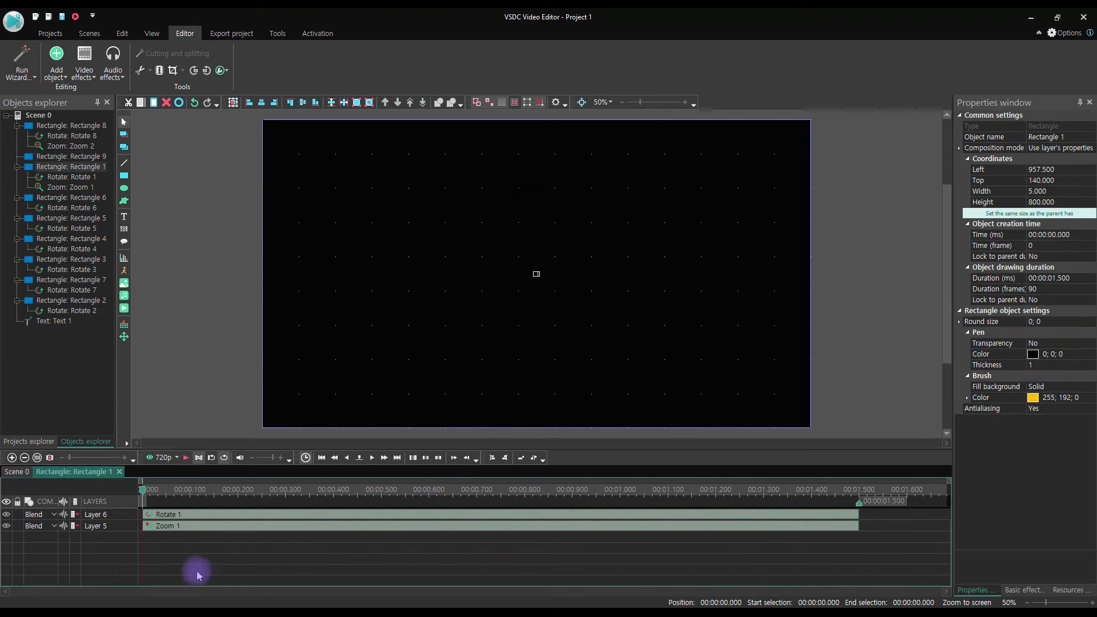
pyautogui.click(191, 517)
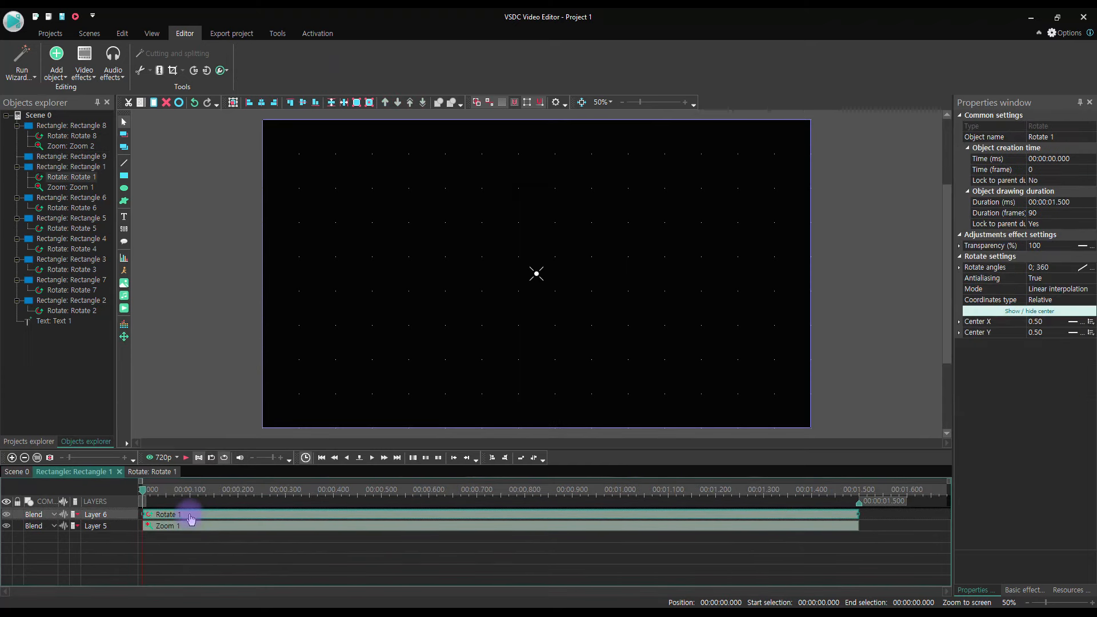
pyautogui.hotkey('ctrl', 'c')
pyautogui.doubleClick(169, 396)
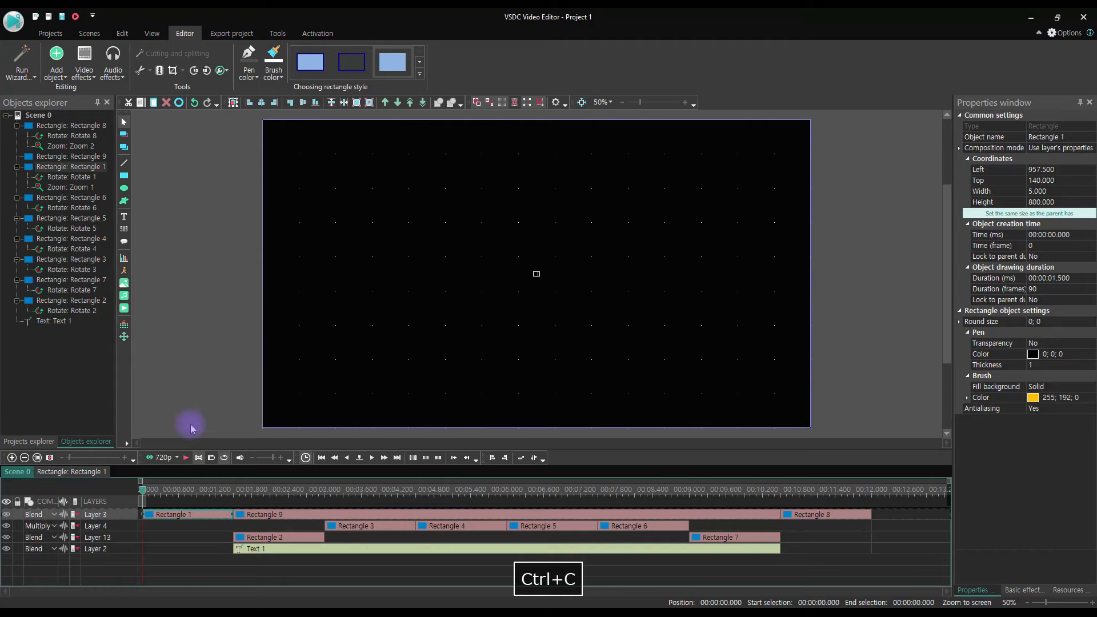
# Step: Paste four copies of the Rotate effect into Rectangle 9 and arrange them end to end on one layer from 0 s
pyautogui.doubleClick(311, 520)
pyautogui.hotkey('ctrl', 'v')
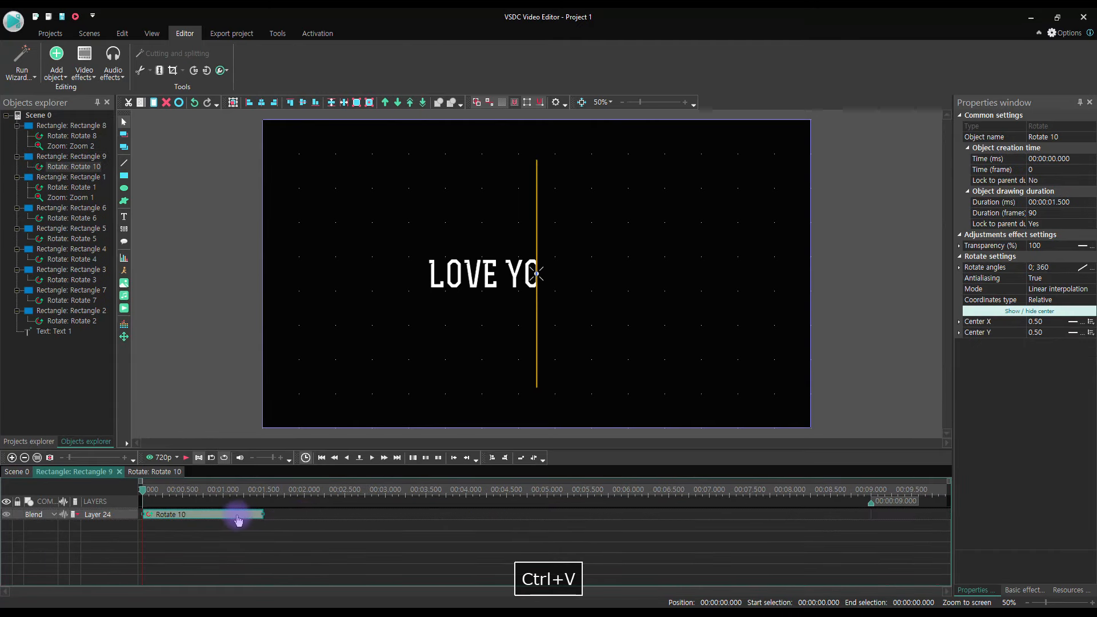
pyautogui.hotkey('ctrl', 'v')
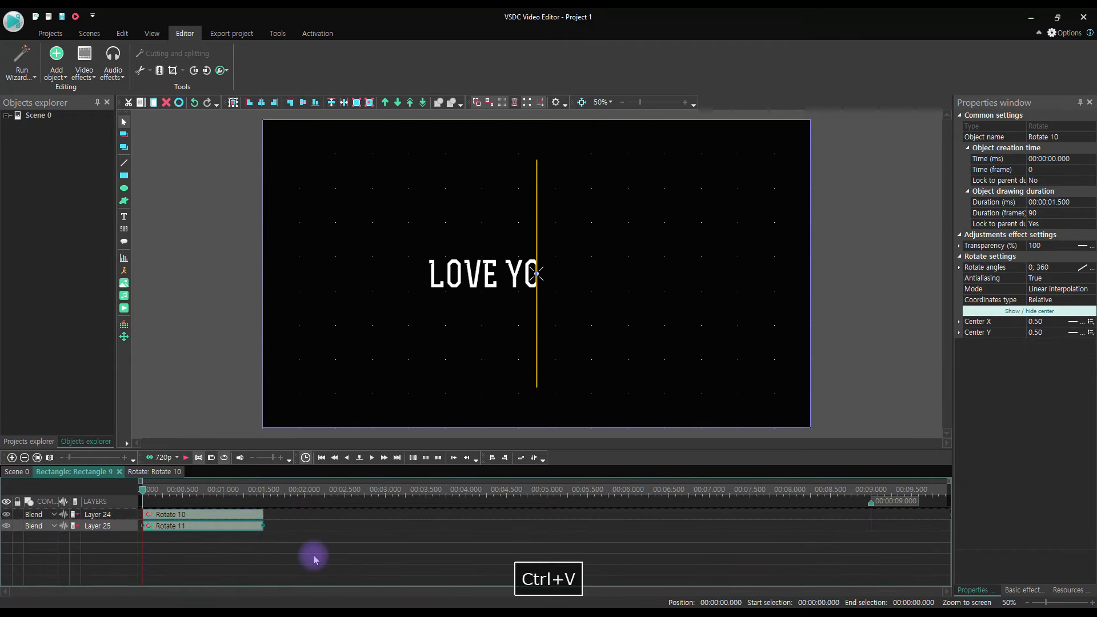
pyautogui.hotkey('ctrl', 'v')
pyautogui.hotkey('ctrl', 'v')
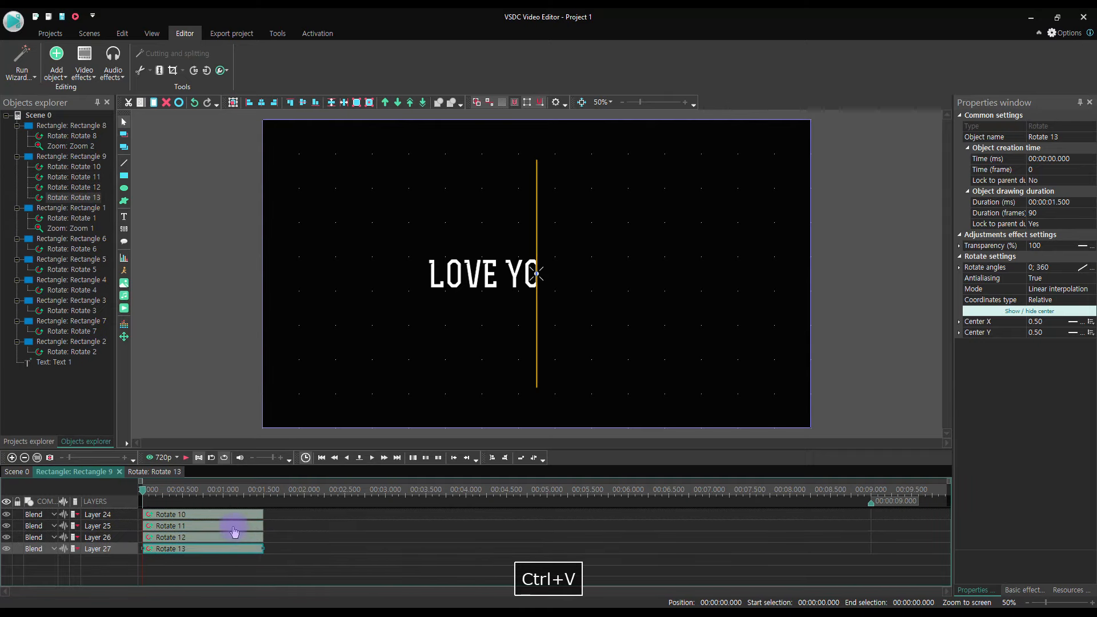
pyautogui.moveTo(234, 527); pyautogui.dragTo(350, 517)
pyautogui.moveTo(242, 529); pyautogui.dragTo(484, 515)
pyautogui.moveTo(190, 533); pyautogui.dragTo(549, 520)
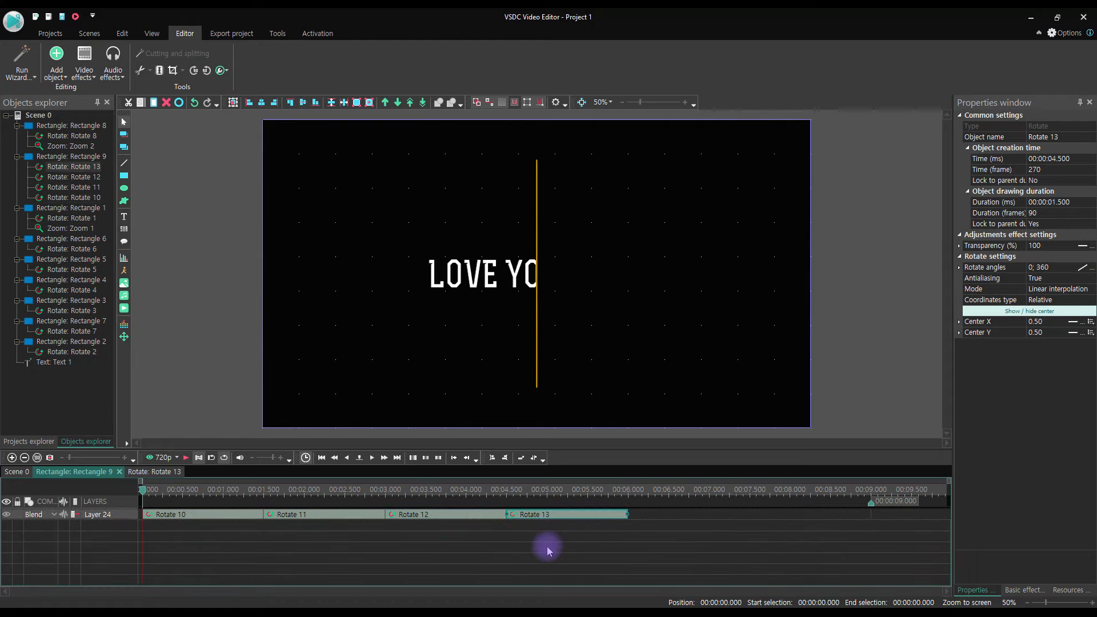
# Step: Paste two more Rotate effects into Rectangle 9 and append them at 6 s and 7.5 s on the same layer
pyautogui.hotkey('ctrl', 'v')
pyautogui.hotkey('ctrl', 'v')
pyautogui.moveTo(197, 526); pyautogui.dragTo(682, 514)
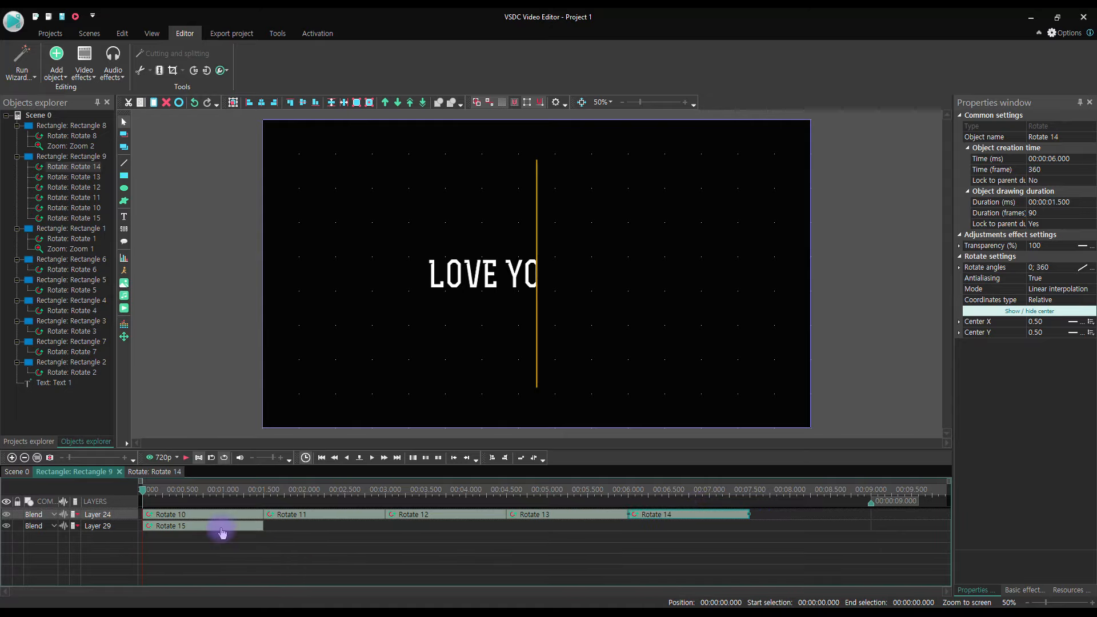
pyautogui.moveTo(221, 527); pyautogui.dragTo(831, 519)
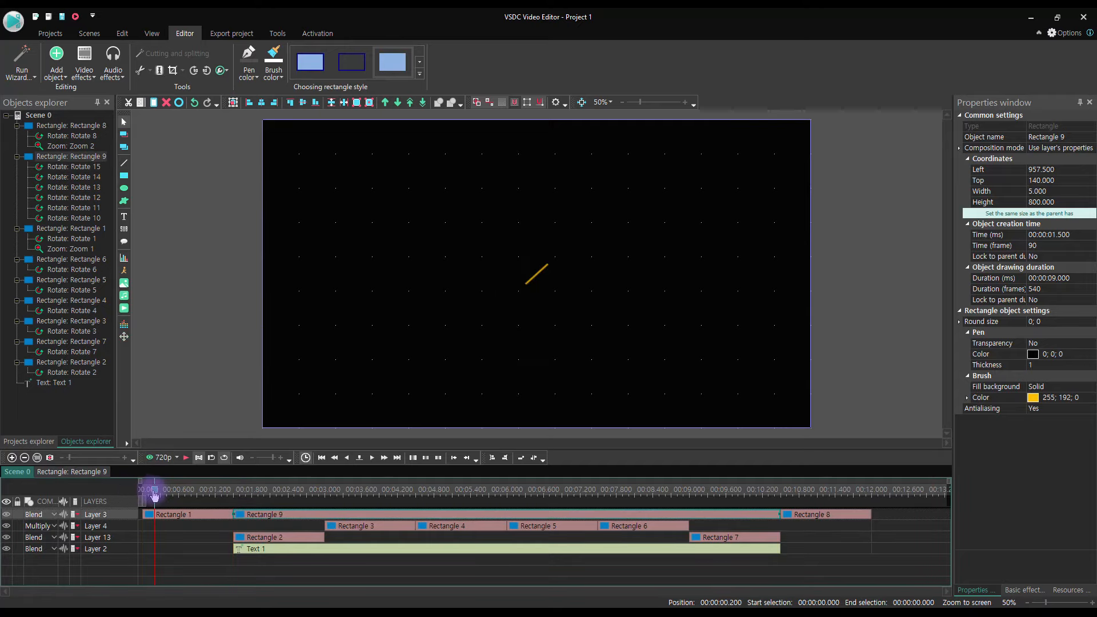
# Step: Preview the main scene and scrub through Rectangle 6's time span to check the line against the text color edge
pyautogui.click(187, 460)
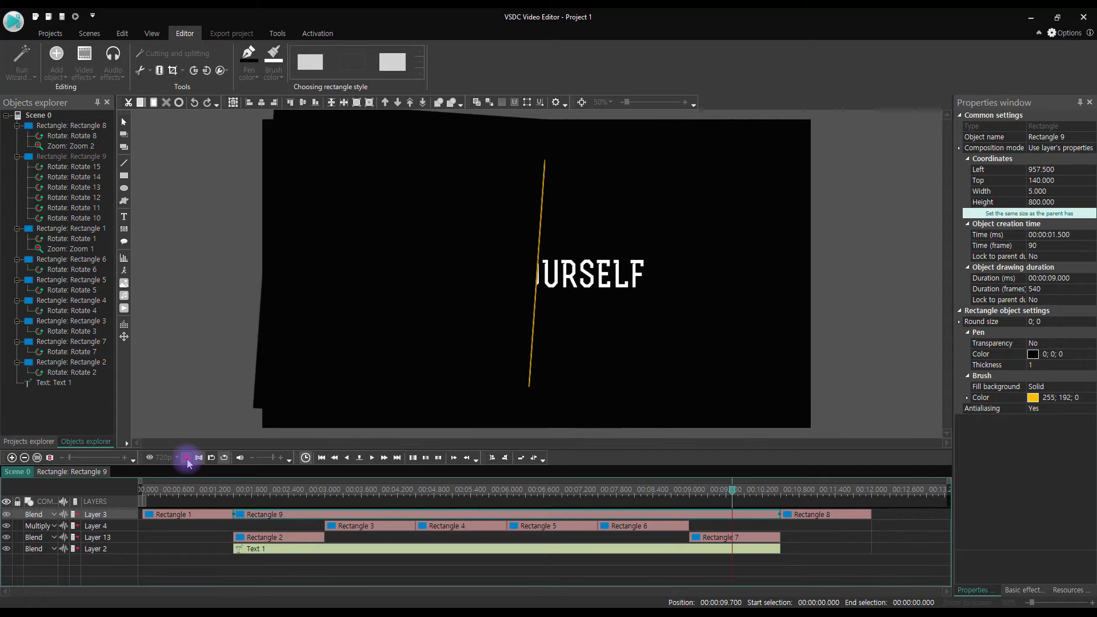
pyautogui.click(187, 459)
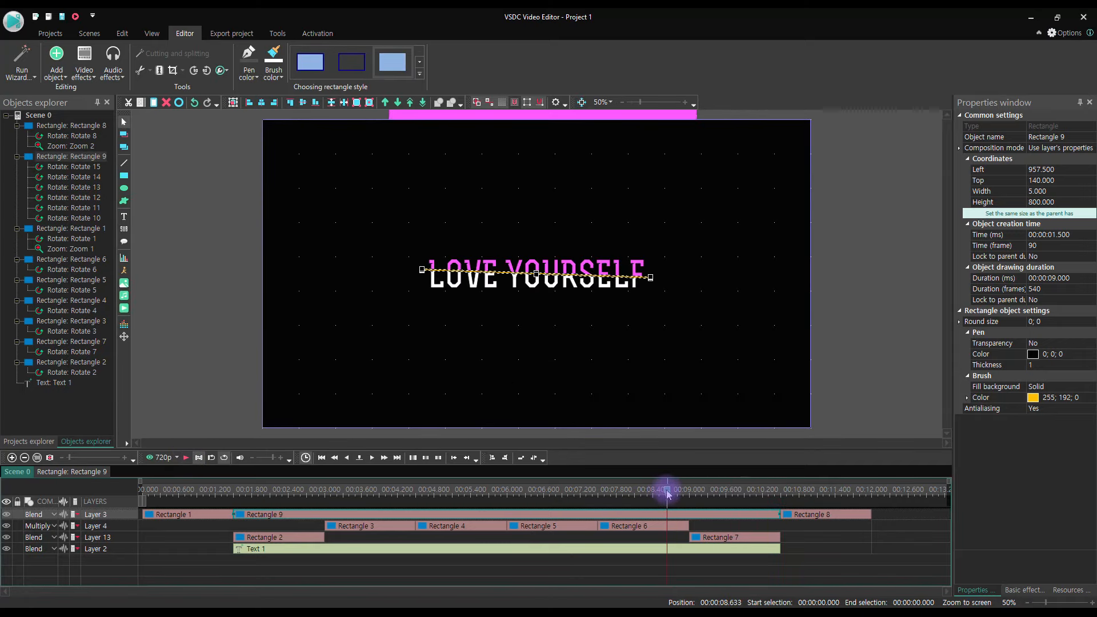
pyautogui.moveTo(664, 495); pyautogui.dragTo(672, 495)
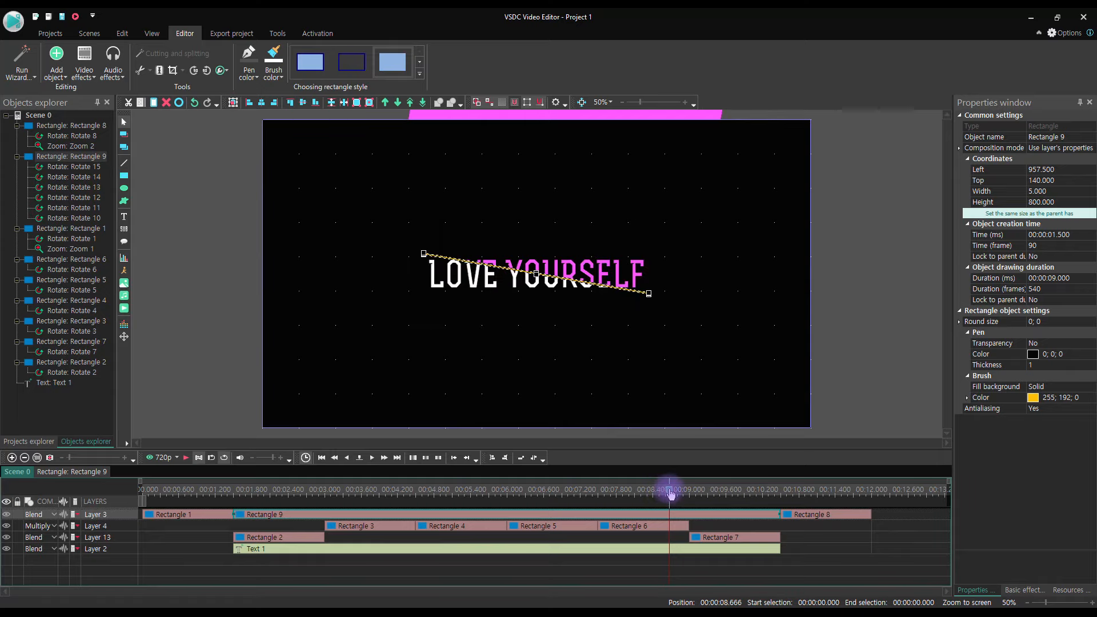
pyautogui.click(174, 359)
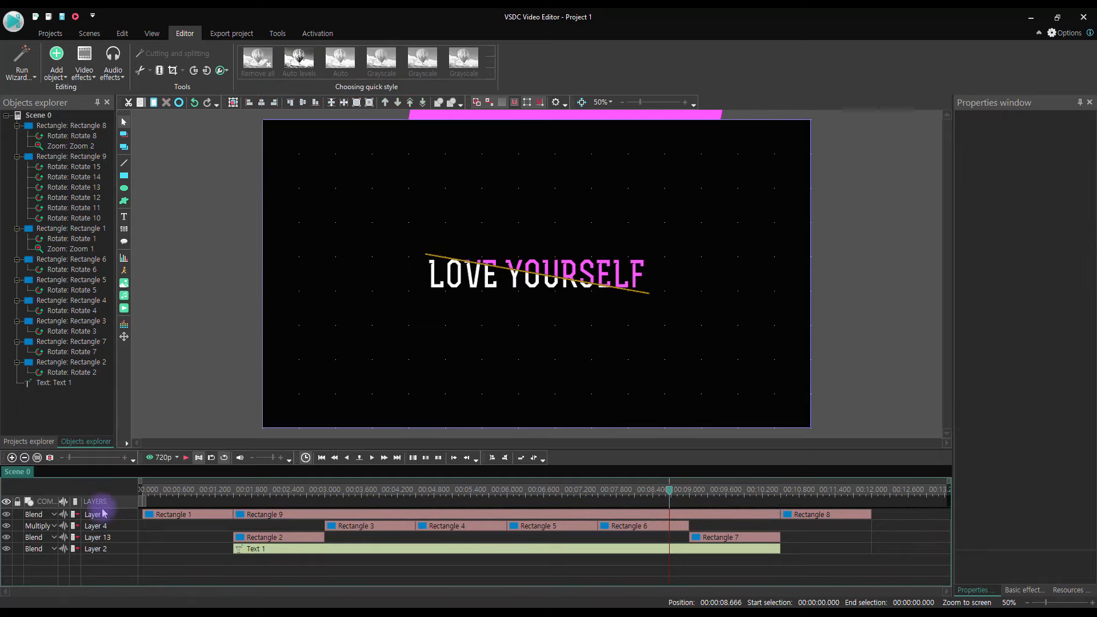